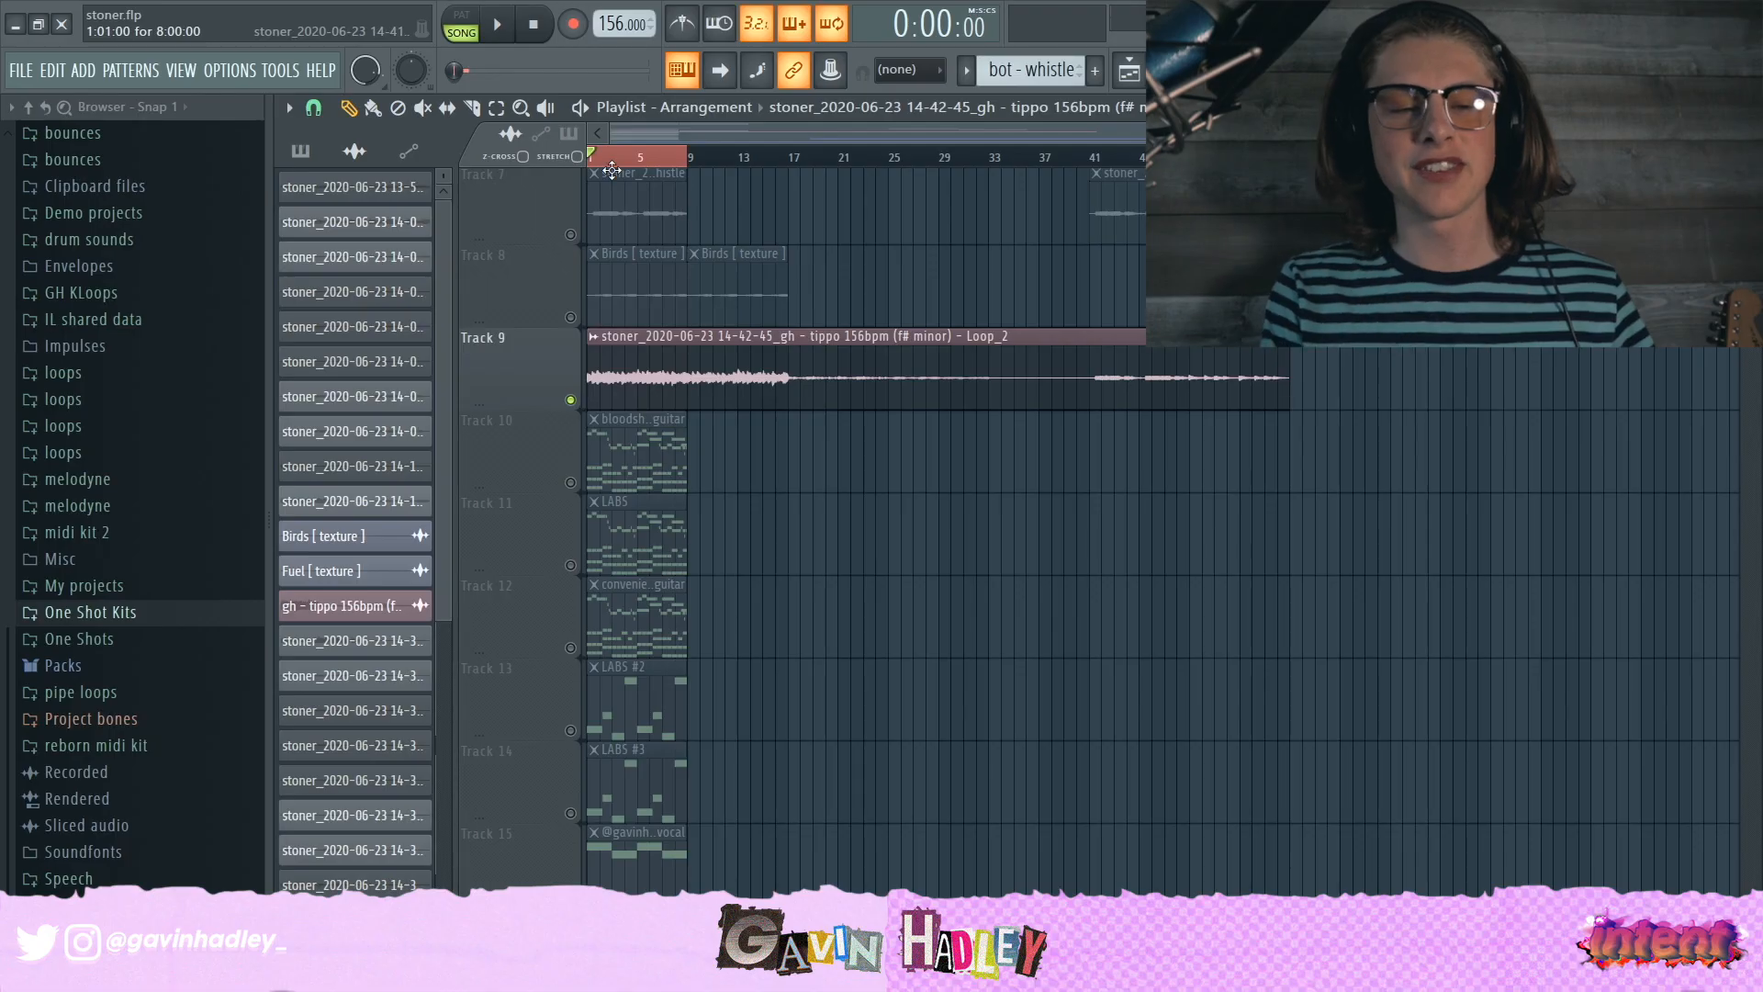
Step: Select the LABS pattern on Track 11 and open its LABS instrument from the channel rack
{"action": "scroll", "coordinate": [677, 549], "scroll_direction": "up", "scroll_amount": 3}
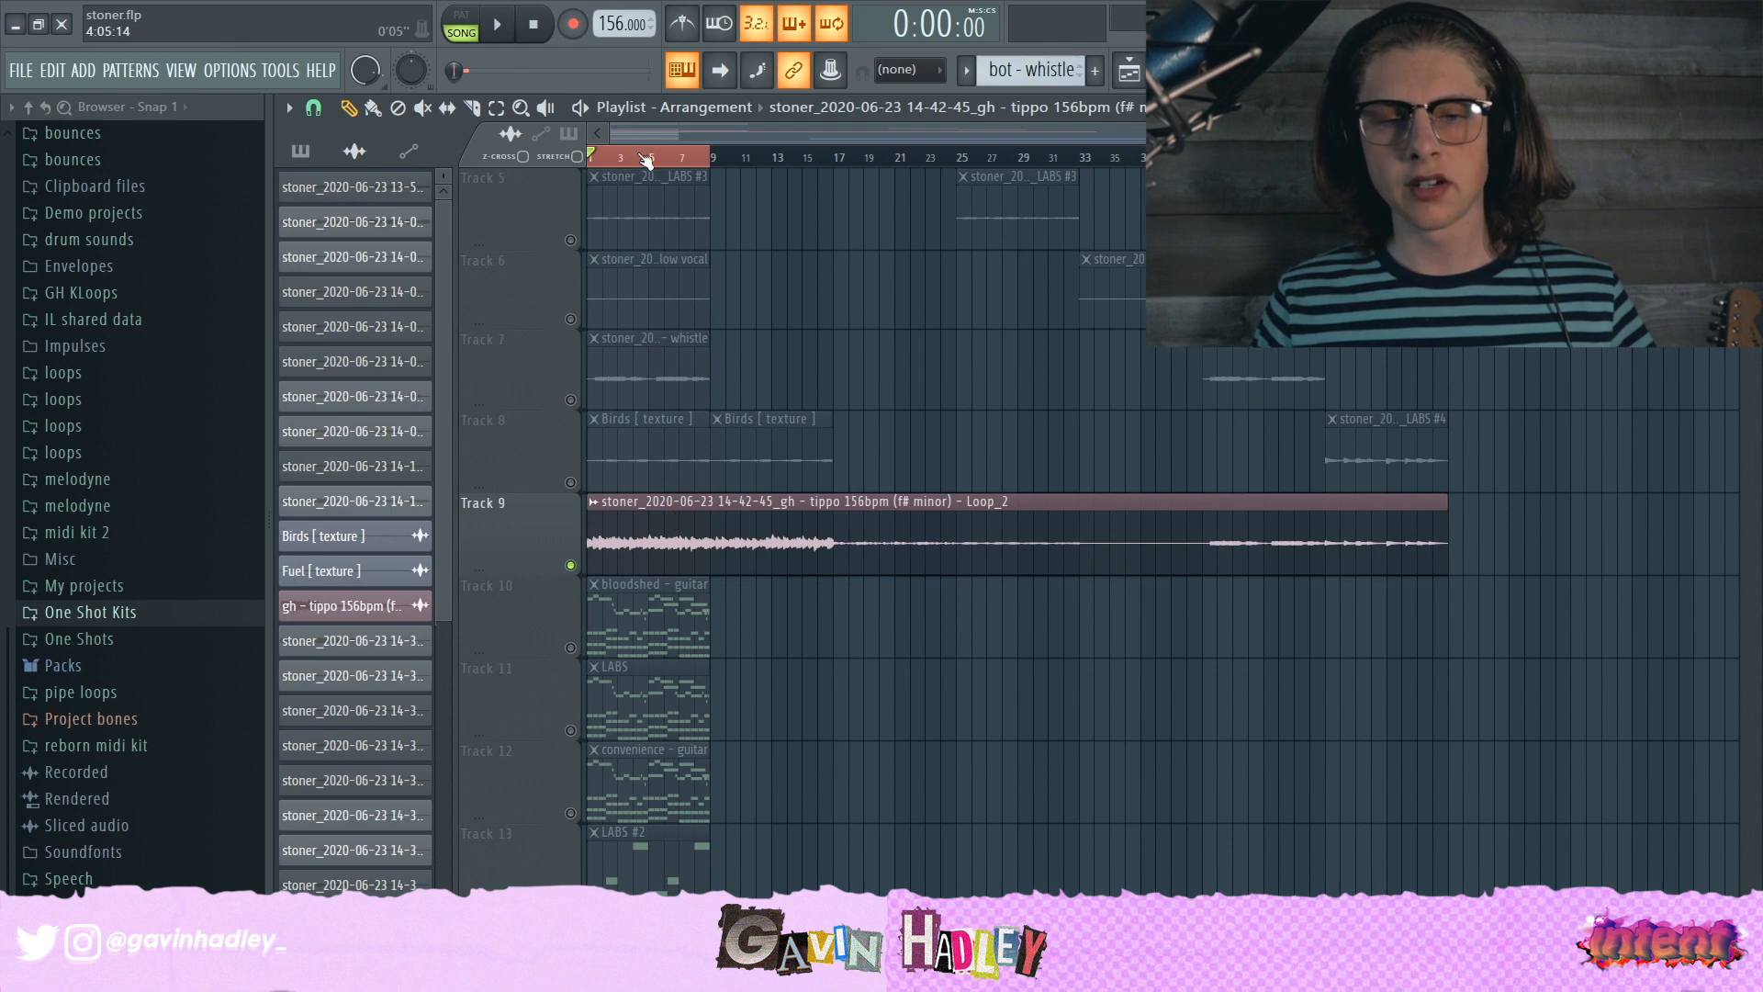
{"action": "scroll", "coordinate": [667, 569], "scroll_direction": "up", "scroll_amount": 2}
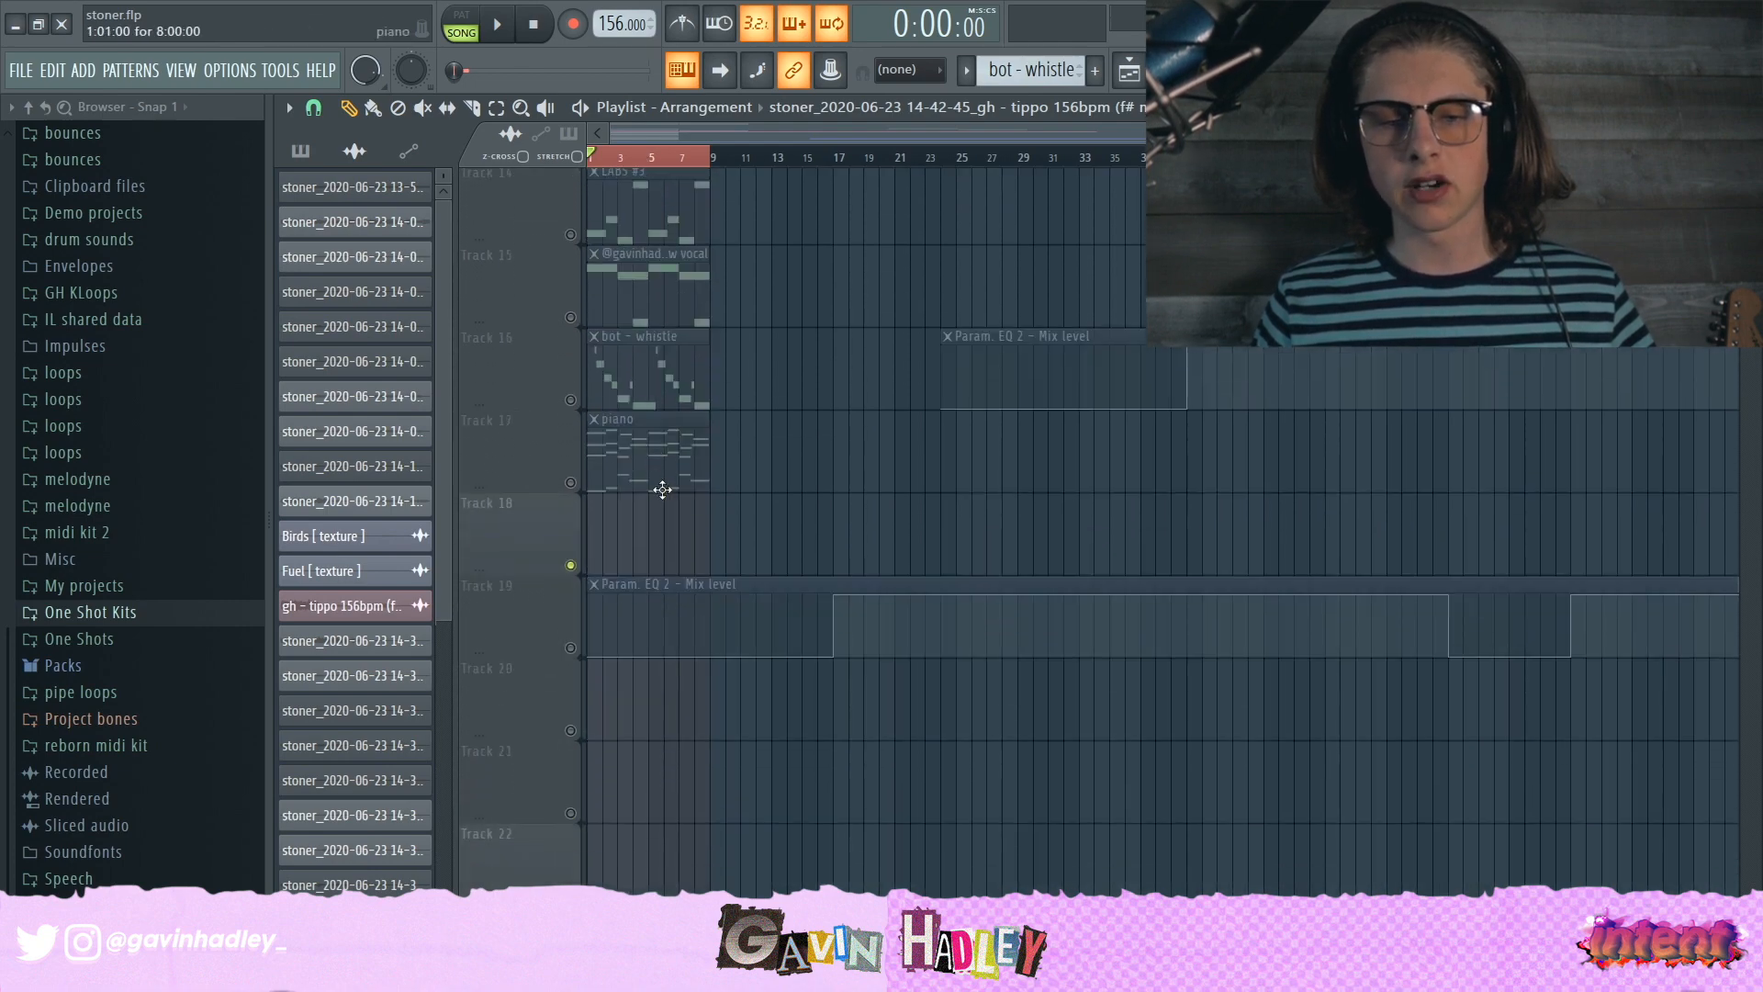
{"action": "scroll", "coordinate": [873, 617], "scroll_direction": "down", "scroll_amount": 4}
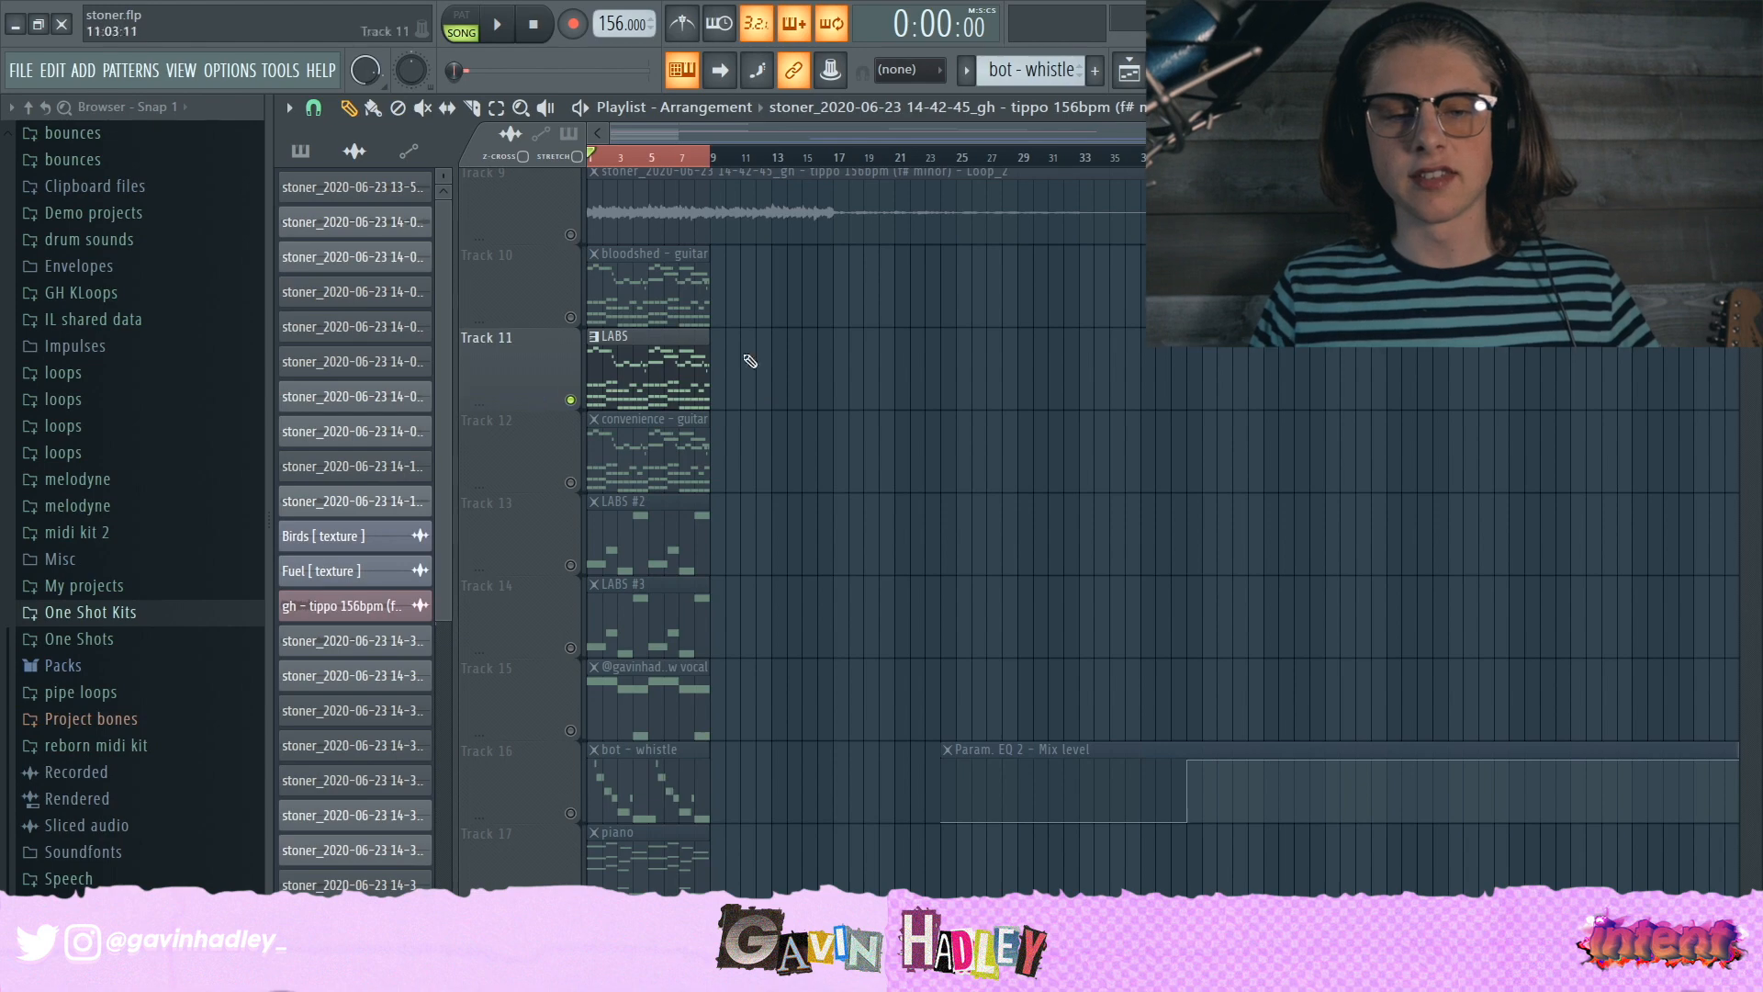
{"action": "left_click", "coordinate": [615, 371]}
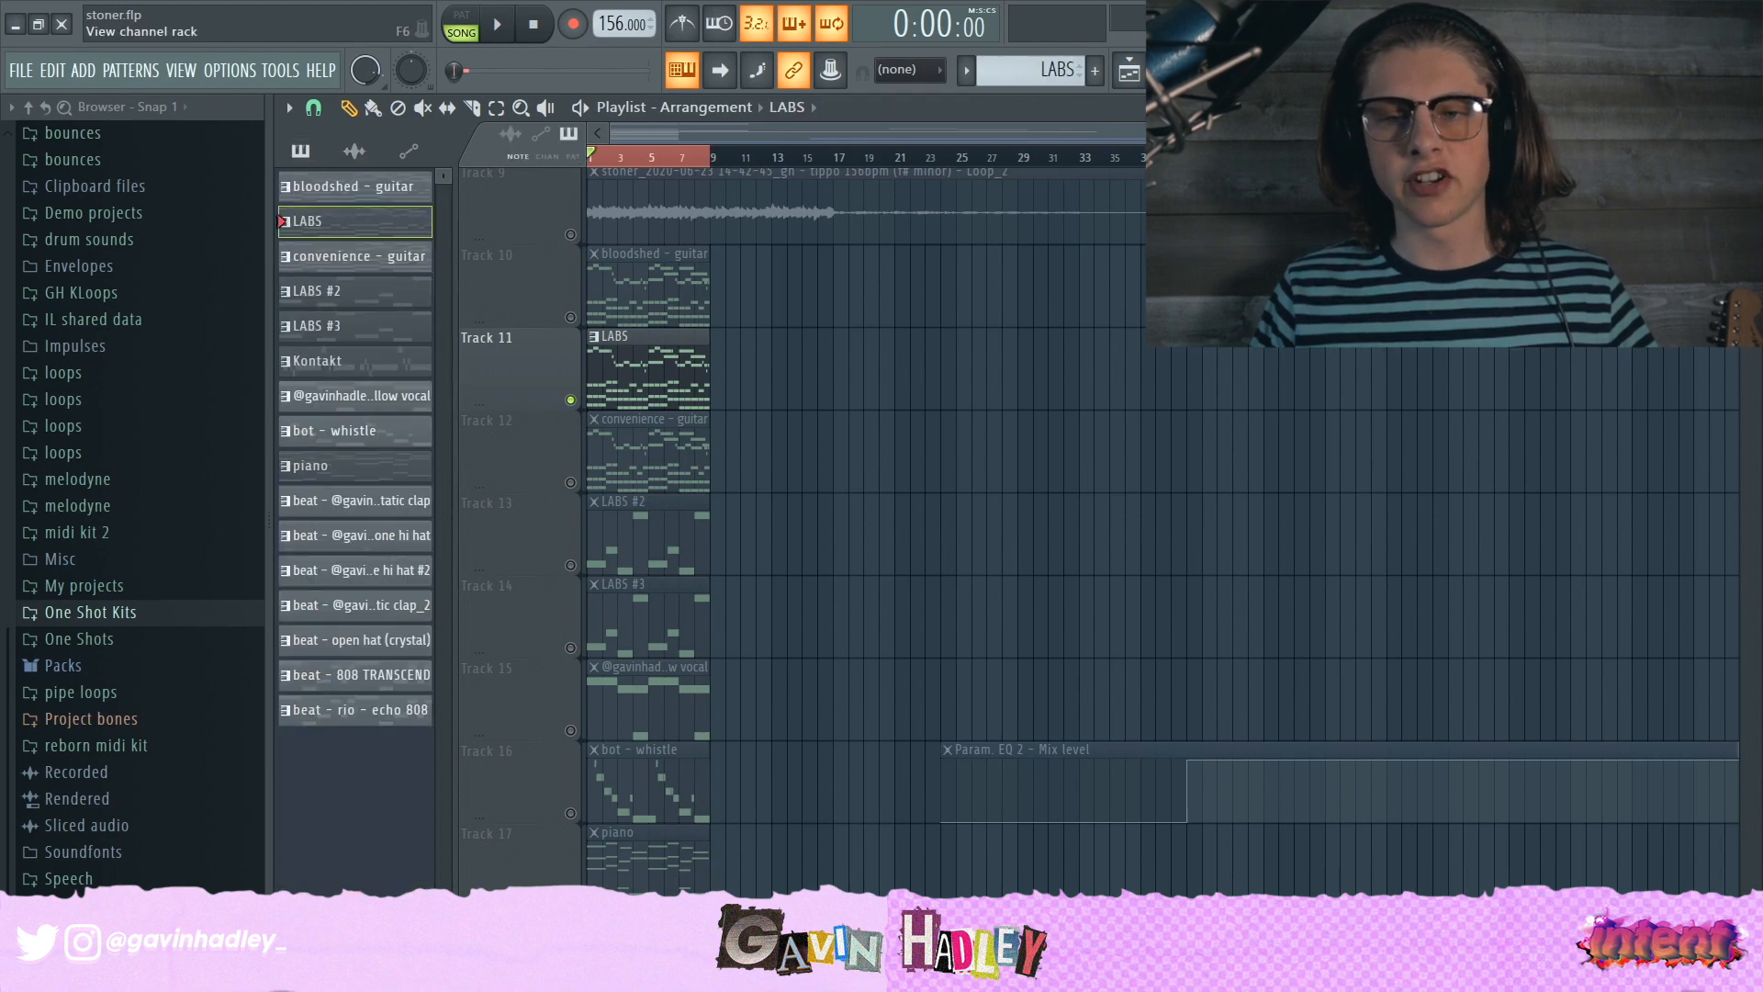
{"action": "key", "text": "F6"}
{"action": "left_click", "coordinate": [643, 332]}
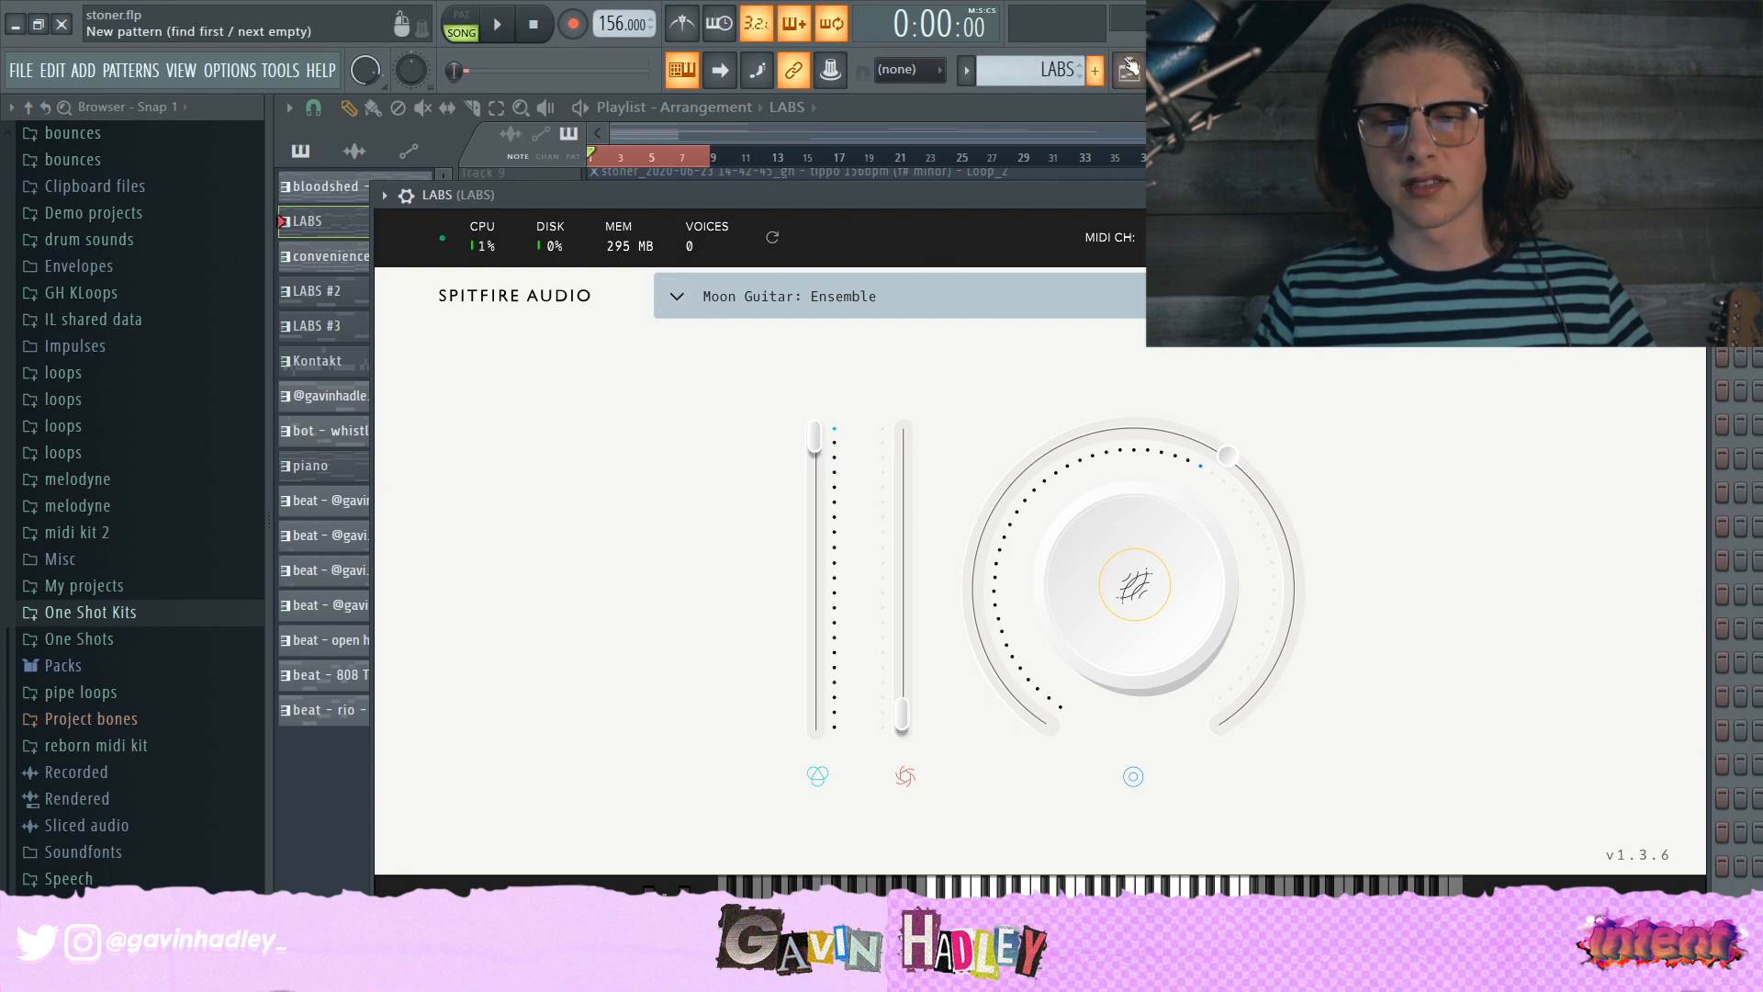
Step: Open the bloodshed - guitar pattern from the playlist in the piano roll and examine its melody and chord notes
{"action": "key", "text": "F5"}
{"action": "double_click", "coordinate": [593, 312]}
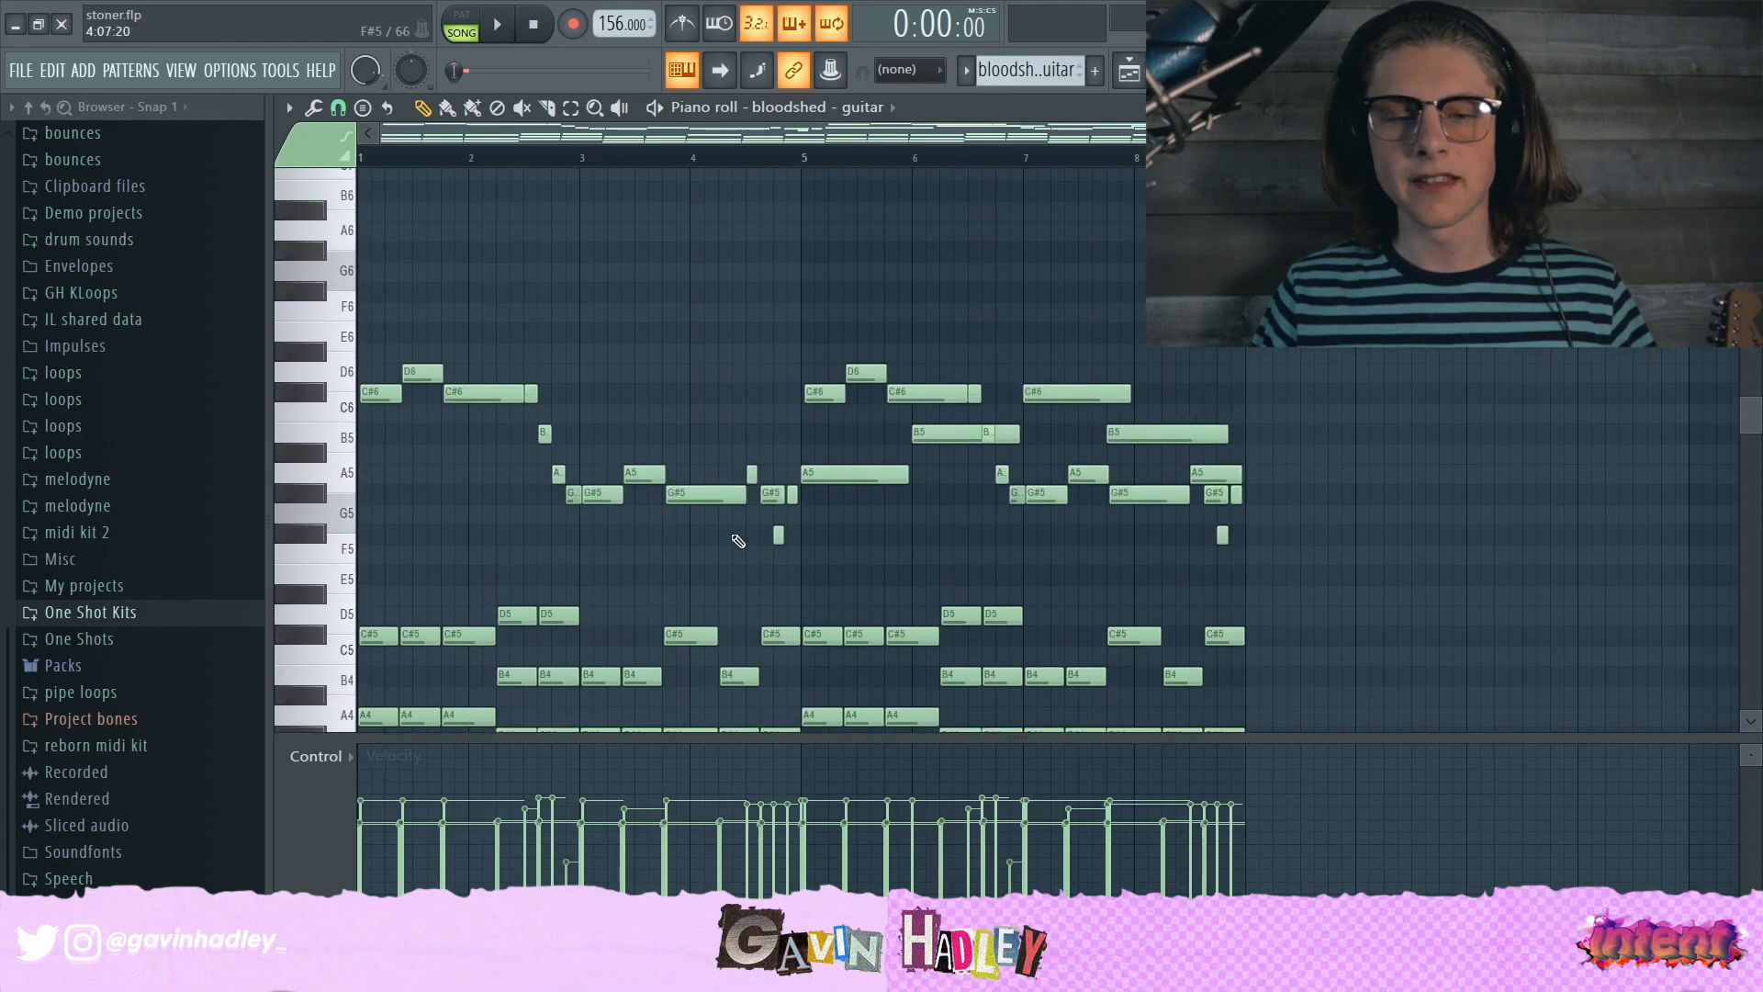
{"action": "scroll", "coordinate": [392, 512], "scroll_direction": "down", "scroll_amount": 2}
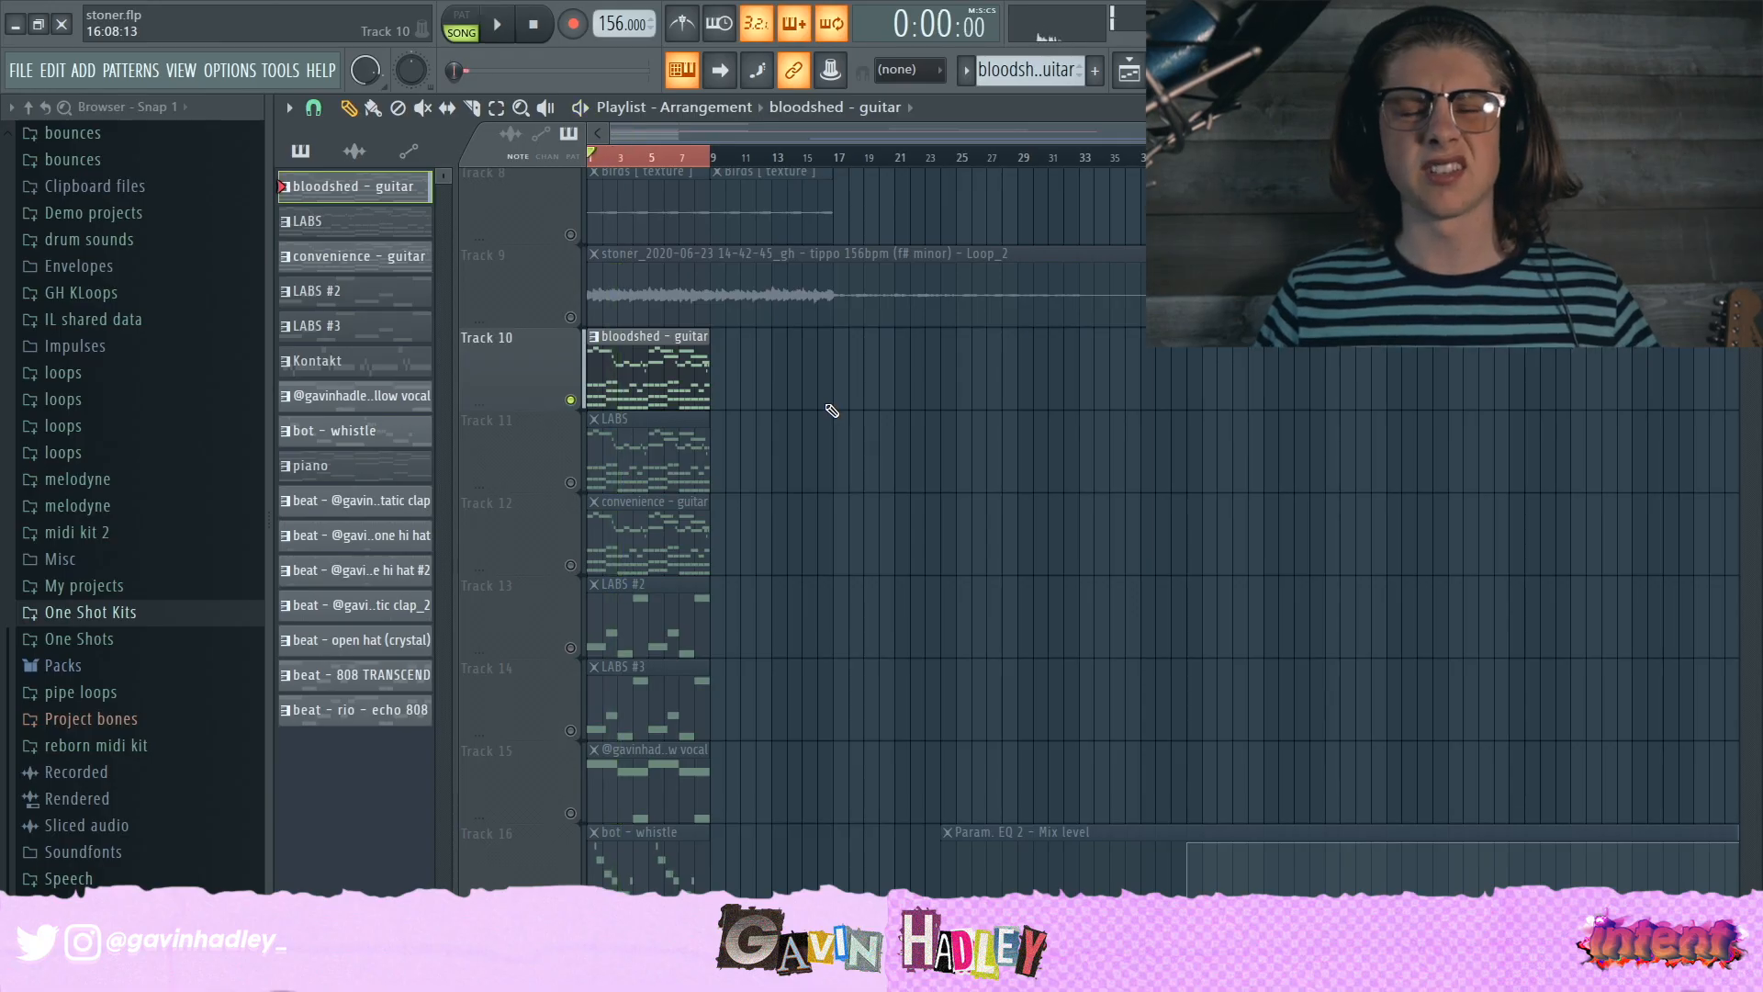
Step: Show the bloodshed - guitar mixer track, toggle its Fruity parametric EQ 2 and play the part with the EQ open
{"action": "key", "text": "F9"}
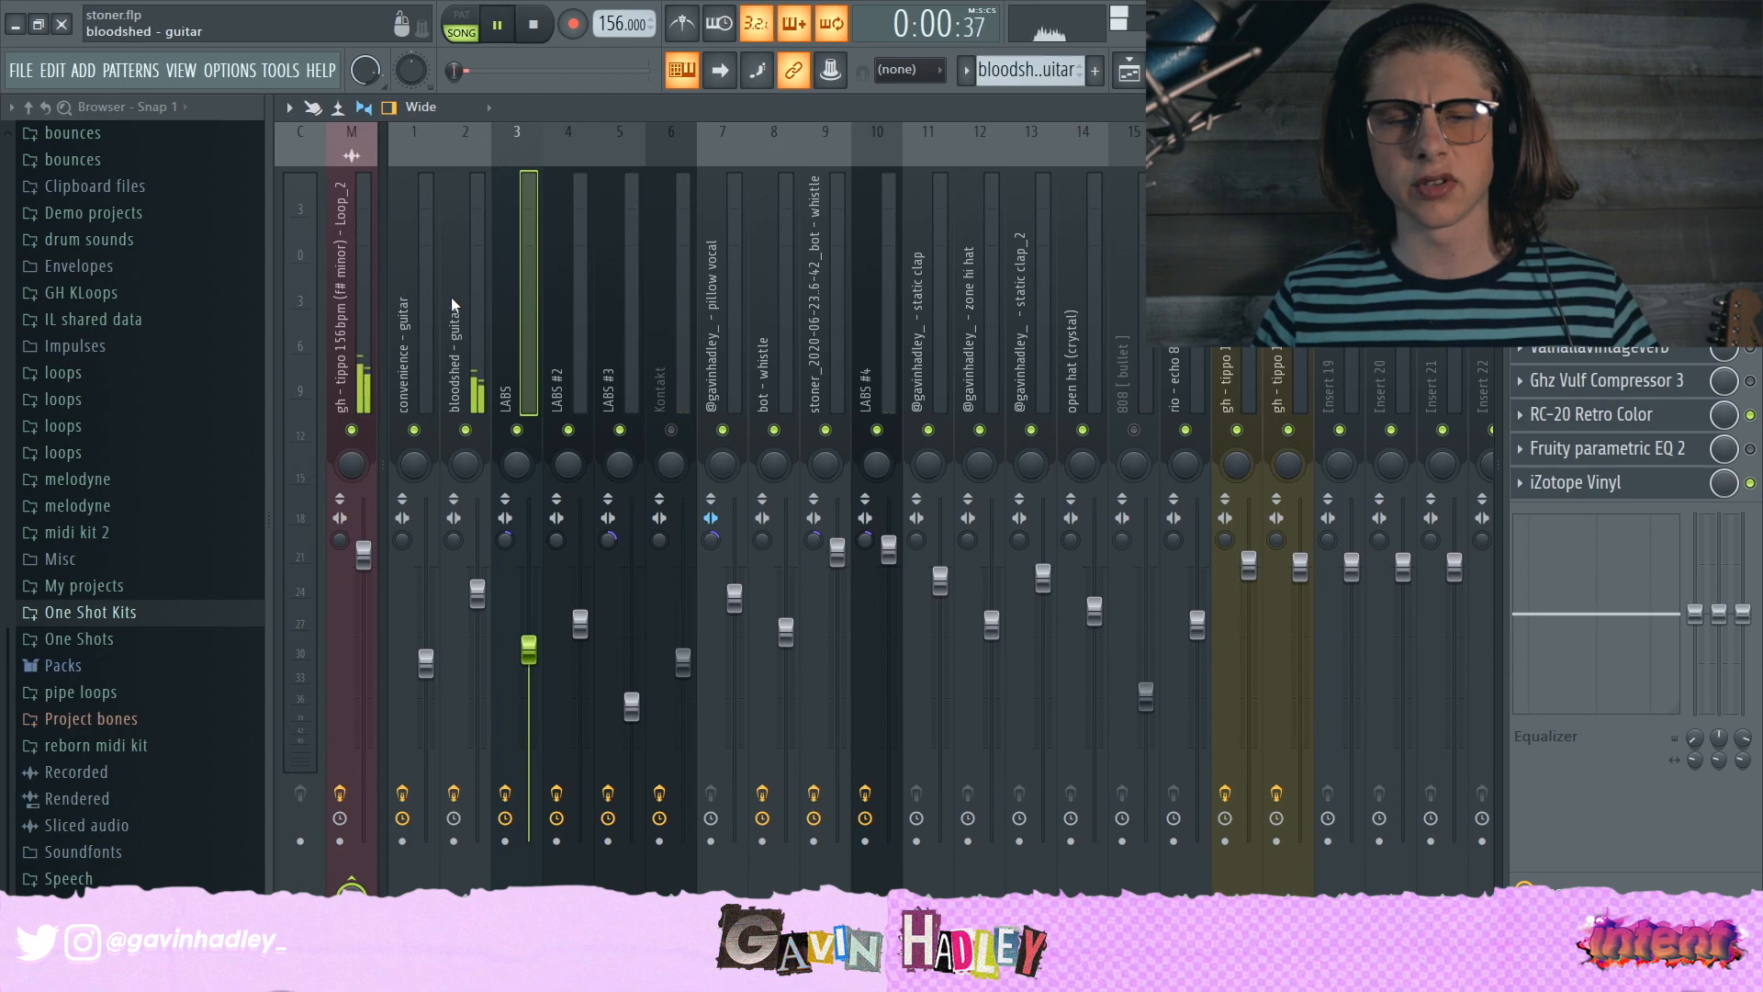
{"action": "left_click", "coordinate": [457, 295]}
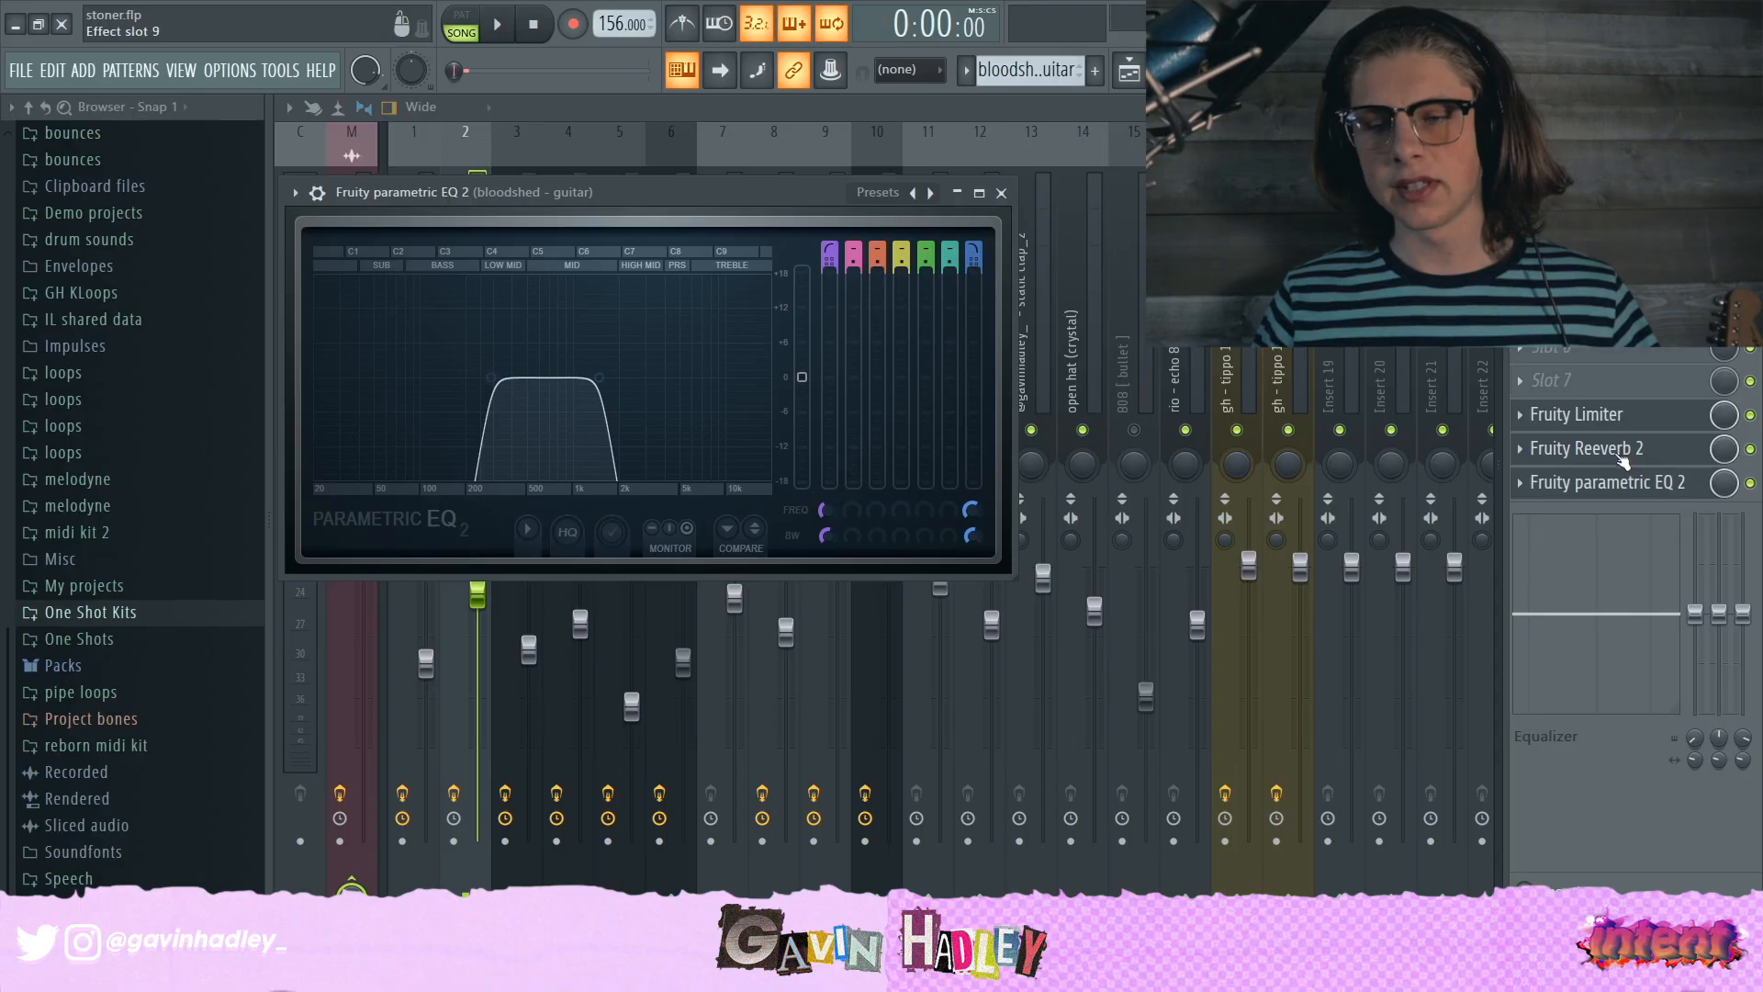
{"action": "left_click", "coordinate": [1750, 485]}
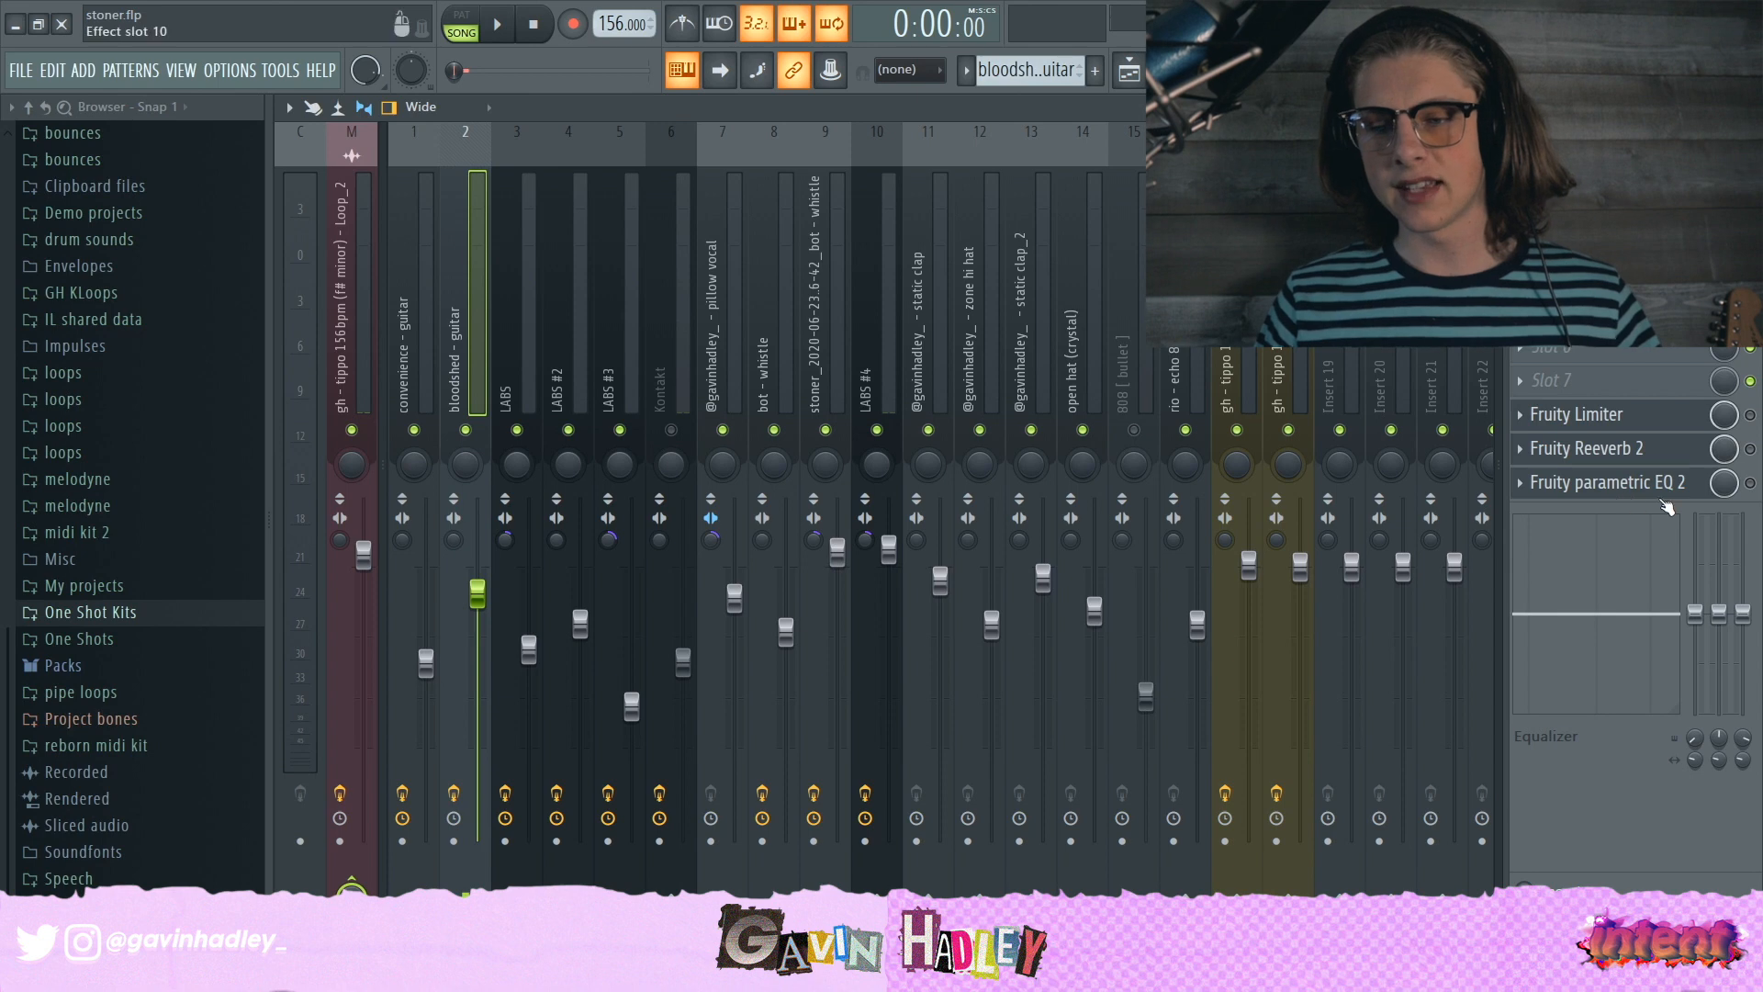
{"action": "left_click", "coordinate": [1607, 482]}
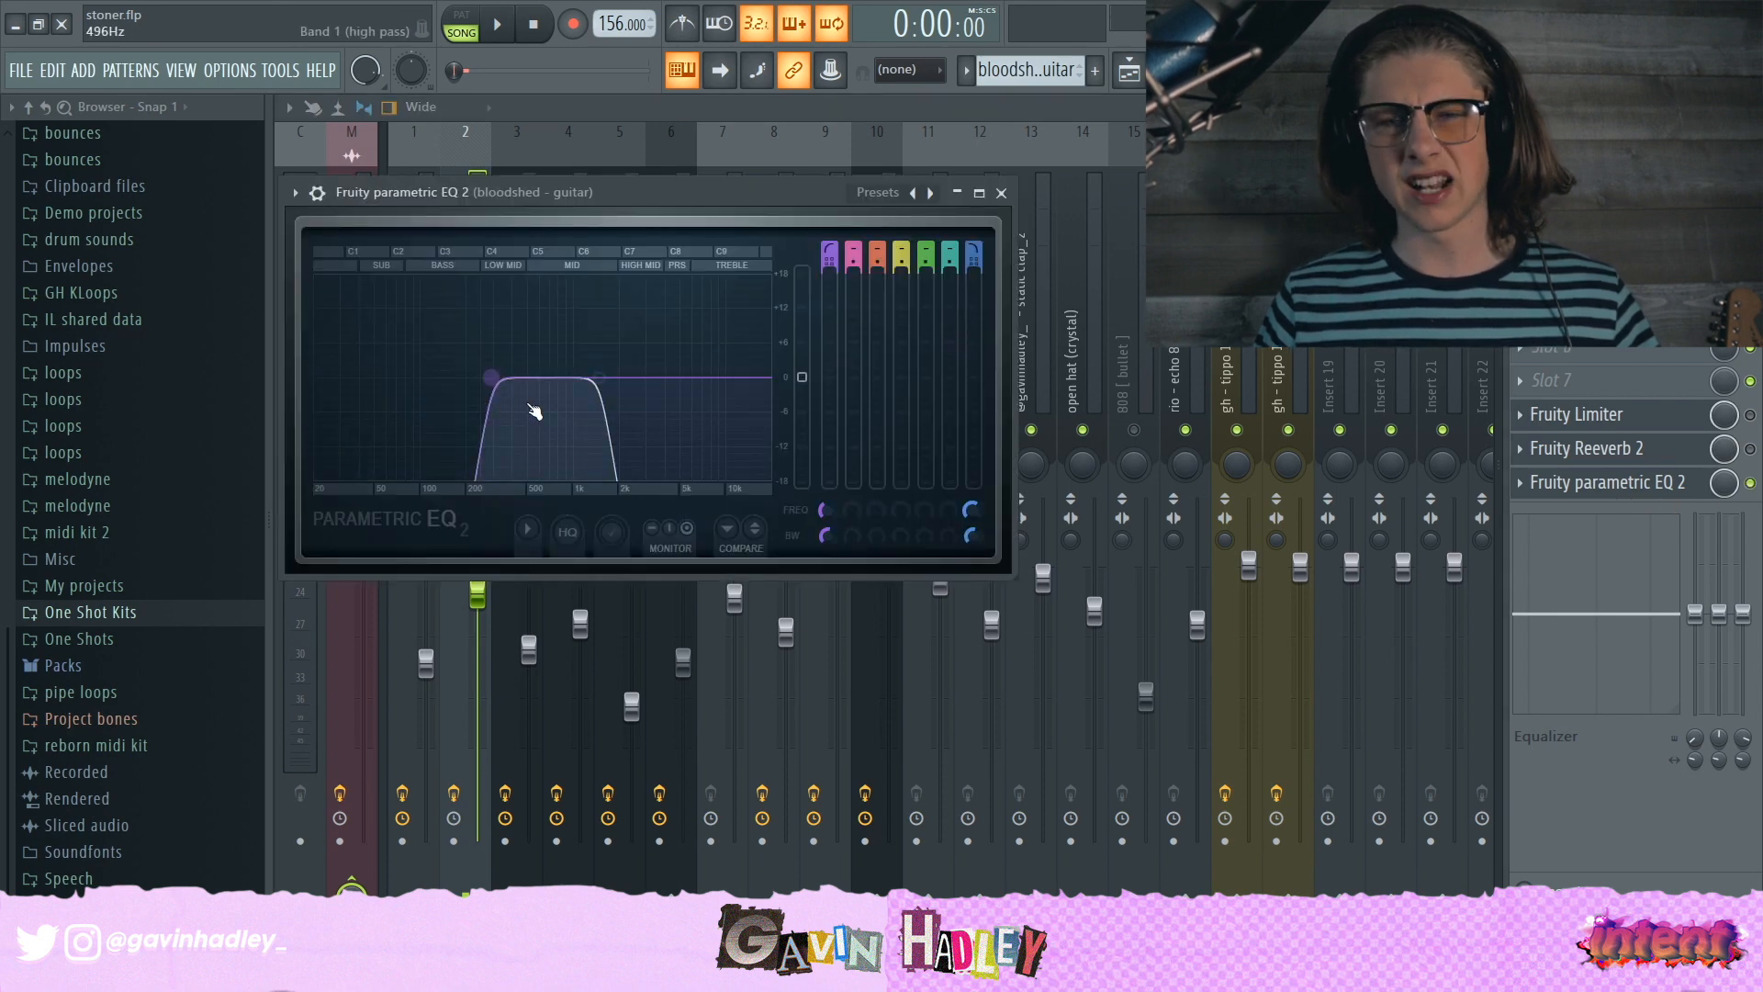
{"action": "key", "text": "space"}
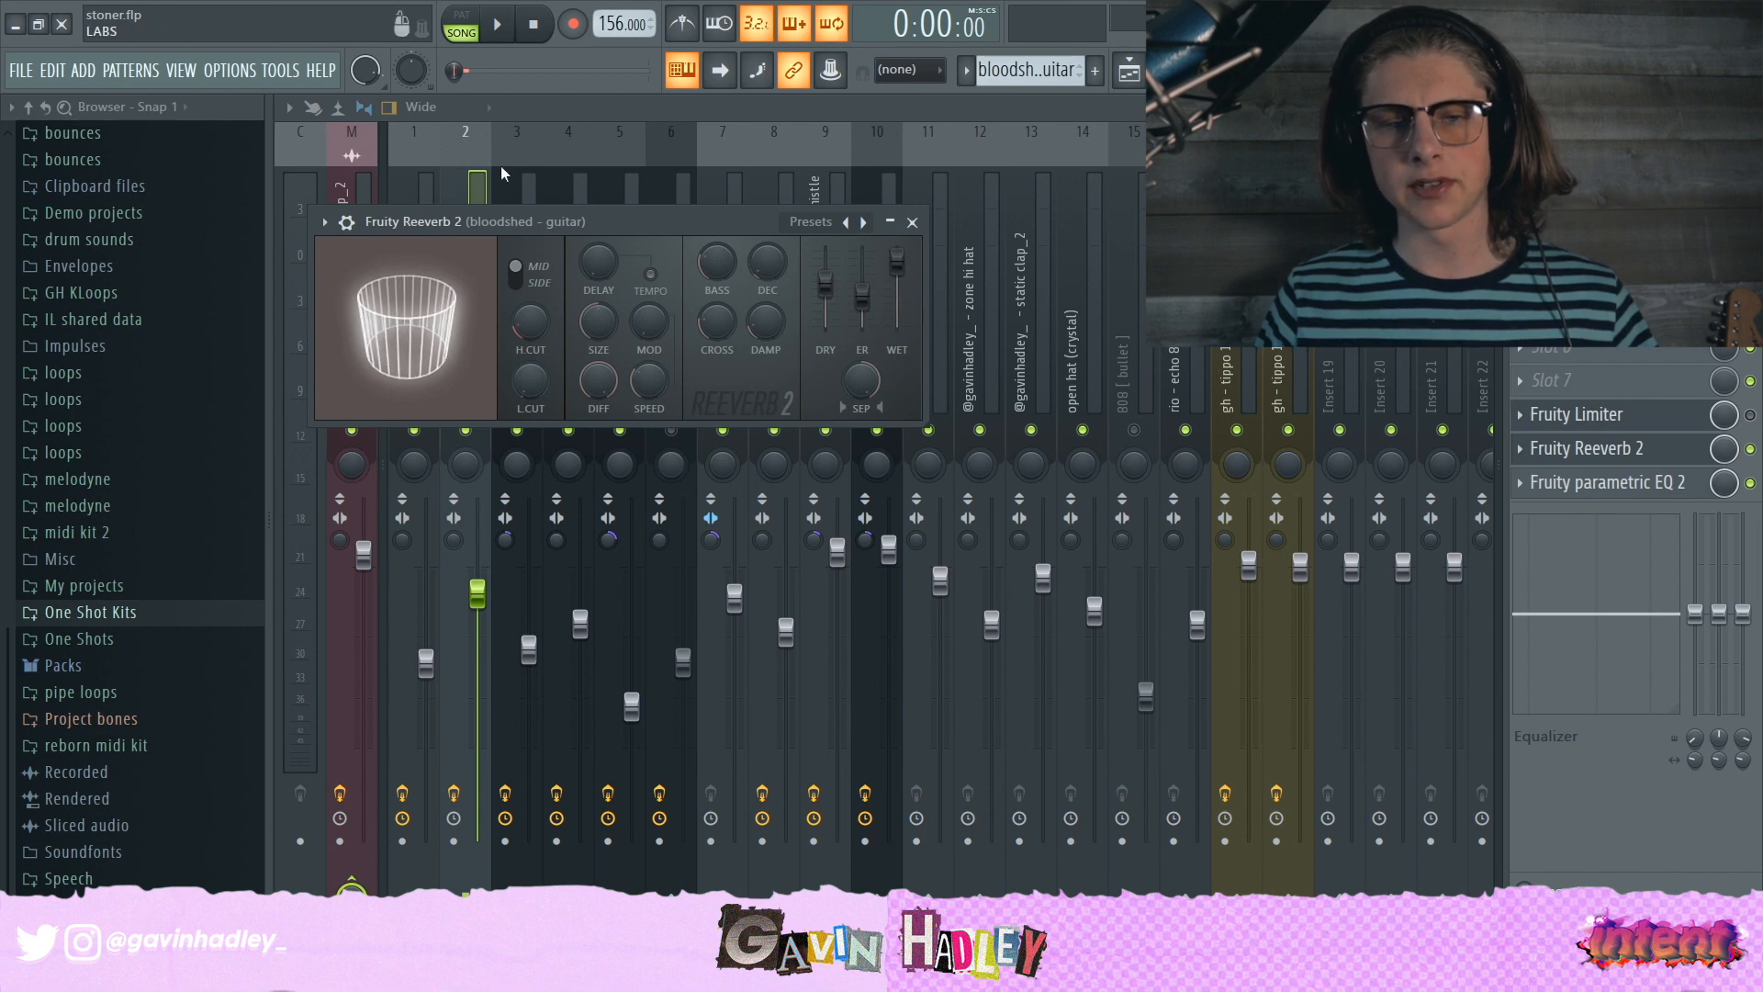
Step: Play the bloodshed - guitar part again and examine its Fruity Limiter settings
{"action": "key", "text": "Escape"}
{"action": "key", "text": "space"}
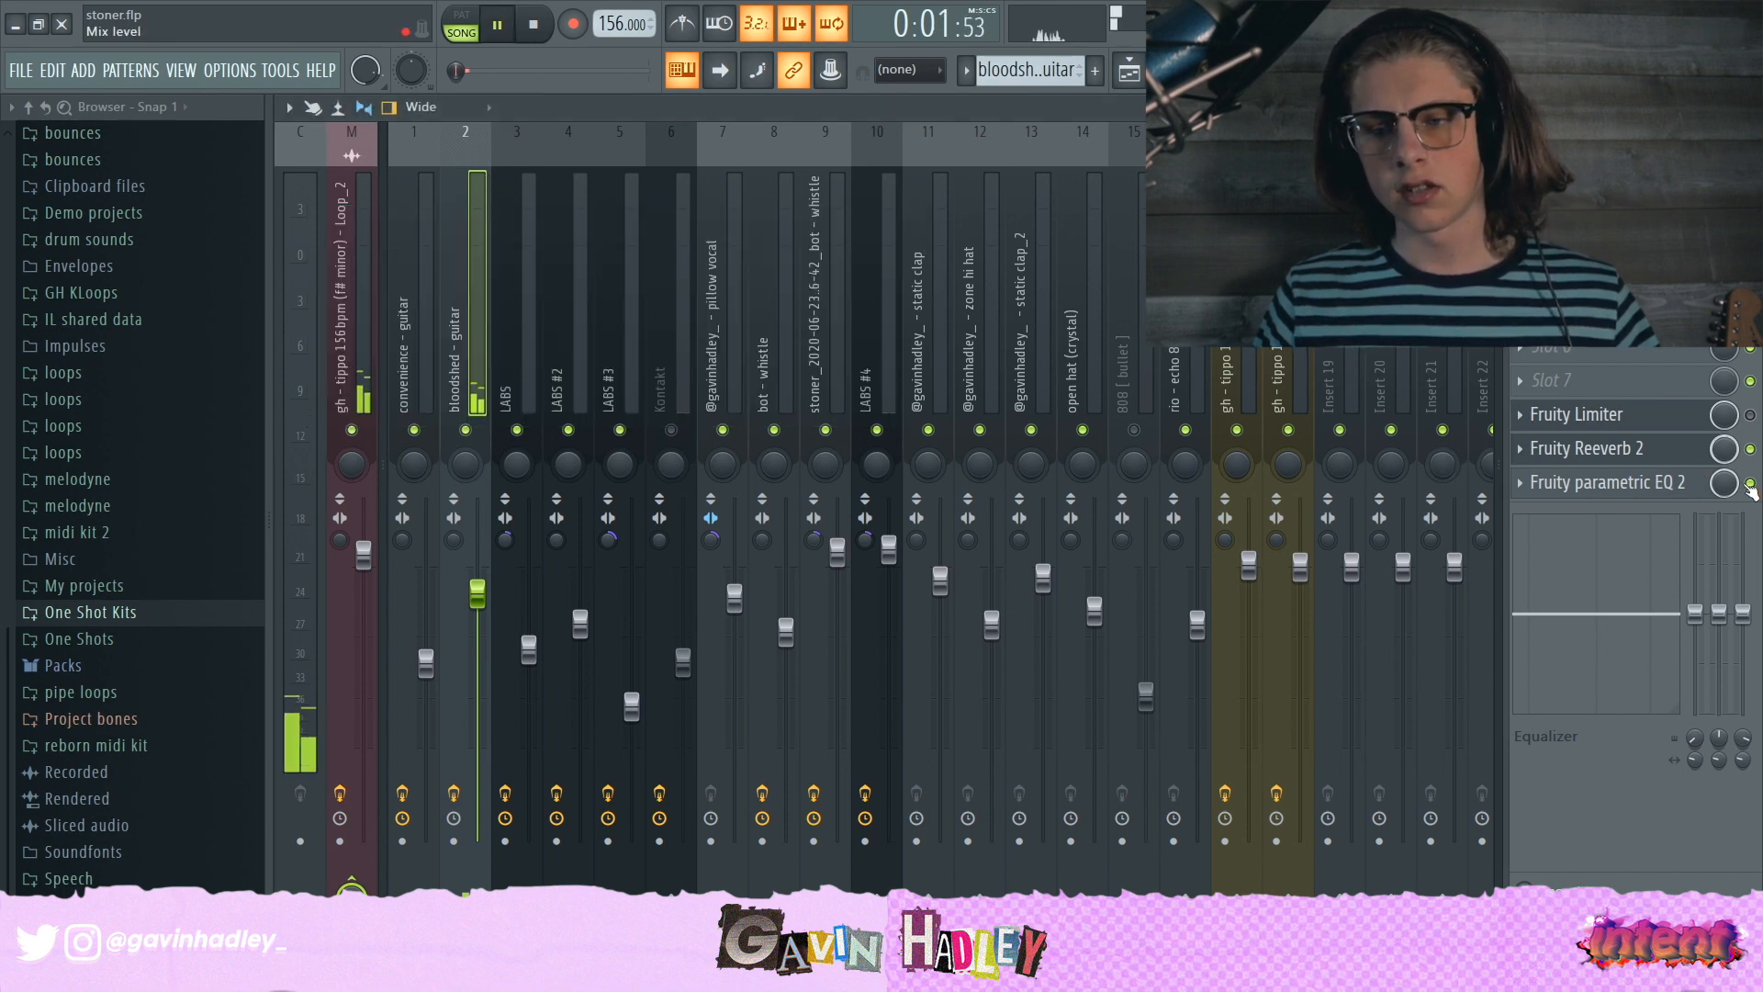
{"action": "left_click", "coordinate": [1659, 416]}
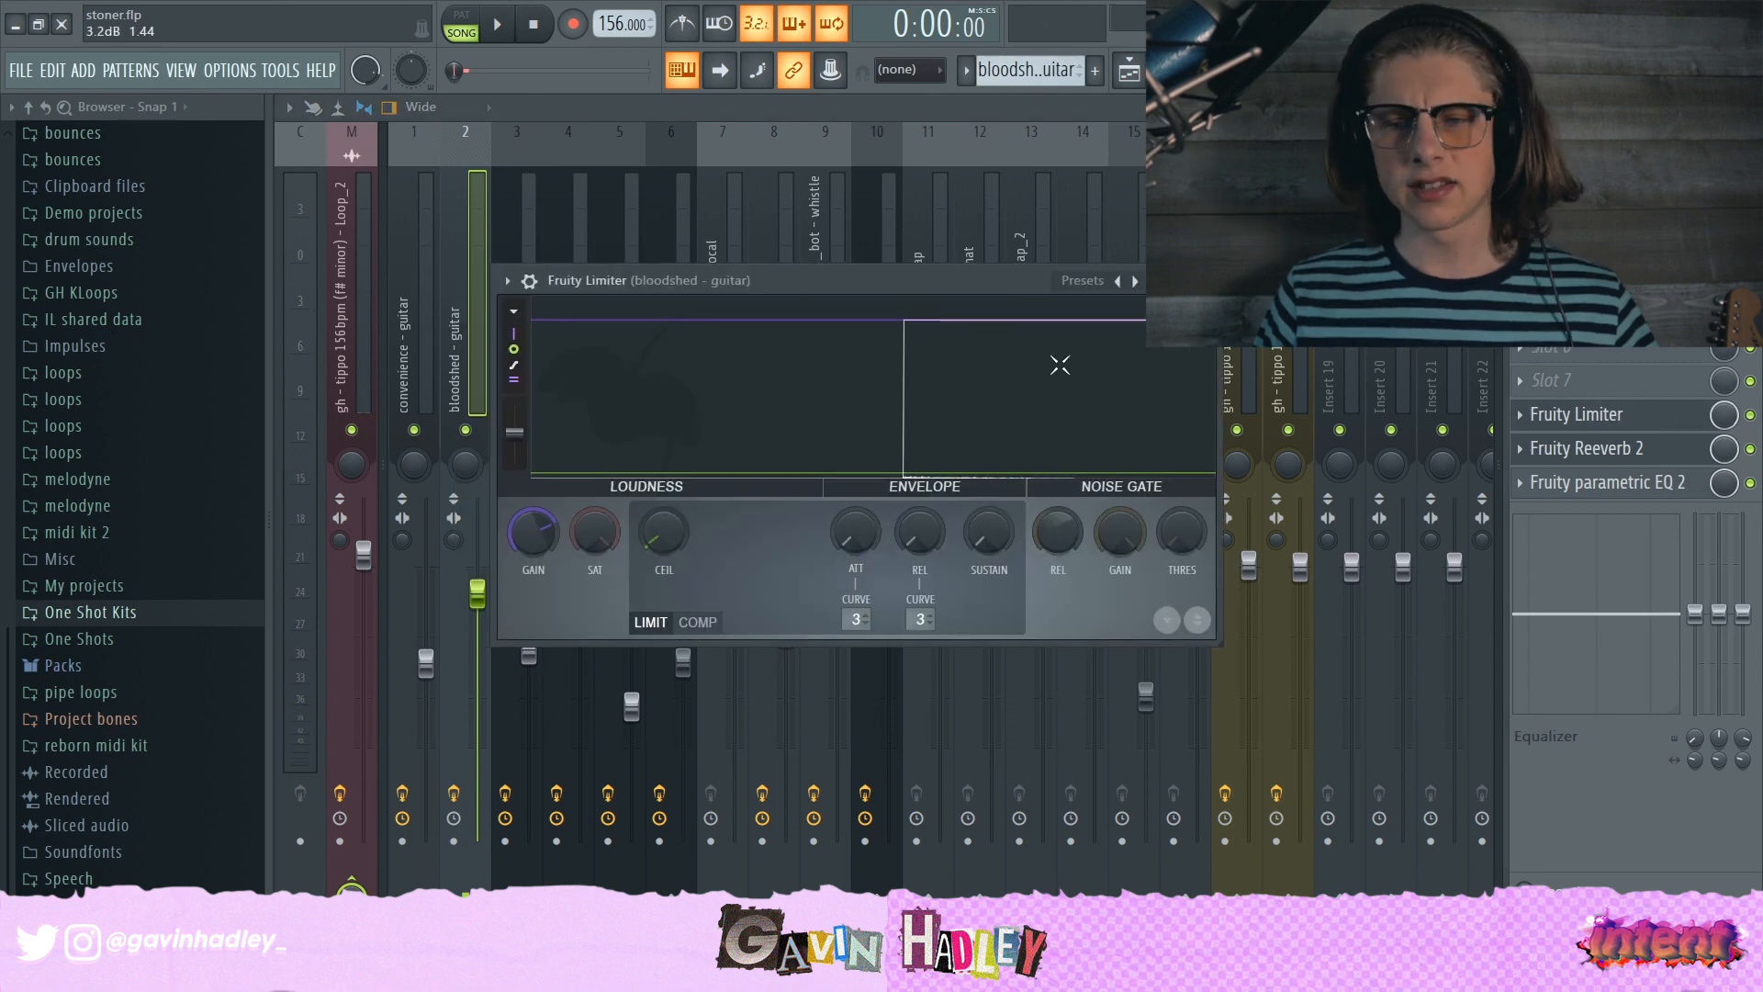
{"action": "key", "text": "Escape"}
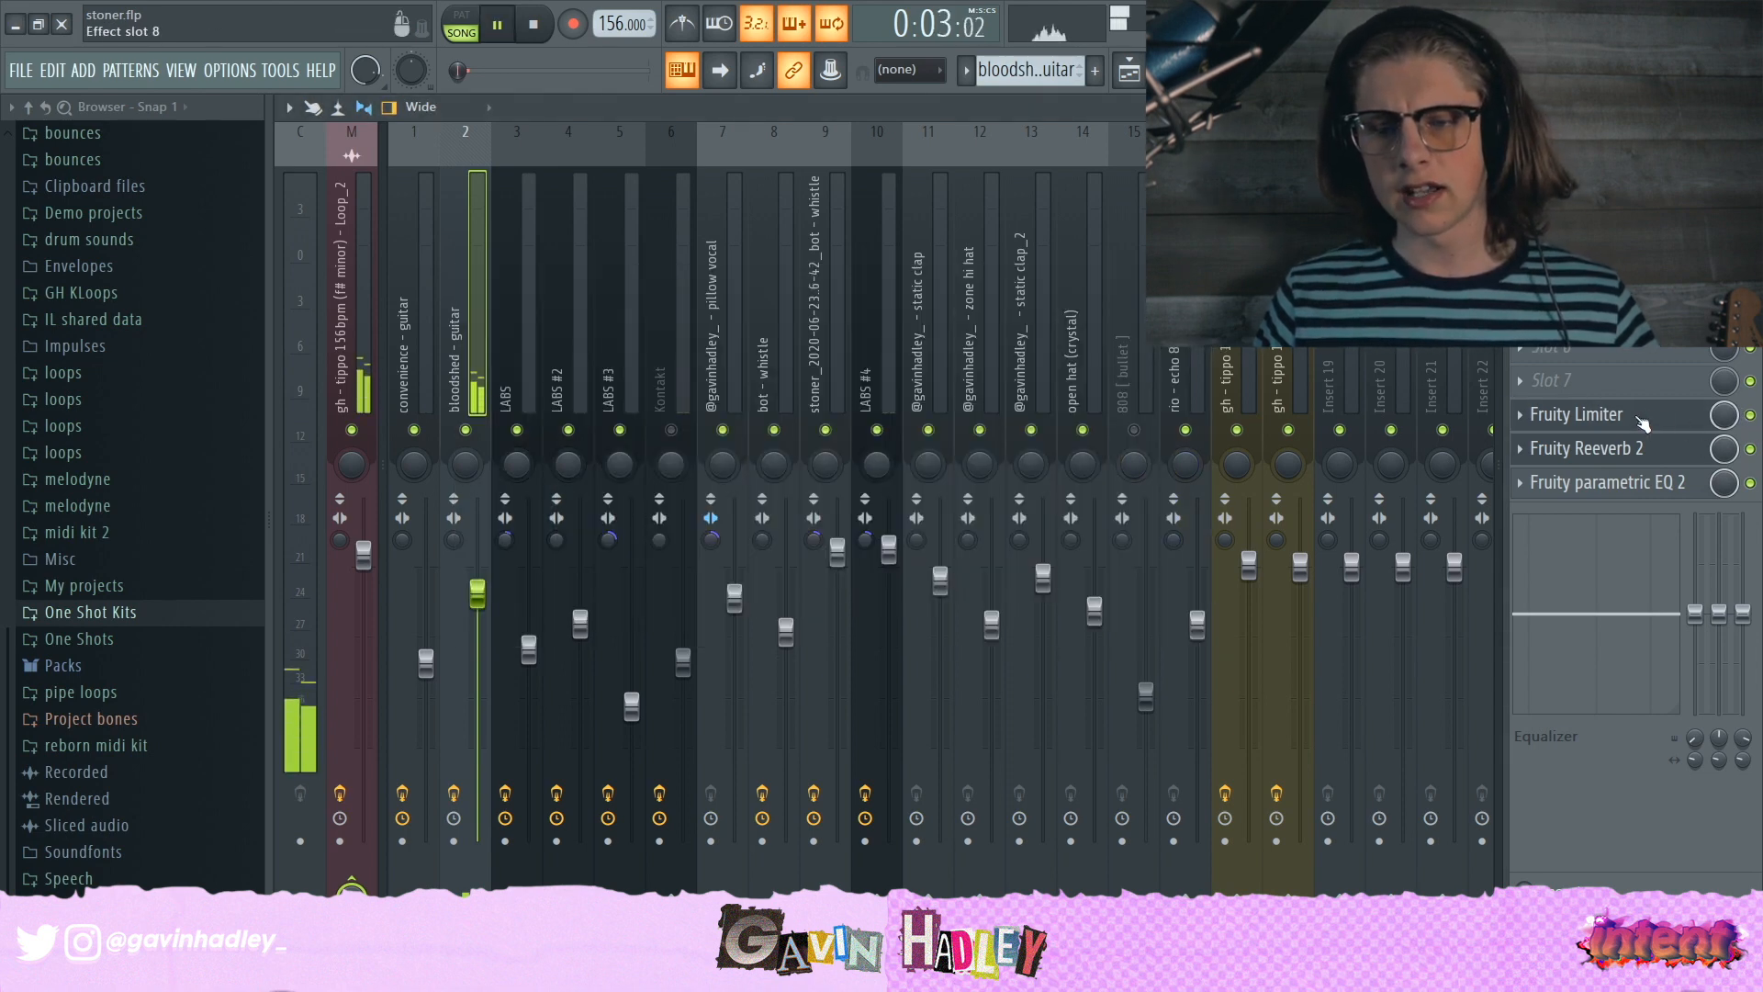
{"action": "left_click", "coordinate": [1644, 416]}
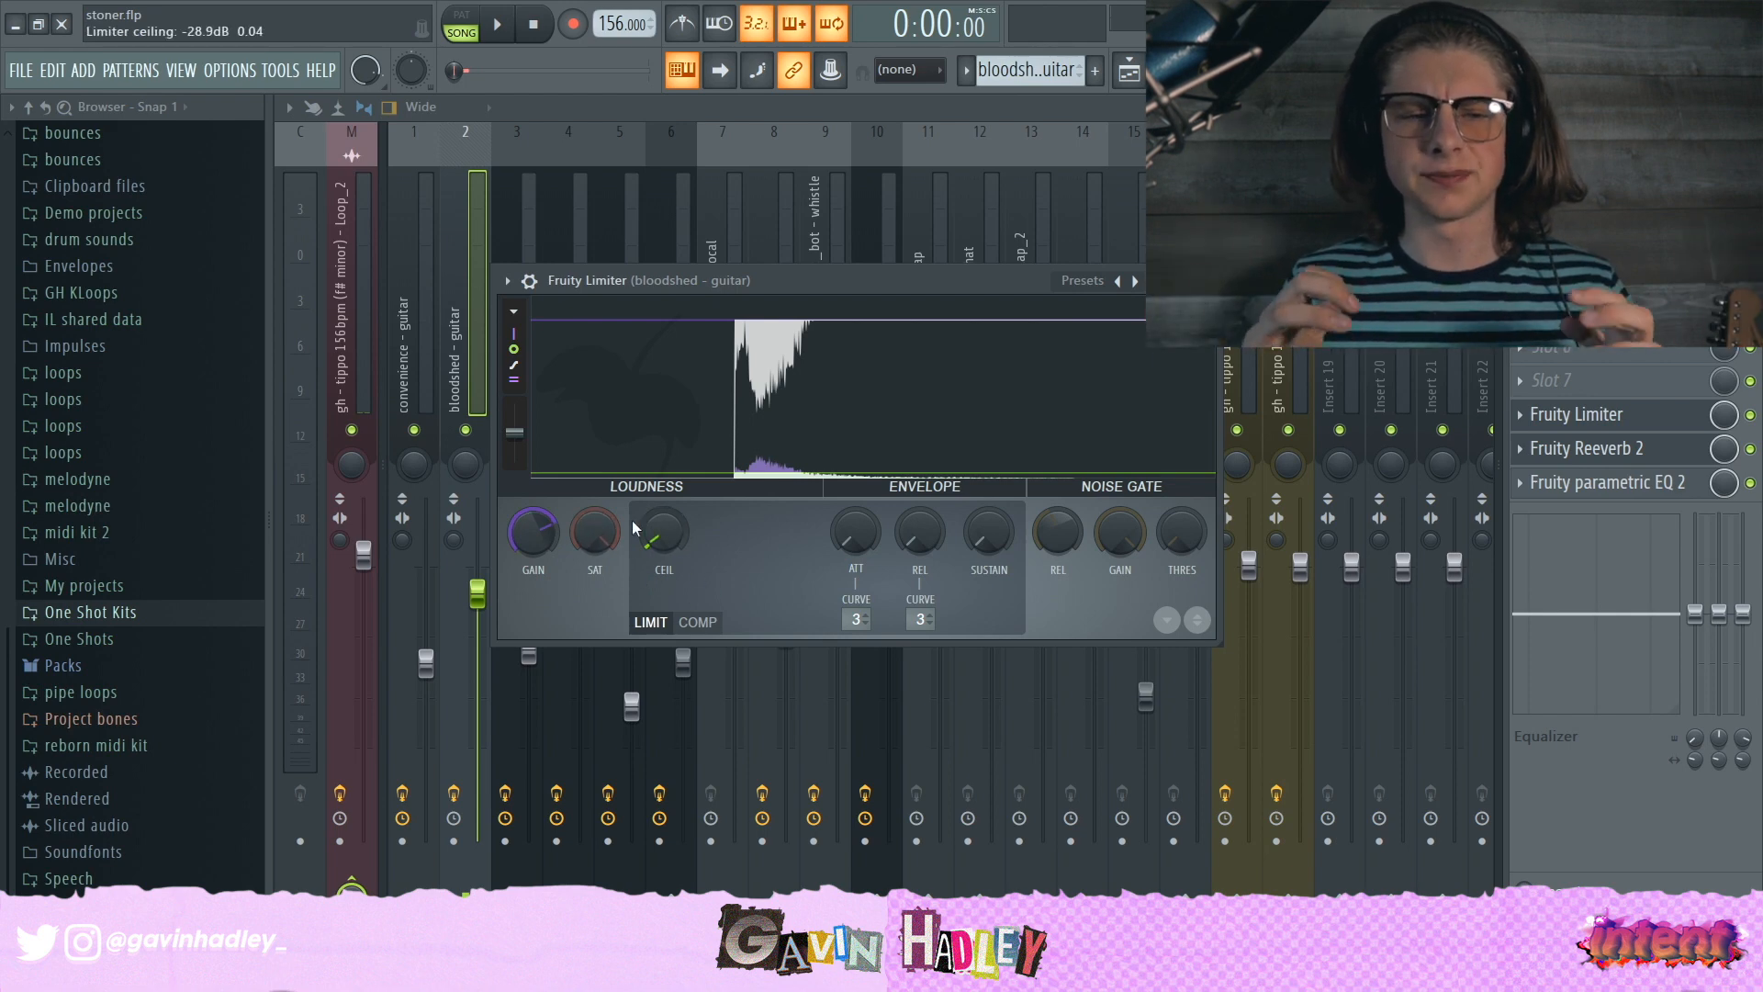
Step: Play the convenience - guitar pattern on its own and show its mixer track
{"action": "left_click", "coordinate": [1130, 70]}
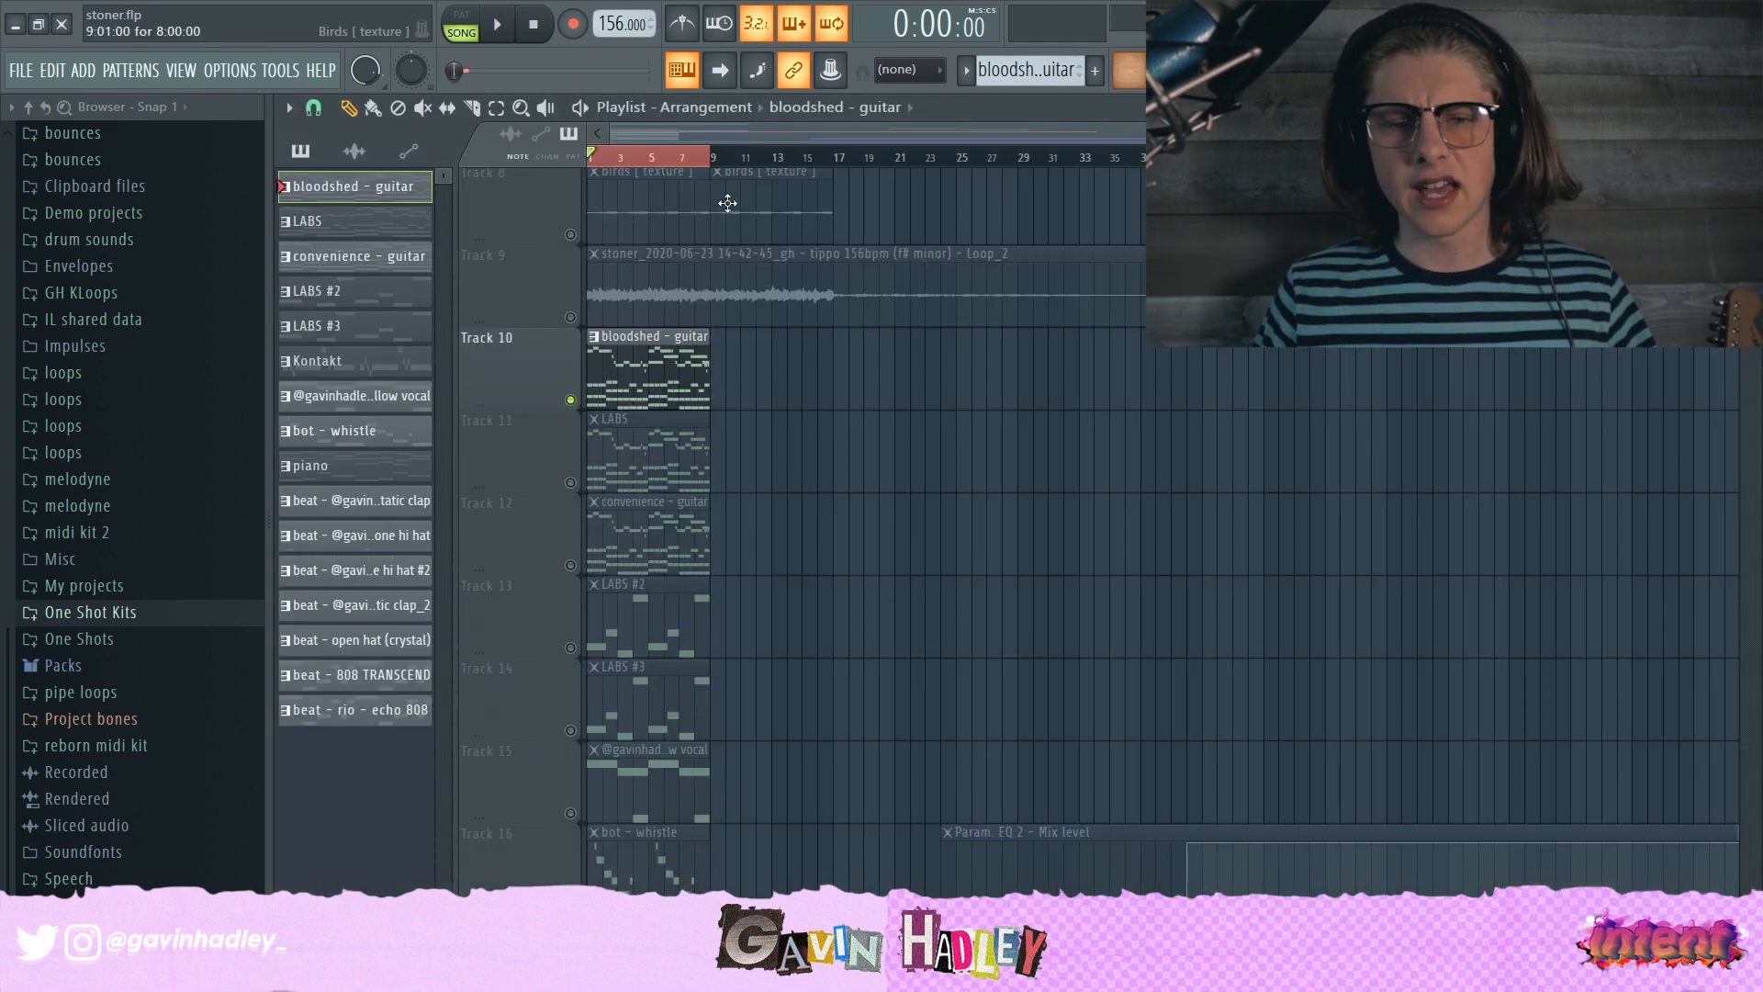
{"action": "scroll", "coordinate": [577, 276], "scroll_direction": "down", "scroll_amount": 1}
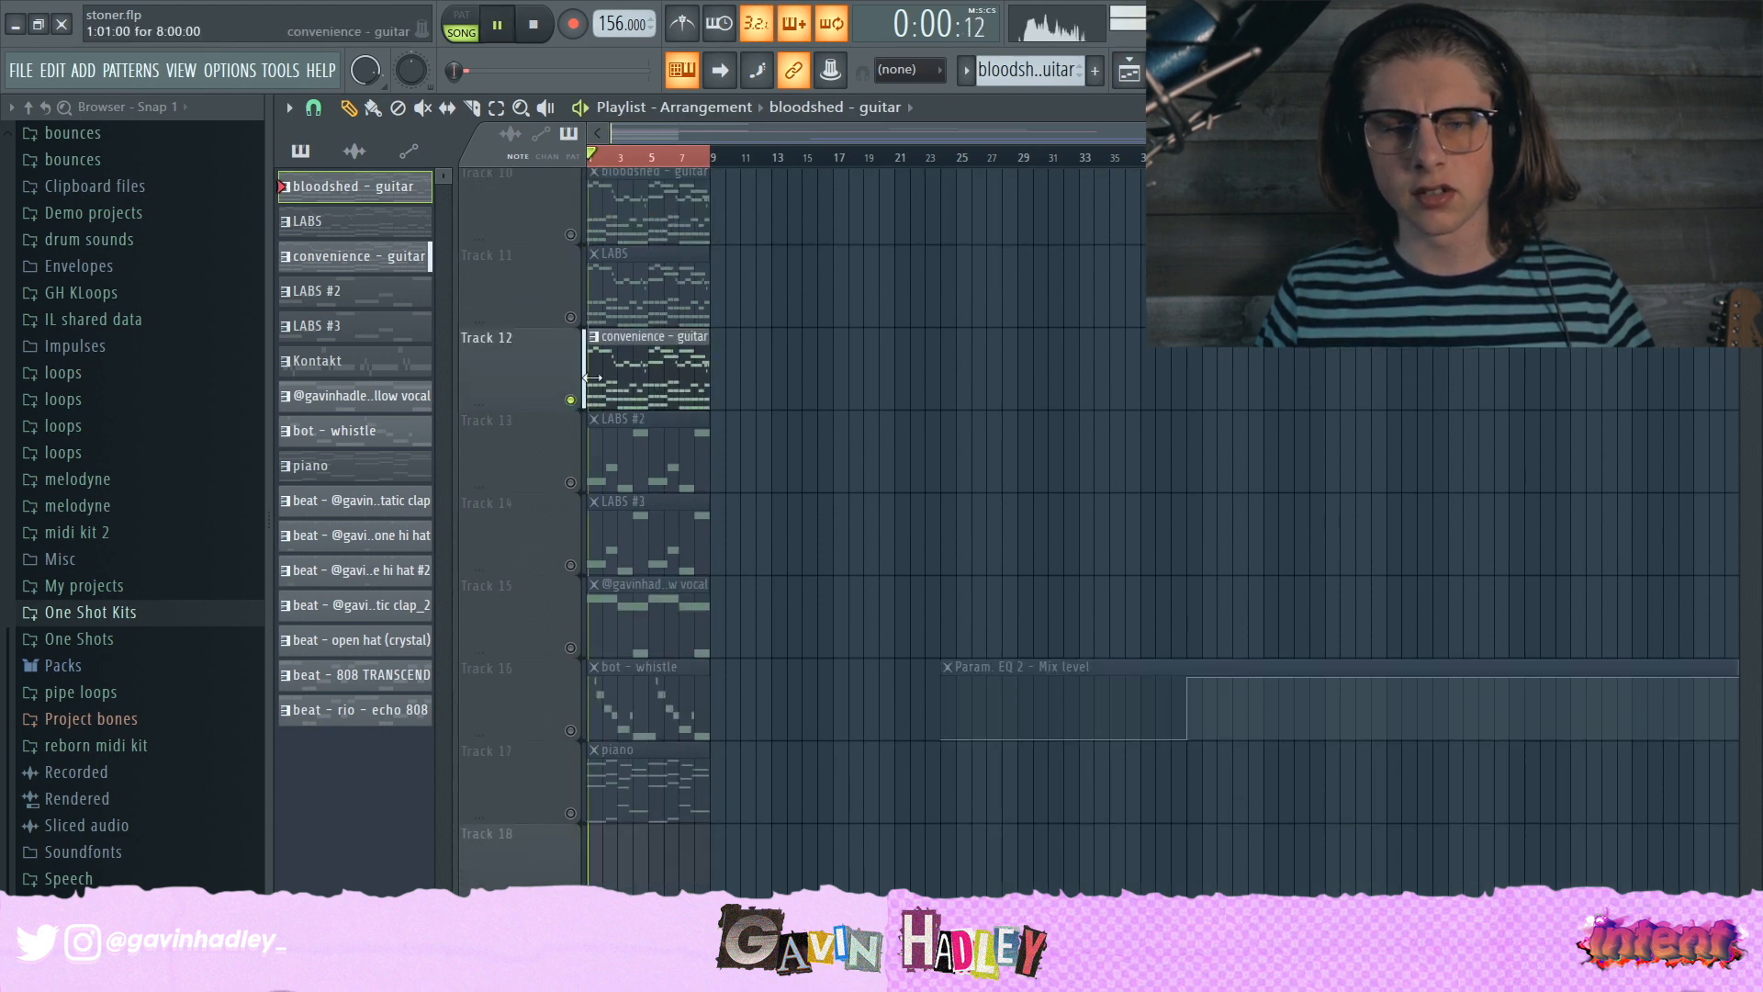
{"action": "key", "text": "F6"}
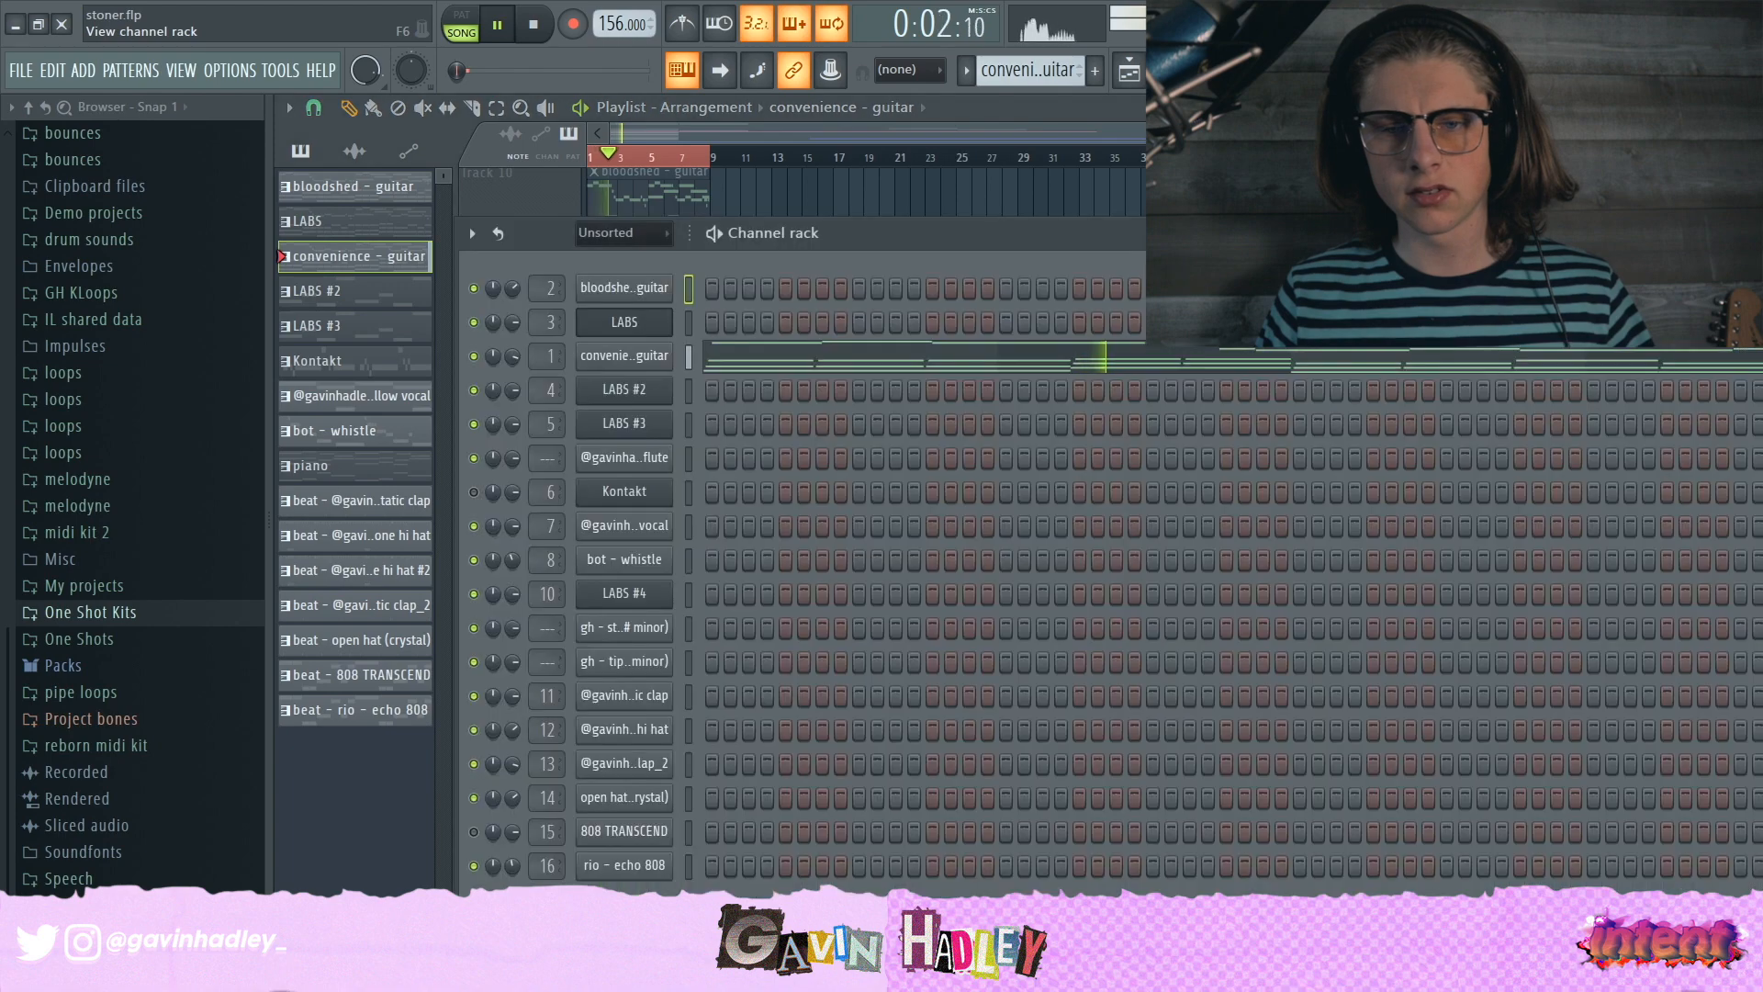
{"action": "key", "text": "F9"}
{"action": "left_click", "coordinate": [413, 273]}
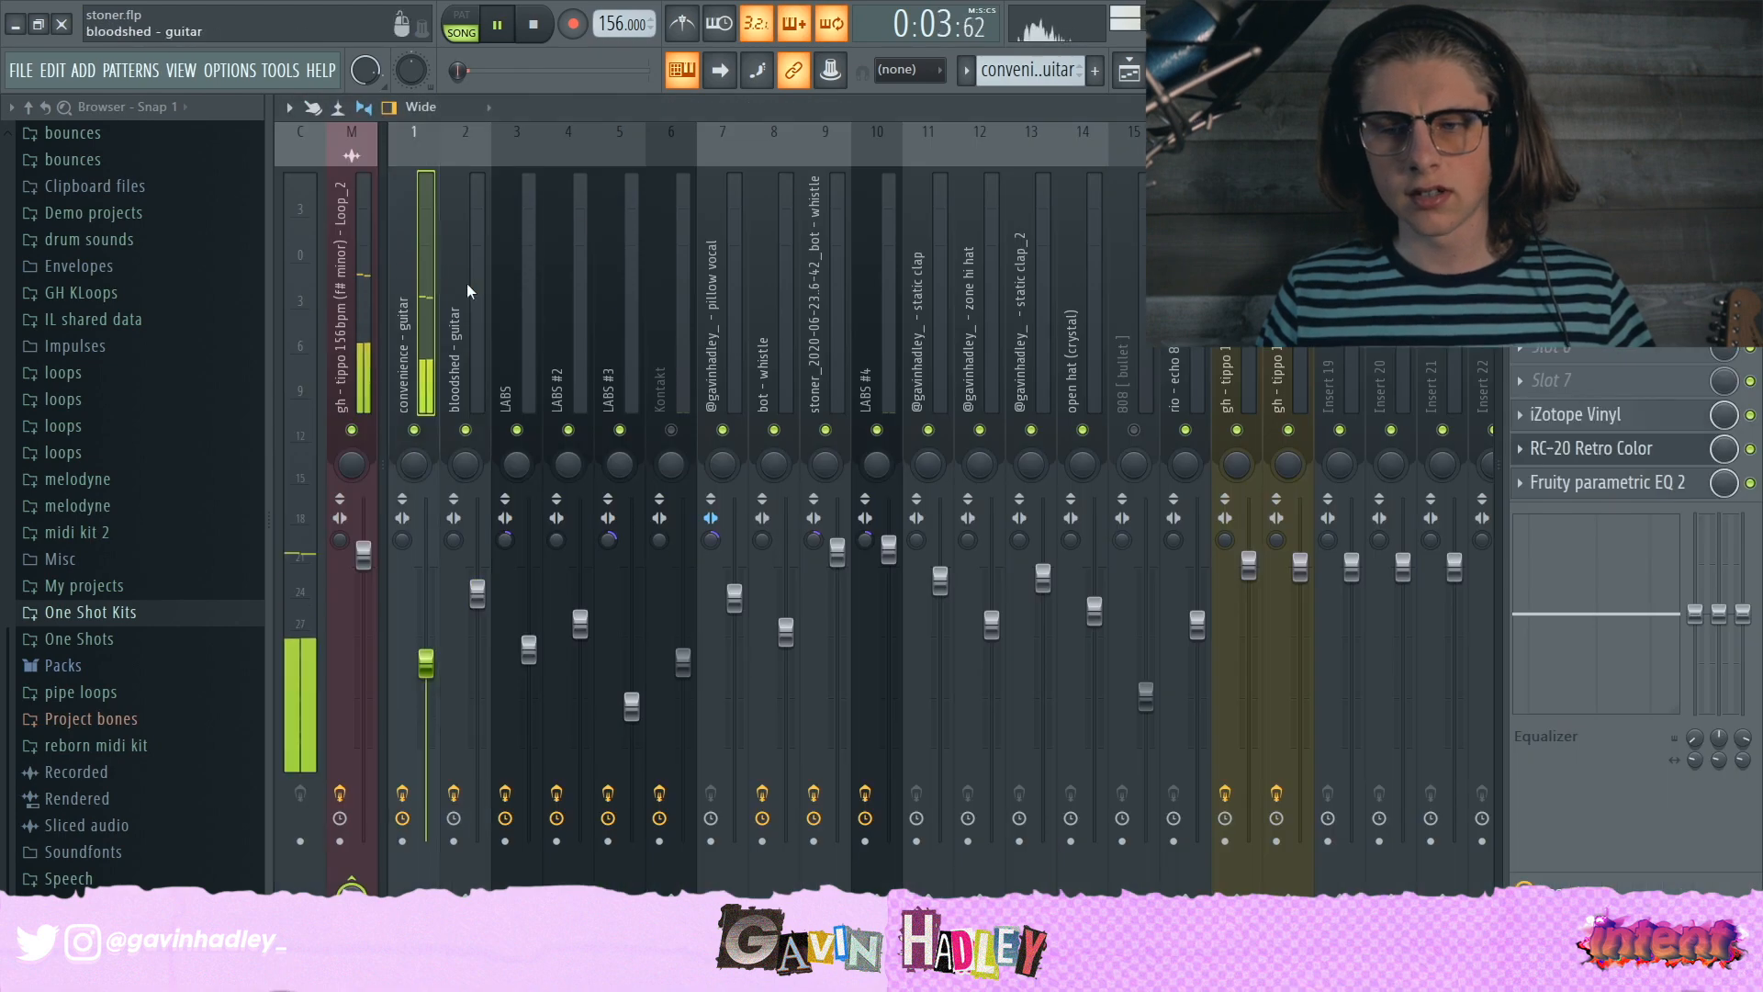
Step: Examine the Fruity parametric EQ 2, RC-20 Retro Color and iZotope Vinyl settings on the convenience - guitar mixer track
{"action": "left_click", "coordinate": [1567, 484]}
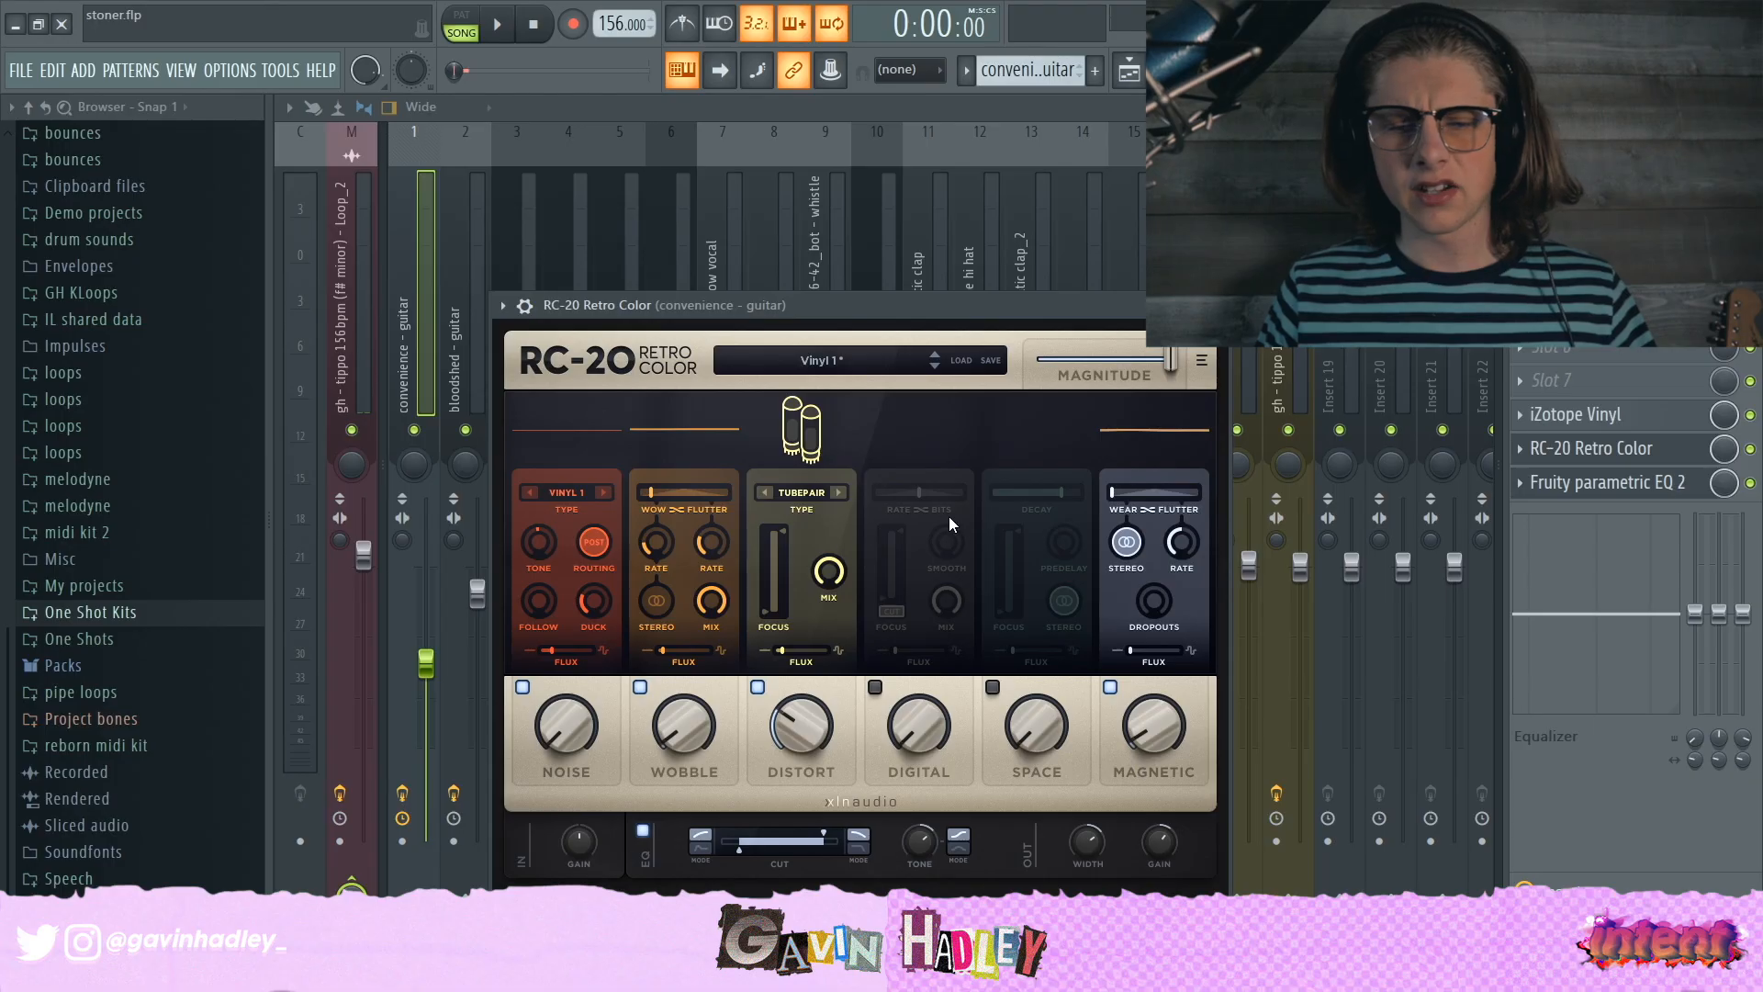
{"action": "left_click_drag", "start_coordinate": [809, 309], "coordinate": [805, 238]}
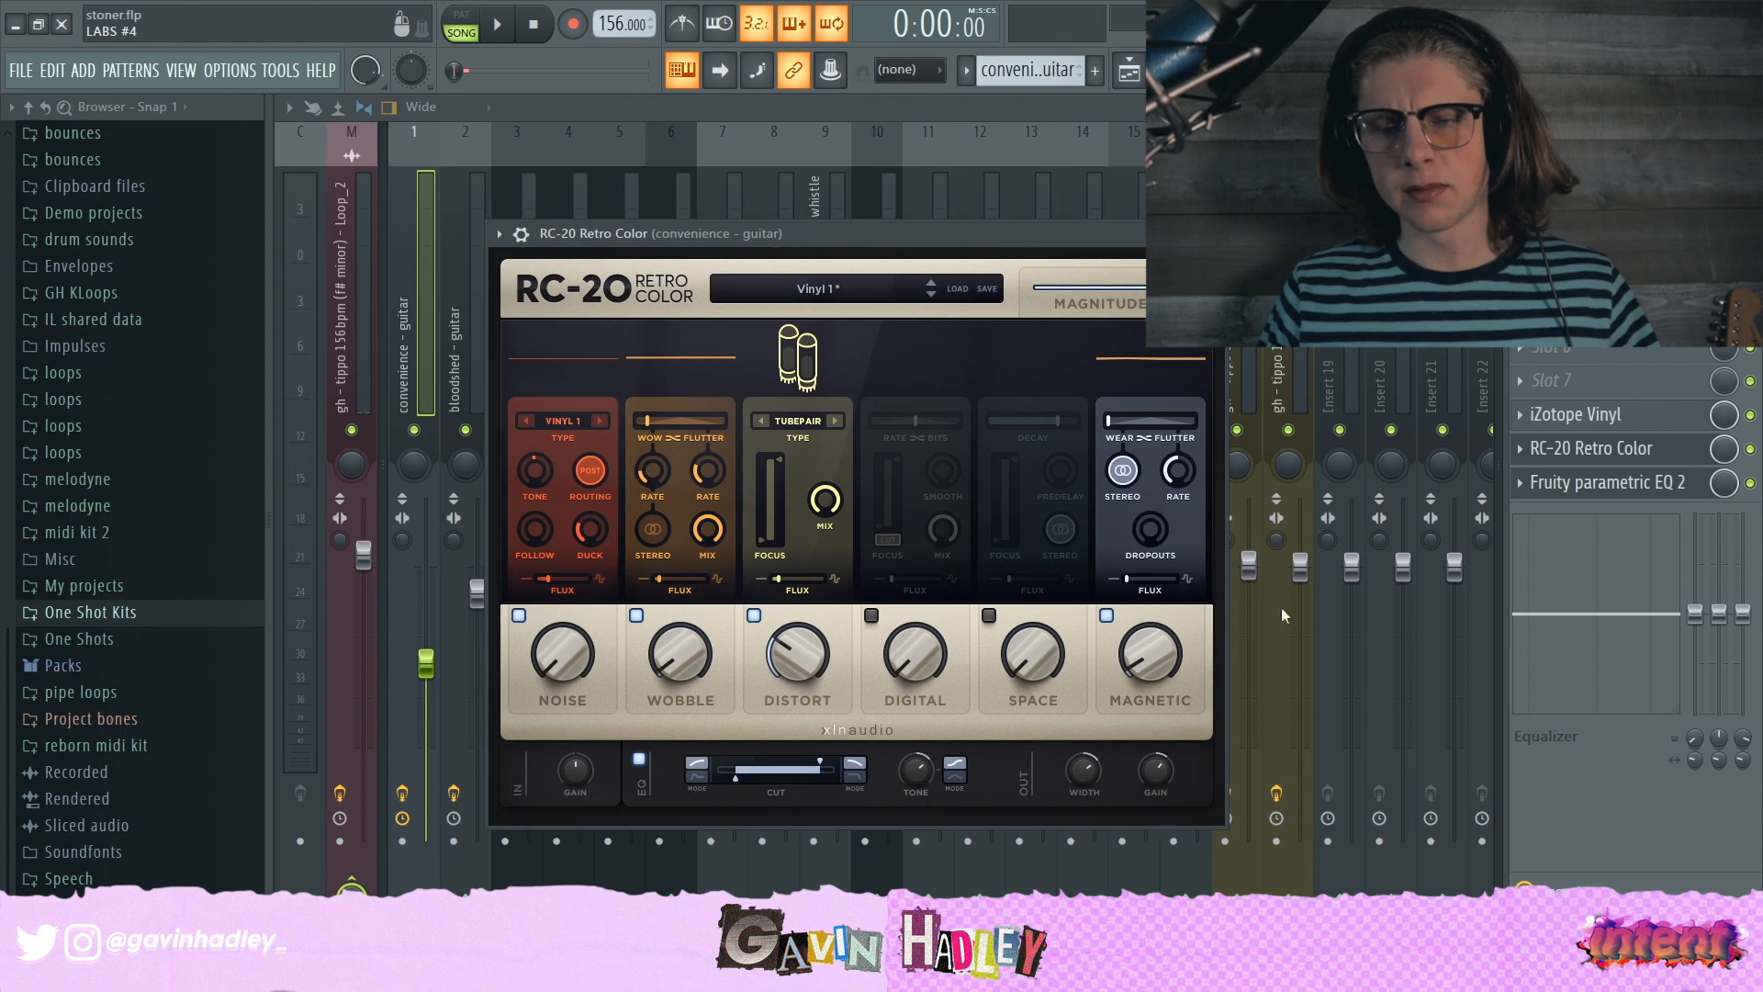
{"action": "left_click", "coordinate": [1574, 415]}
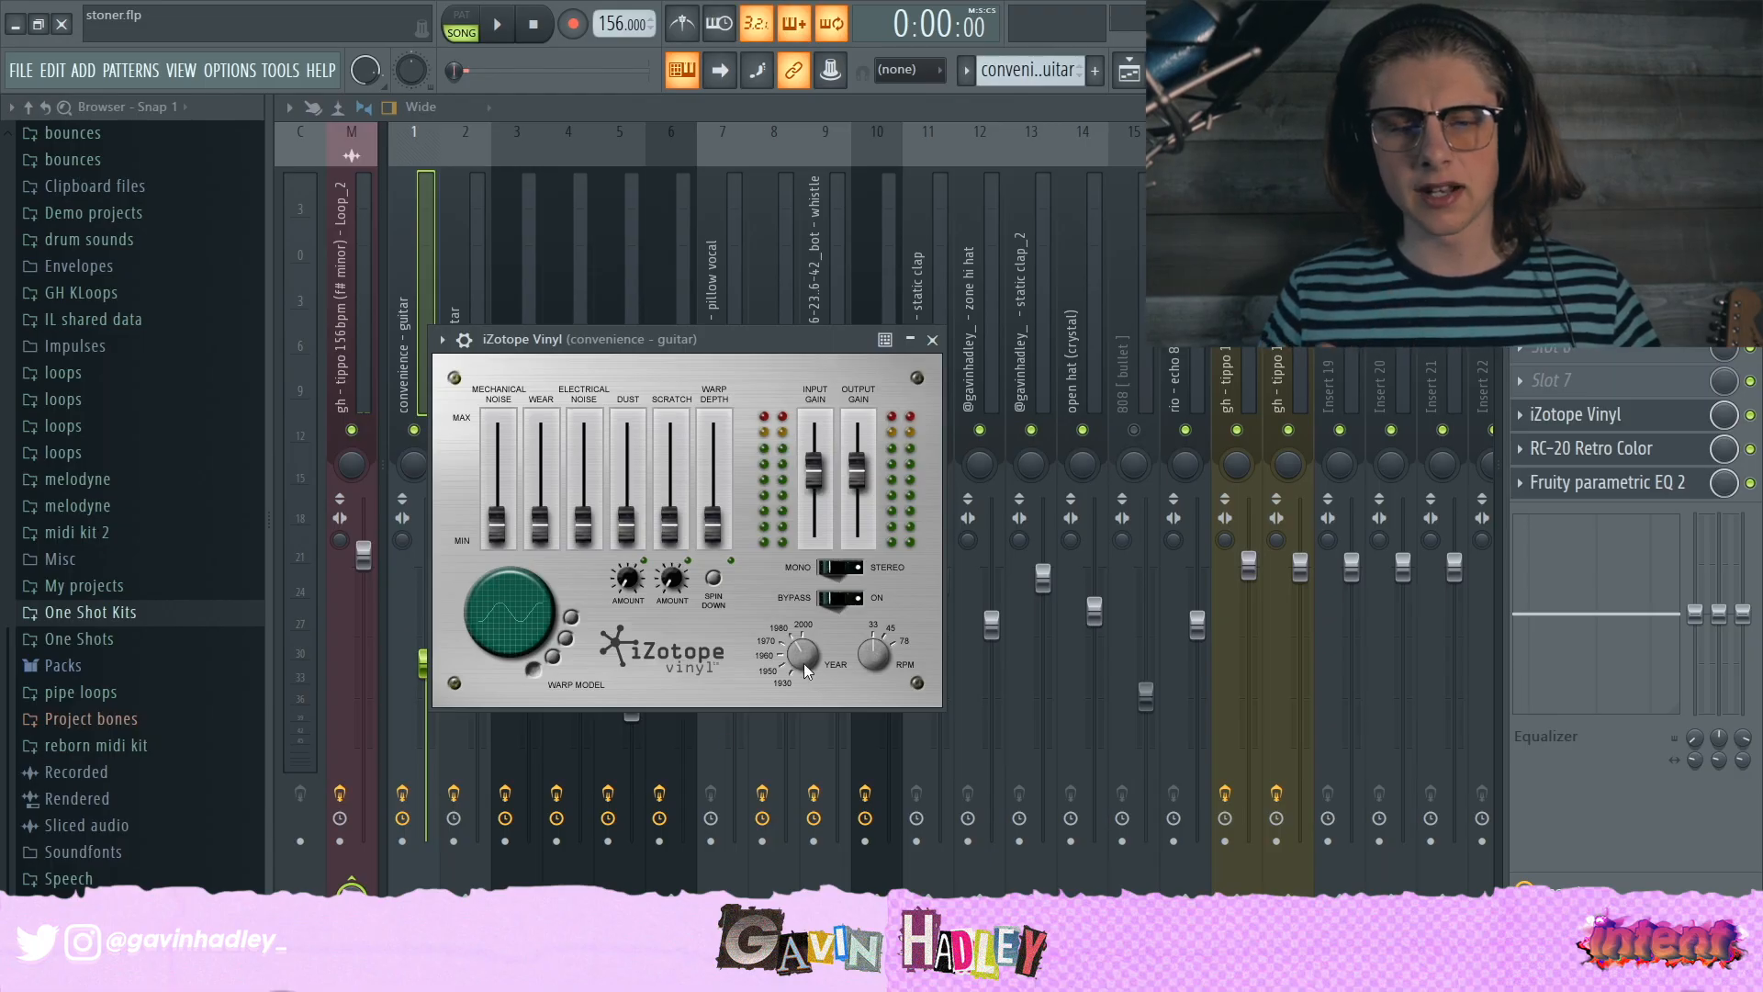
{"action": "left_click", "coordinate": [411, 287]}
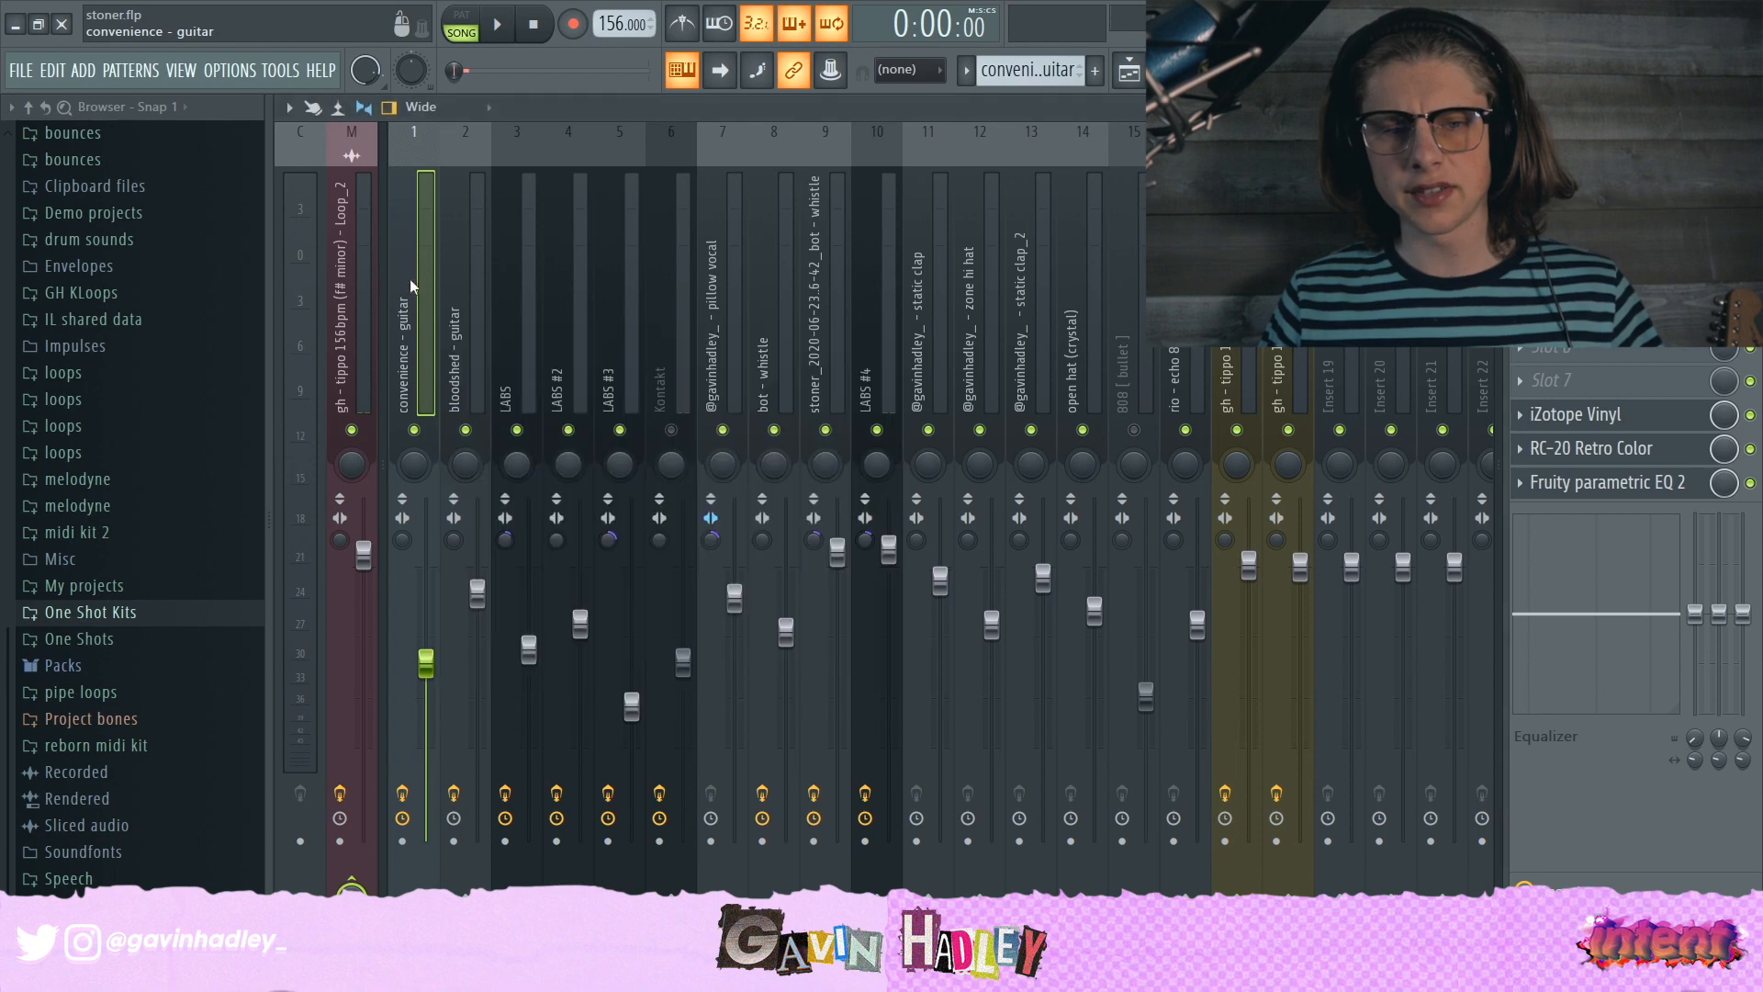
Step: Return to the playlist for the LABS pattern, and play it with the LABS mixer track selected
{"action": "left_click", "coordinate": [1129, 71]}
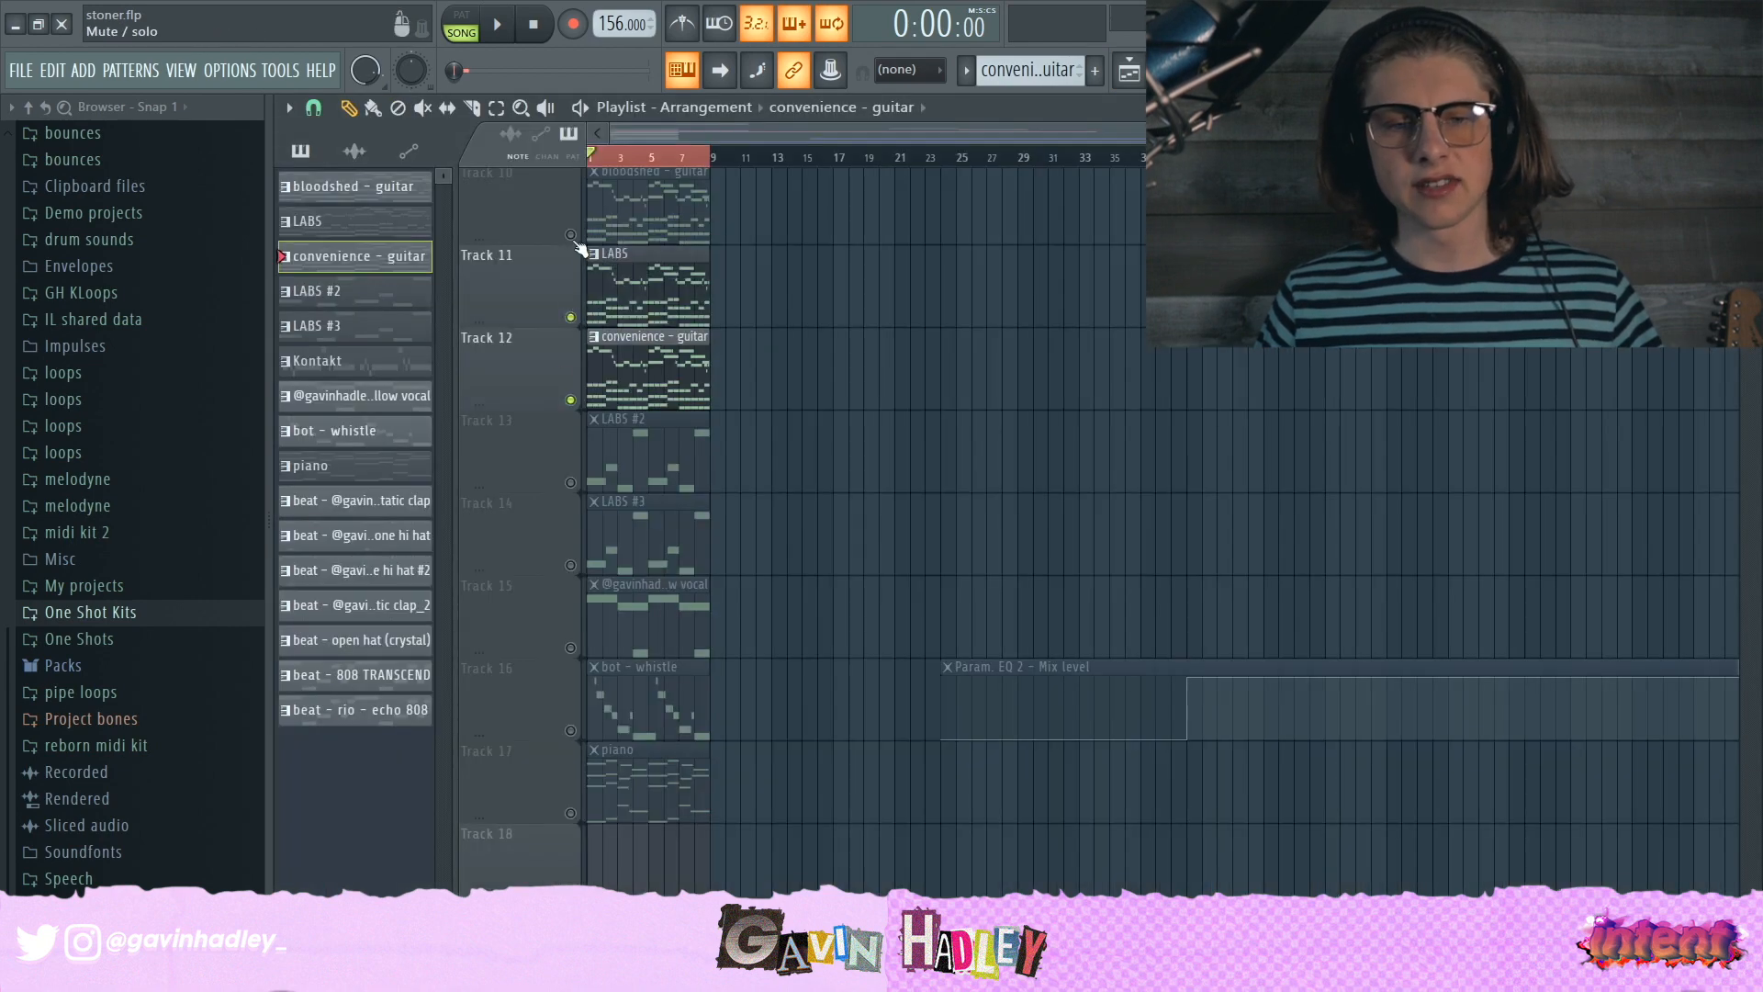
{"action": "left_click", "coordinate": [1204, 71]}
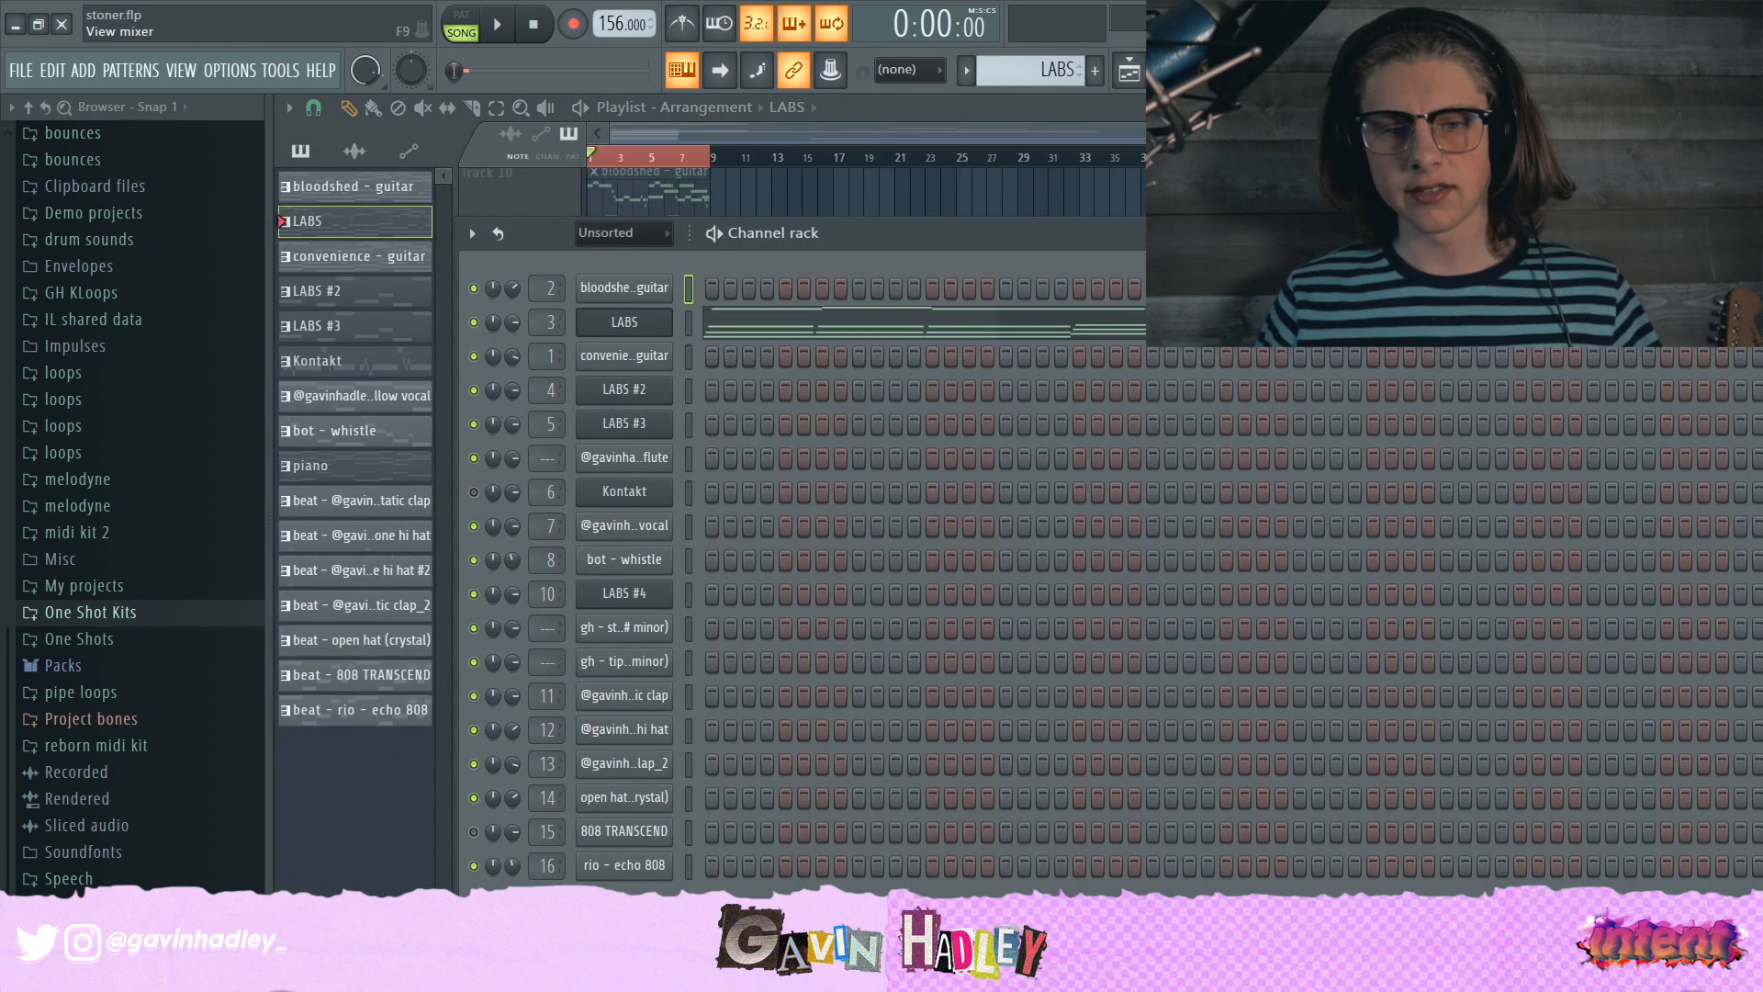
{"action": "left_click", "coordinate": [1241, 72]}
{"action": "key", "text": "space"}
{"action": "left_click", "coordinate": [505, 339]}
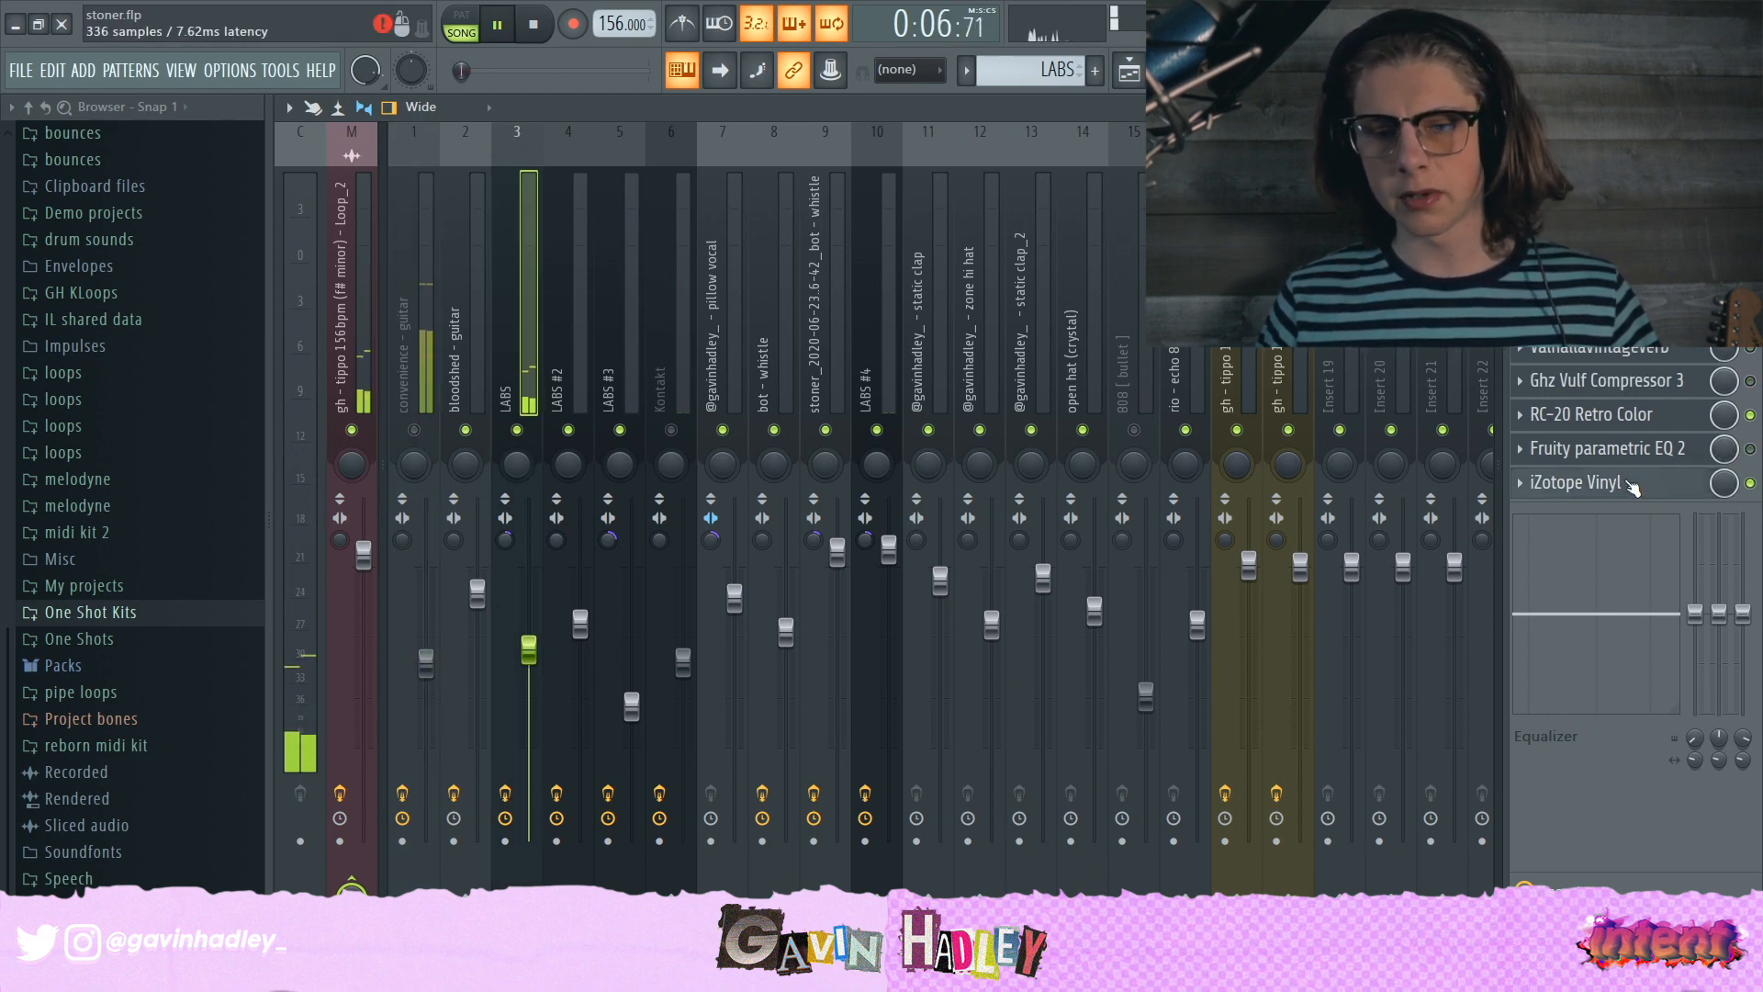
Step: Examine the iZotope Vinyl and RC-20 Retro Color settings on the LABS mixer track, and close the effect window
{"action": "left_click", "coordinate": [1545, 484]}
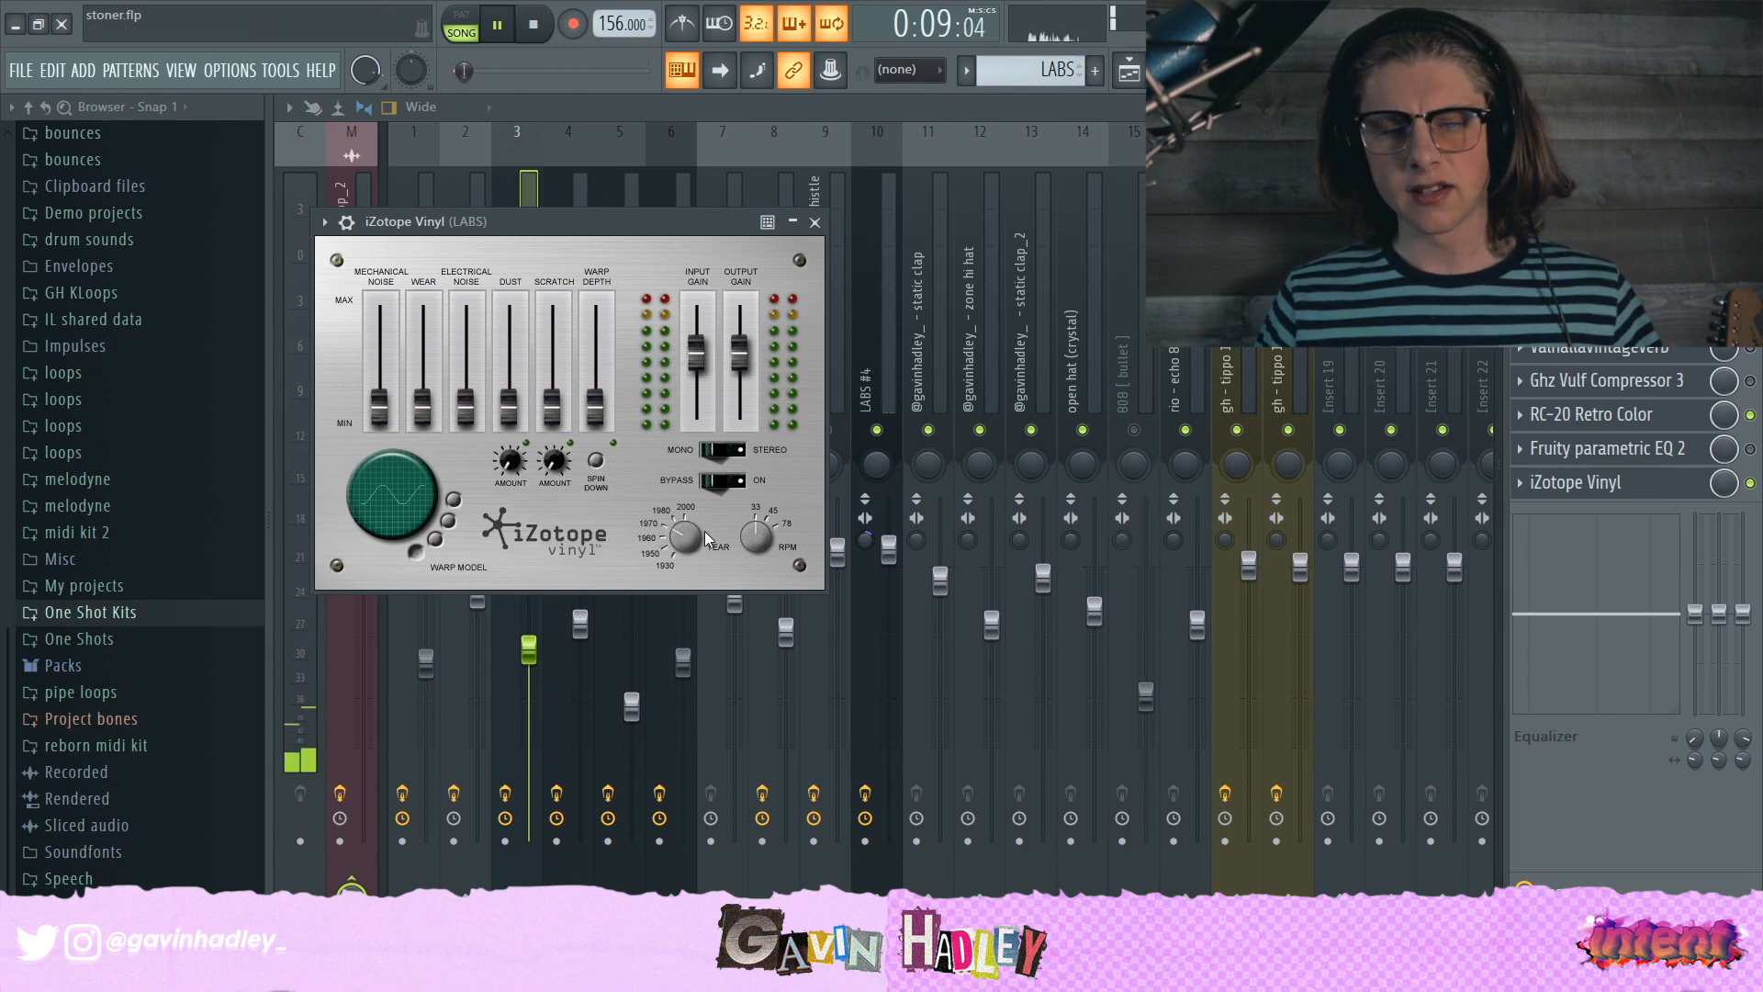
{"action": "left_click", "coordinate": [1574, 418]}
{"action": "key", "text": "space"}
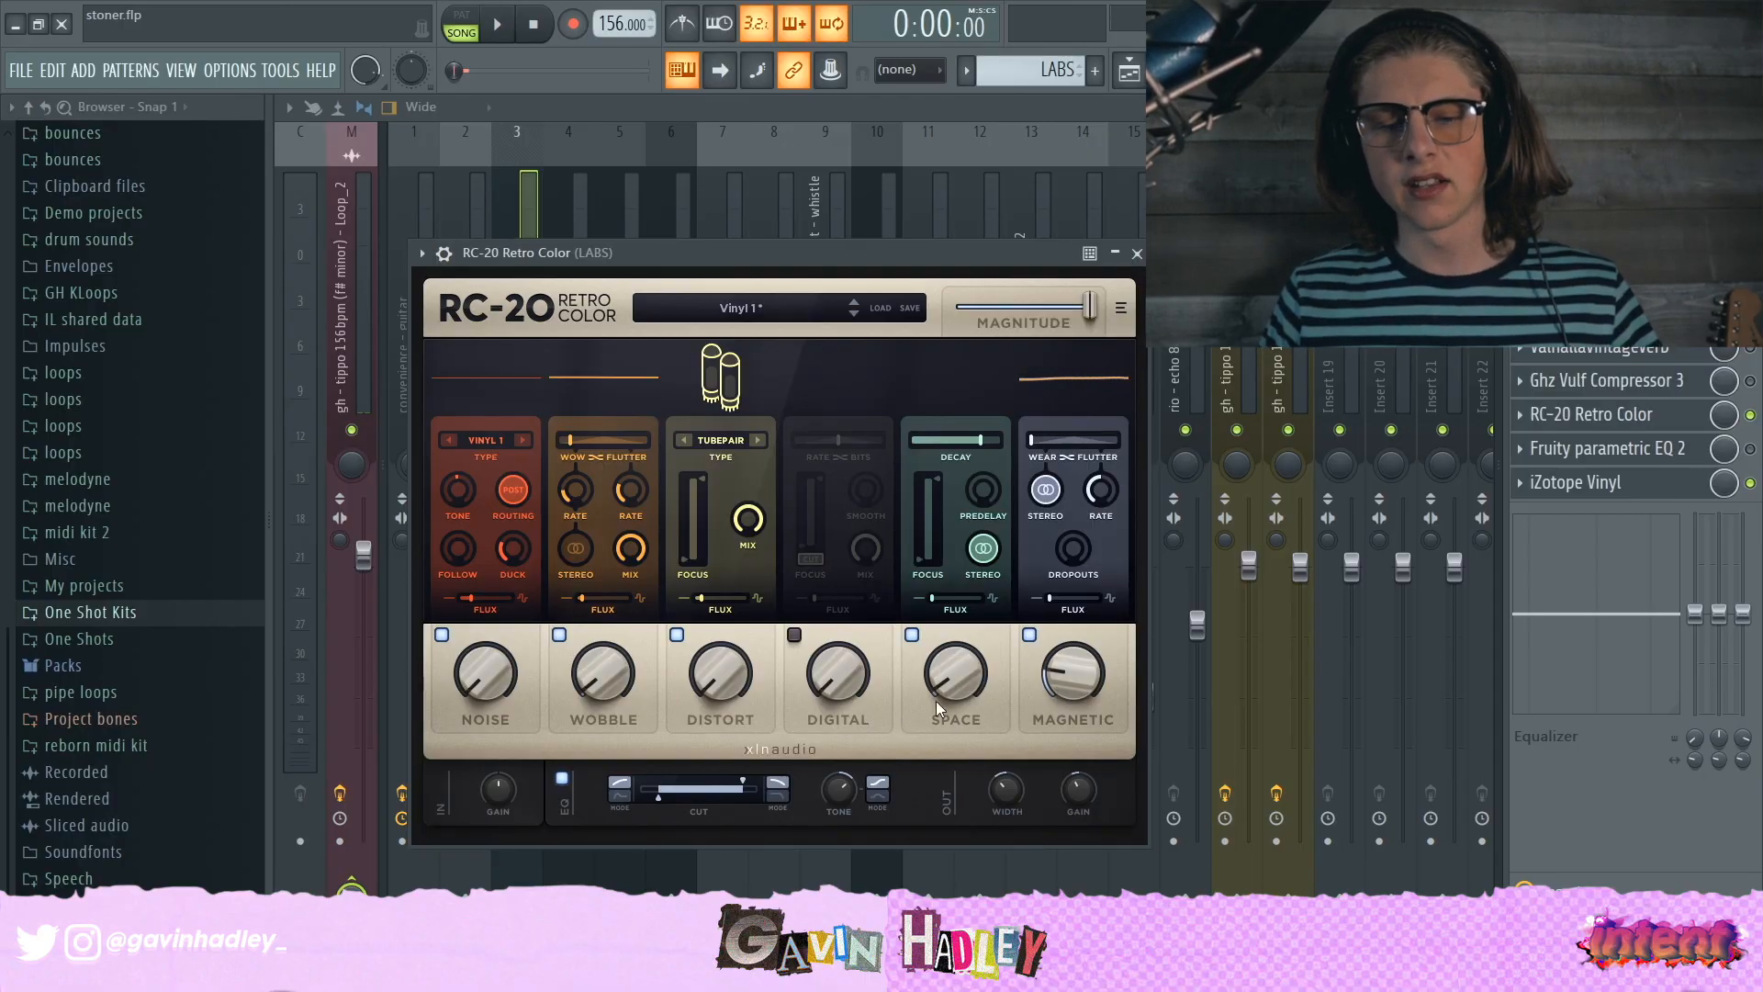
{"action": "left_click", "coordinate": [1137, 253]}
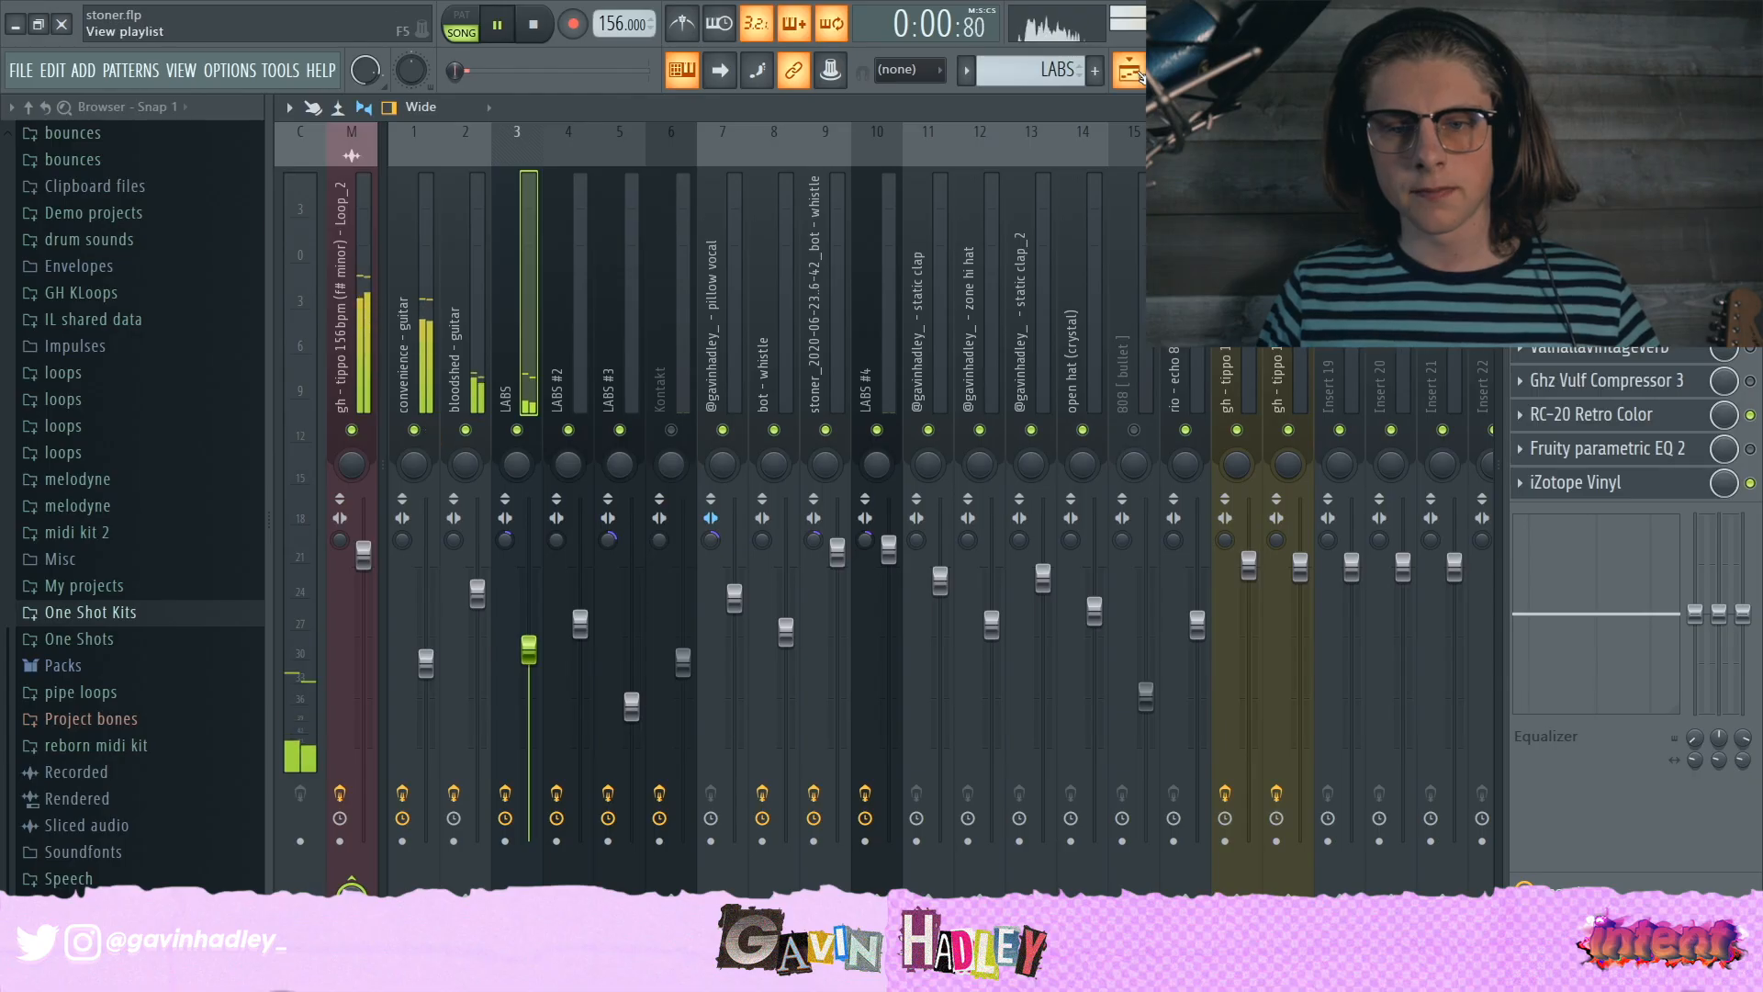
Step: Listen to the bloodshed - guitar, LABS and convenience - guitar layers together, checking them in the playlist and mixer
{"action": "left_click", "coordinate": [1131, 70]}
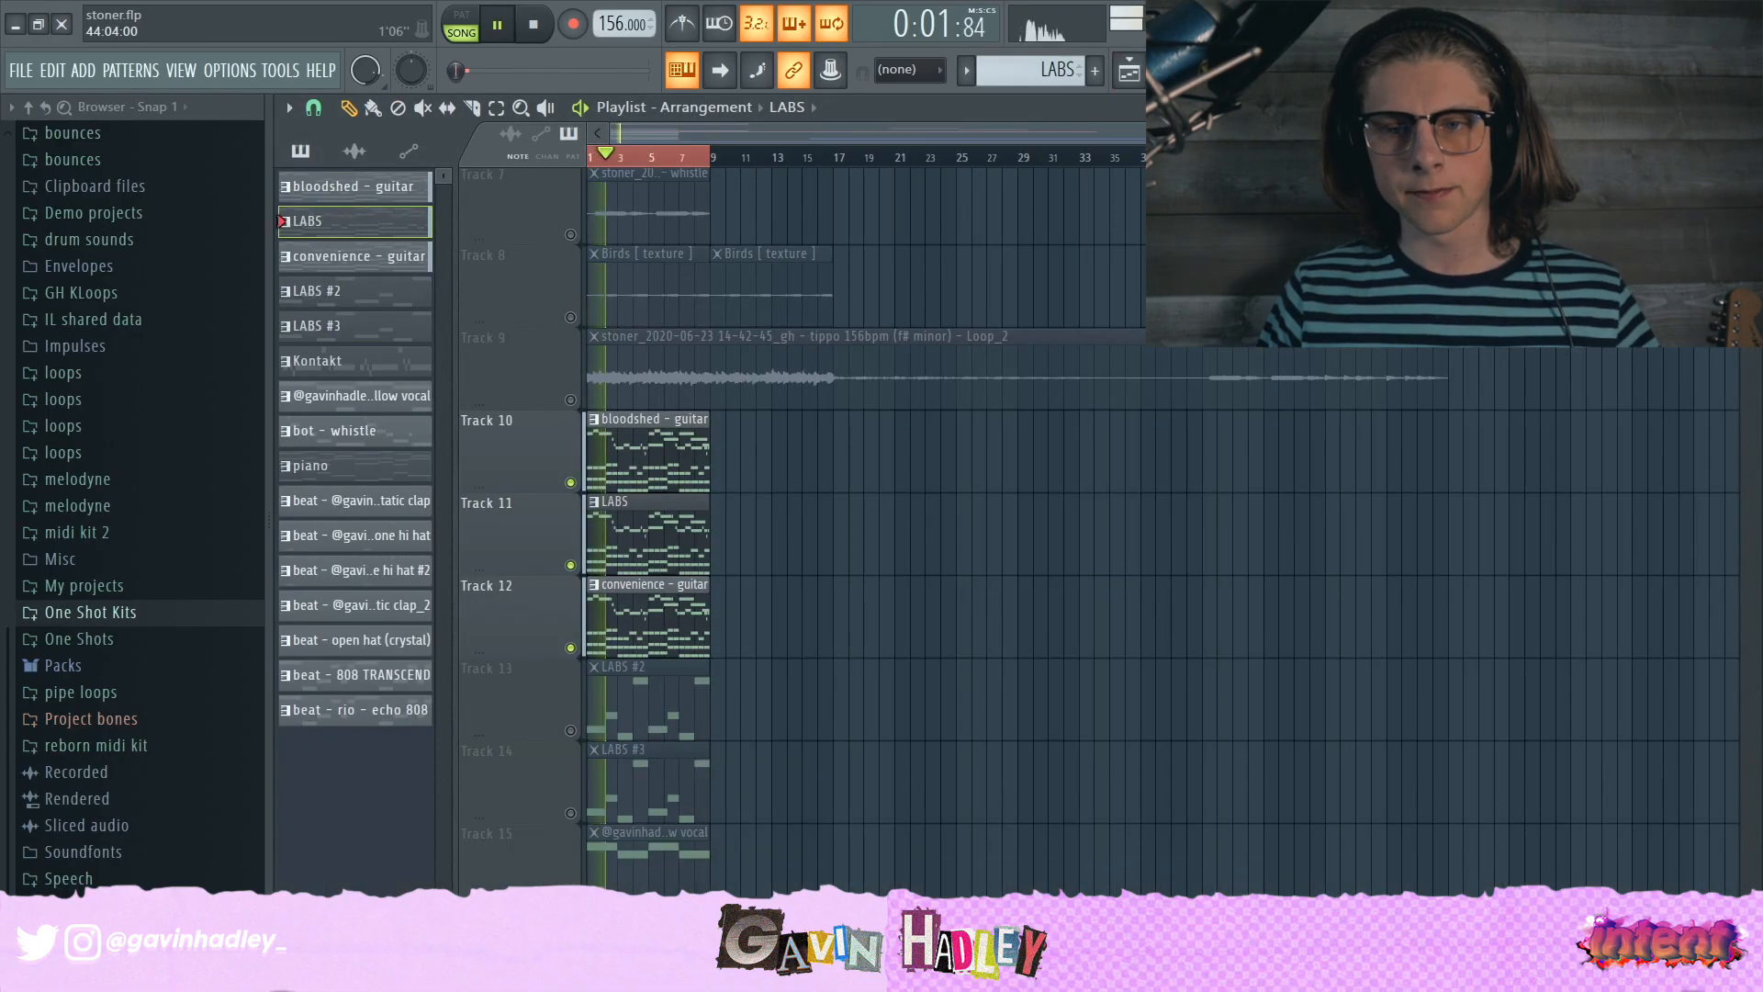
{"action": "left_click", "coordinate": [1130, 71]}
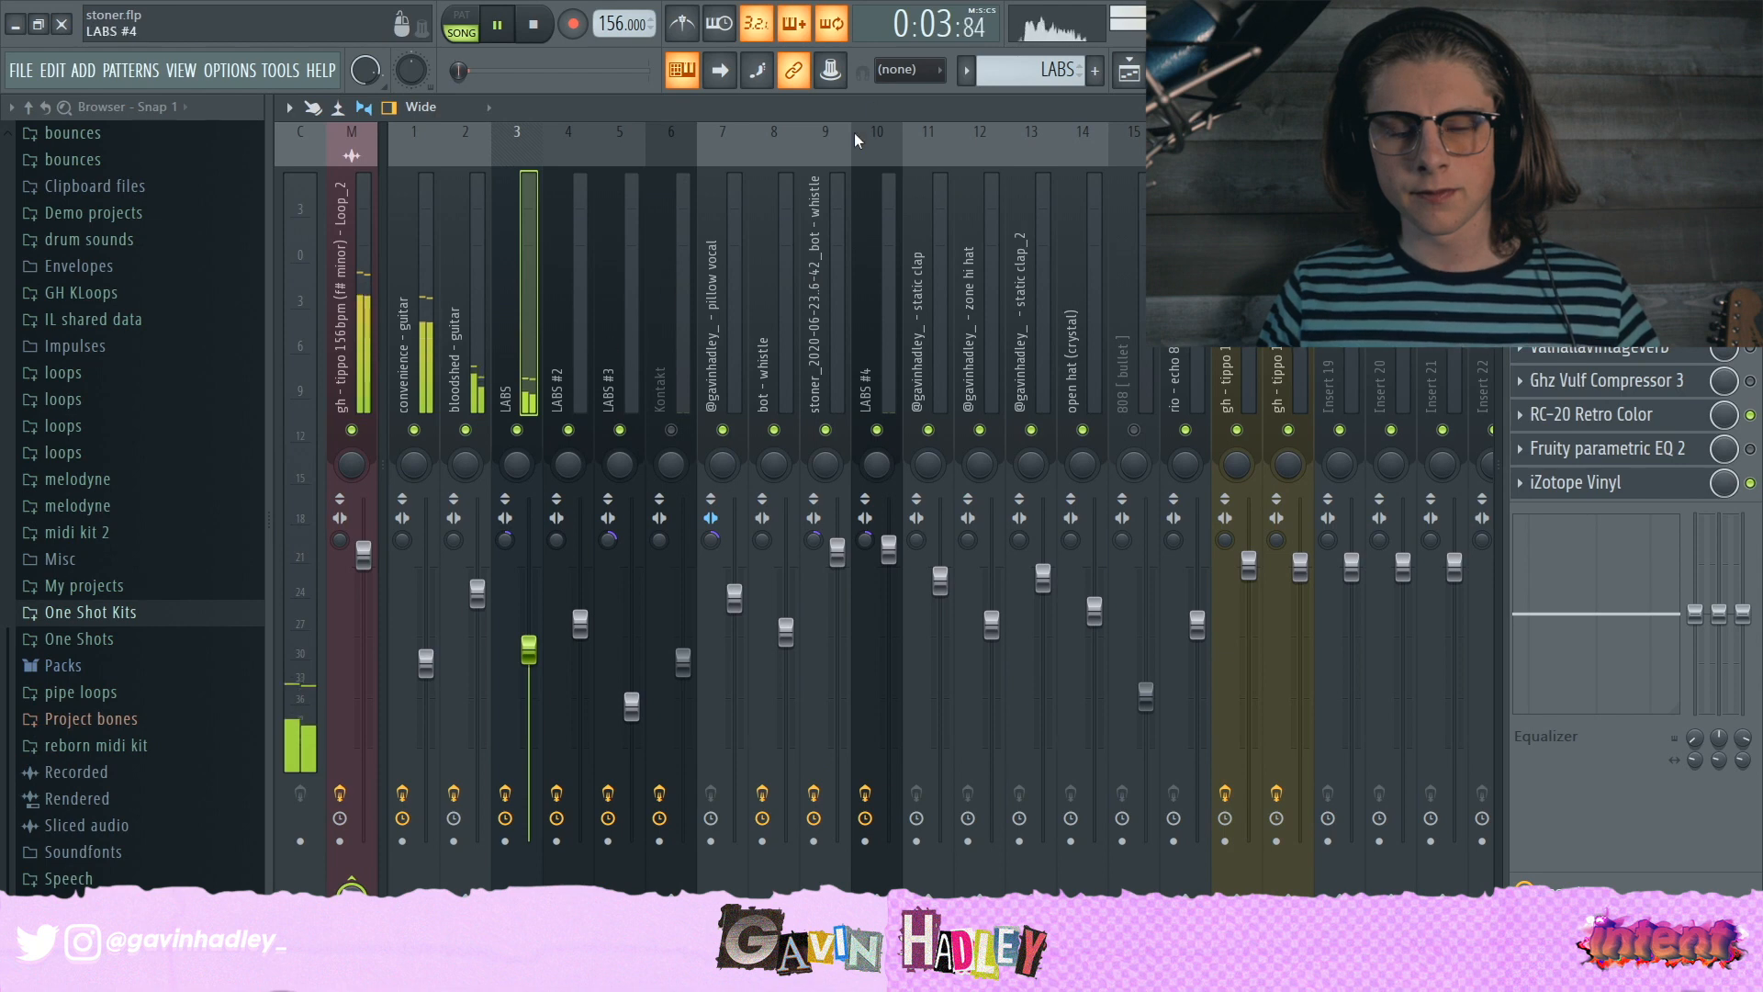
{"action": "key", "text": "space"}
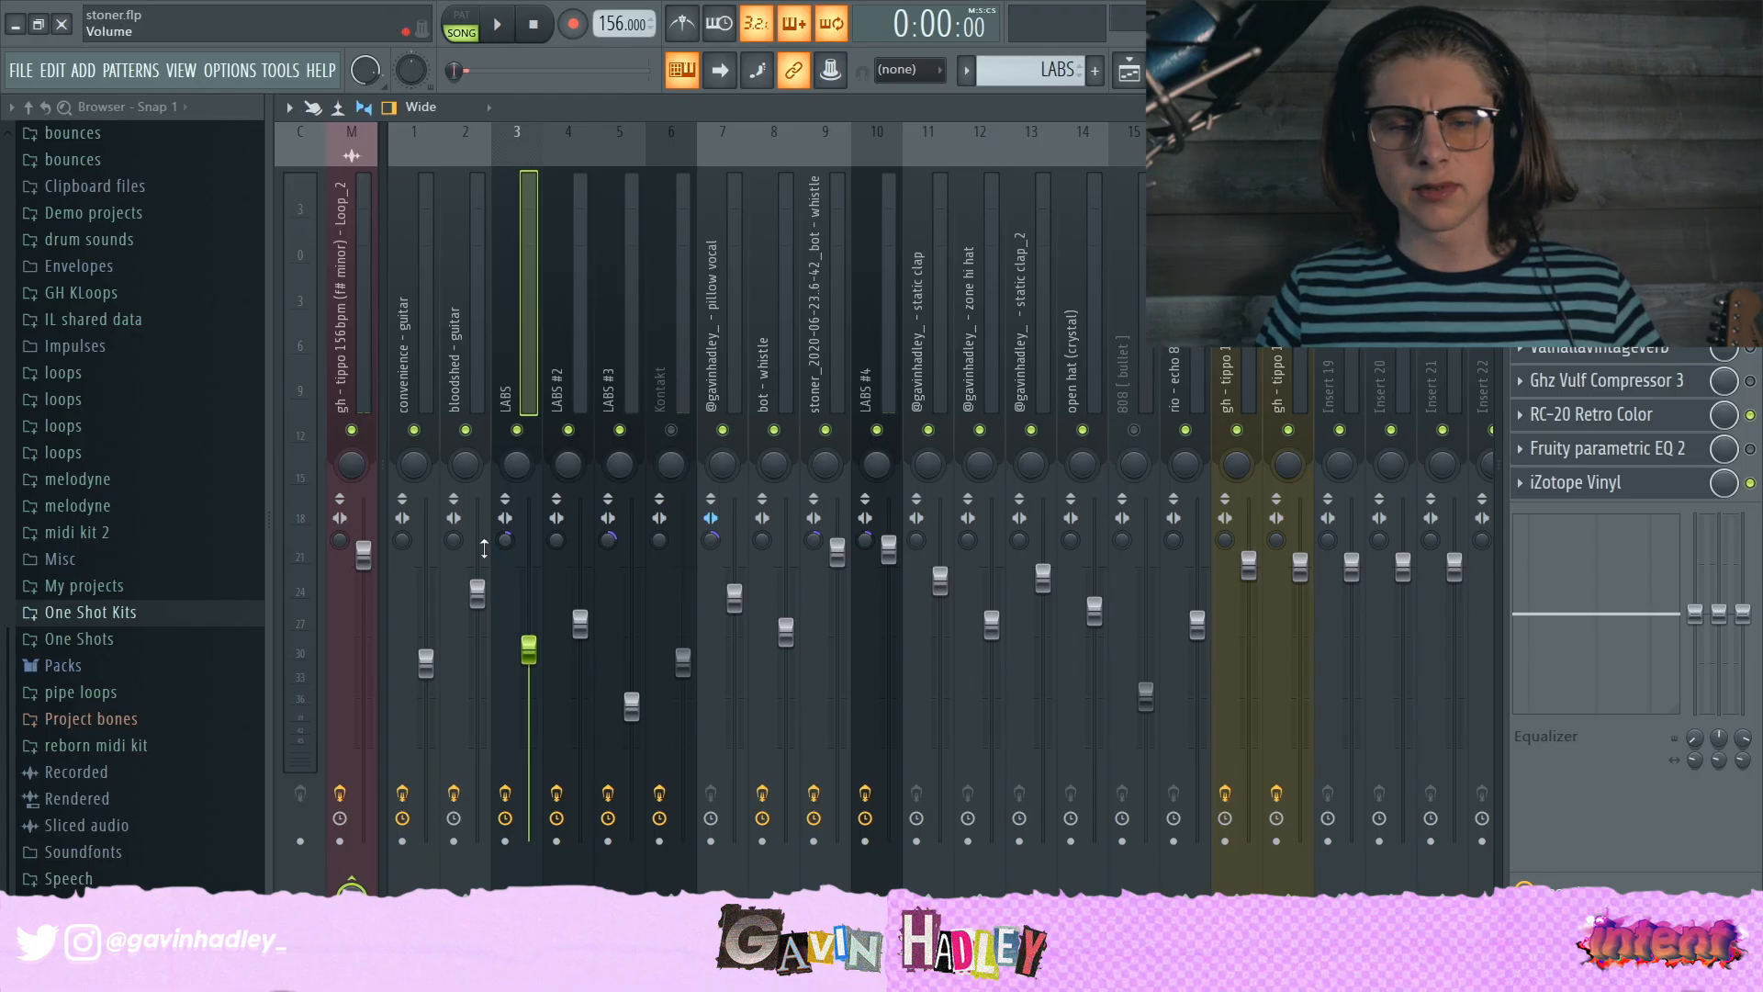
Step: Show the effects on the LABS #3 mixer track and return to the playlist
{"action": "key", "text": "space"}
{"action": "left_click", "coordinate": [613, 393]}
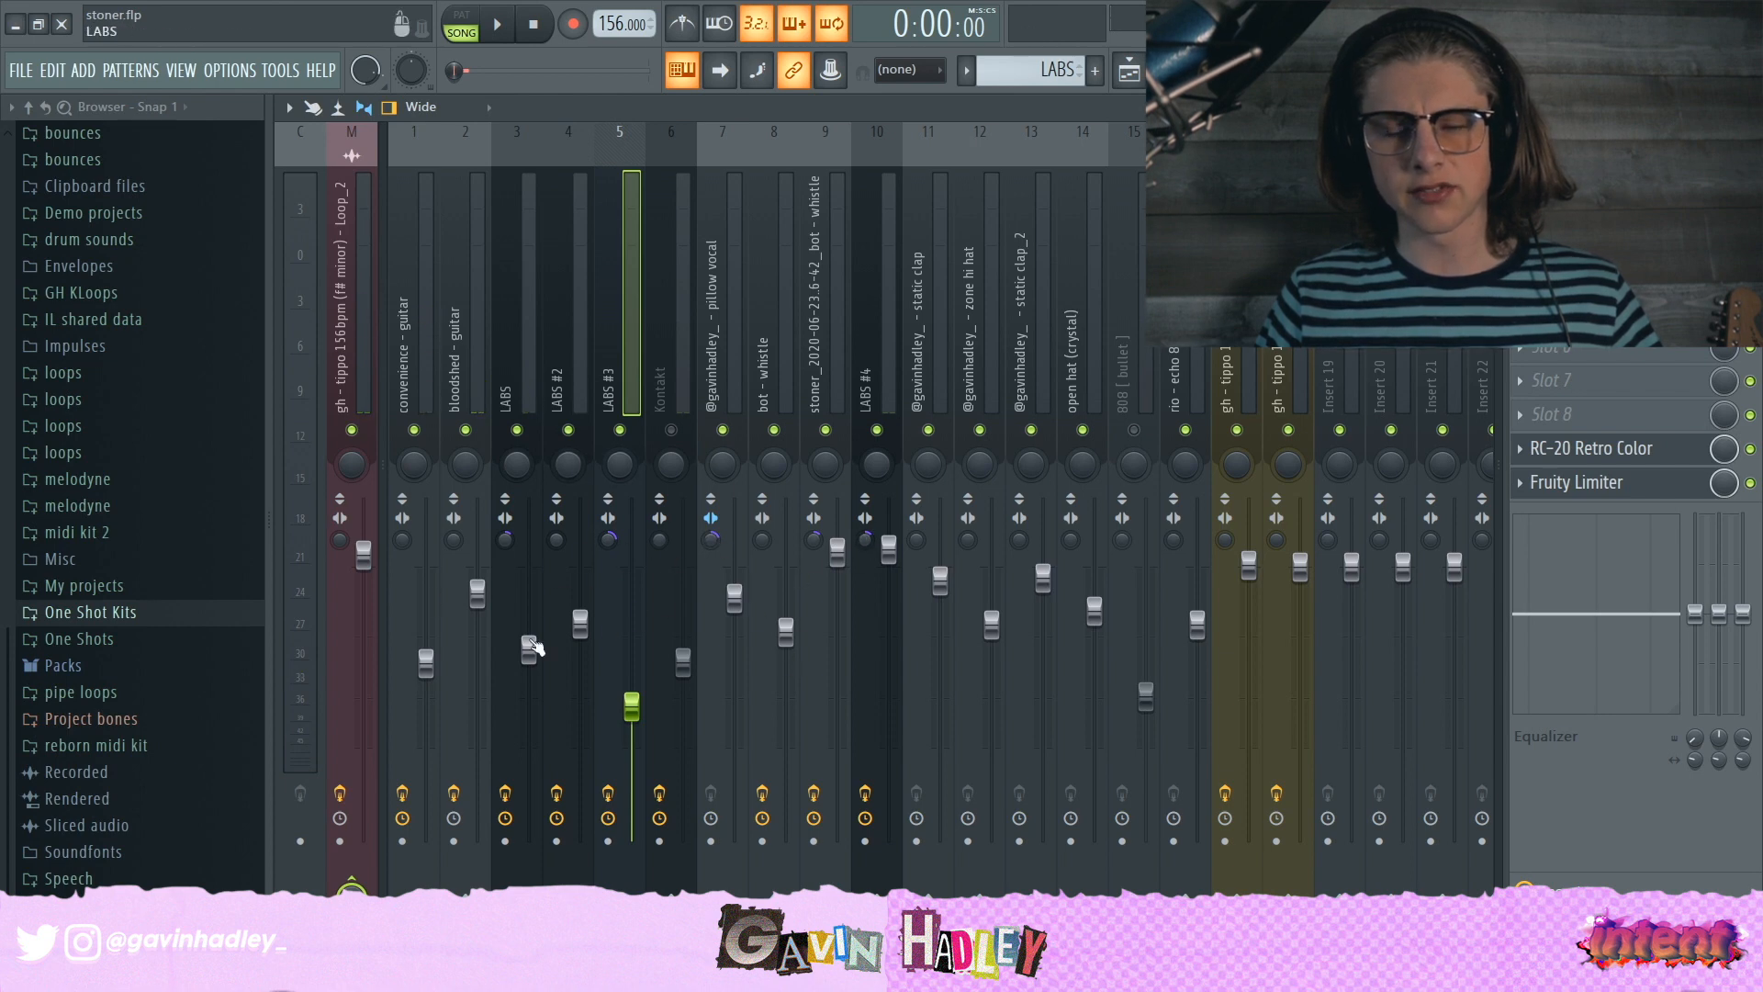
{"action": "left_click", "coordinate": [1131, 71]}
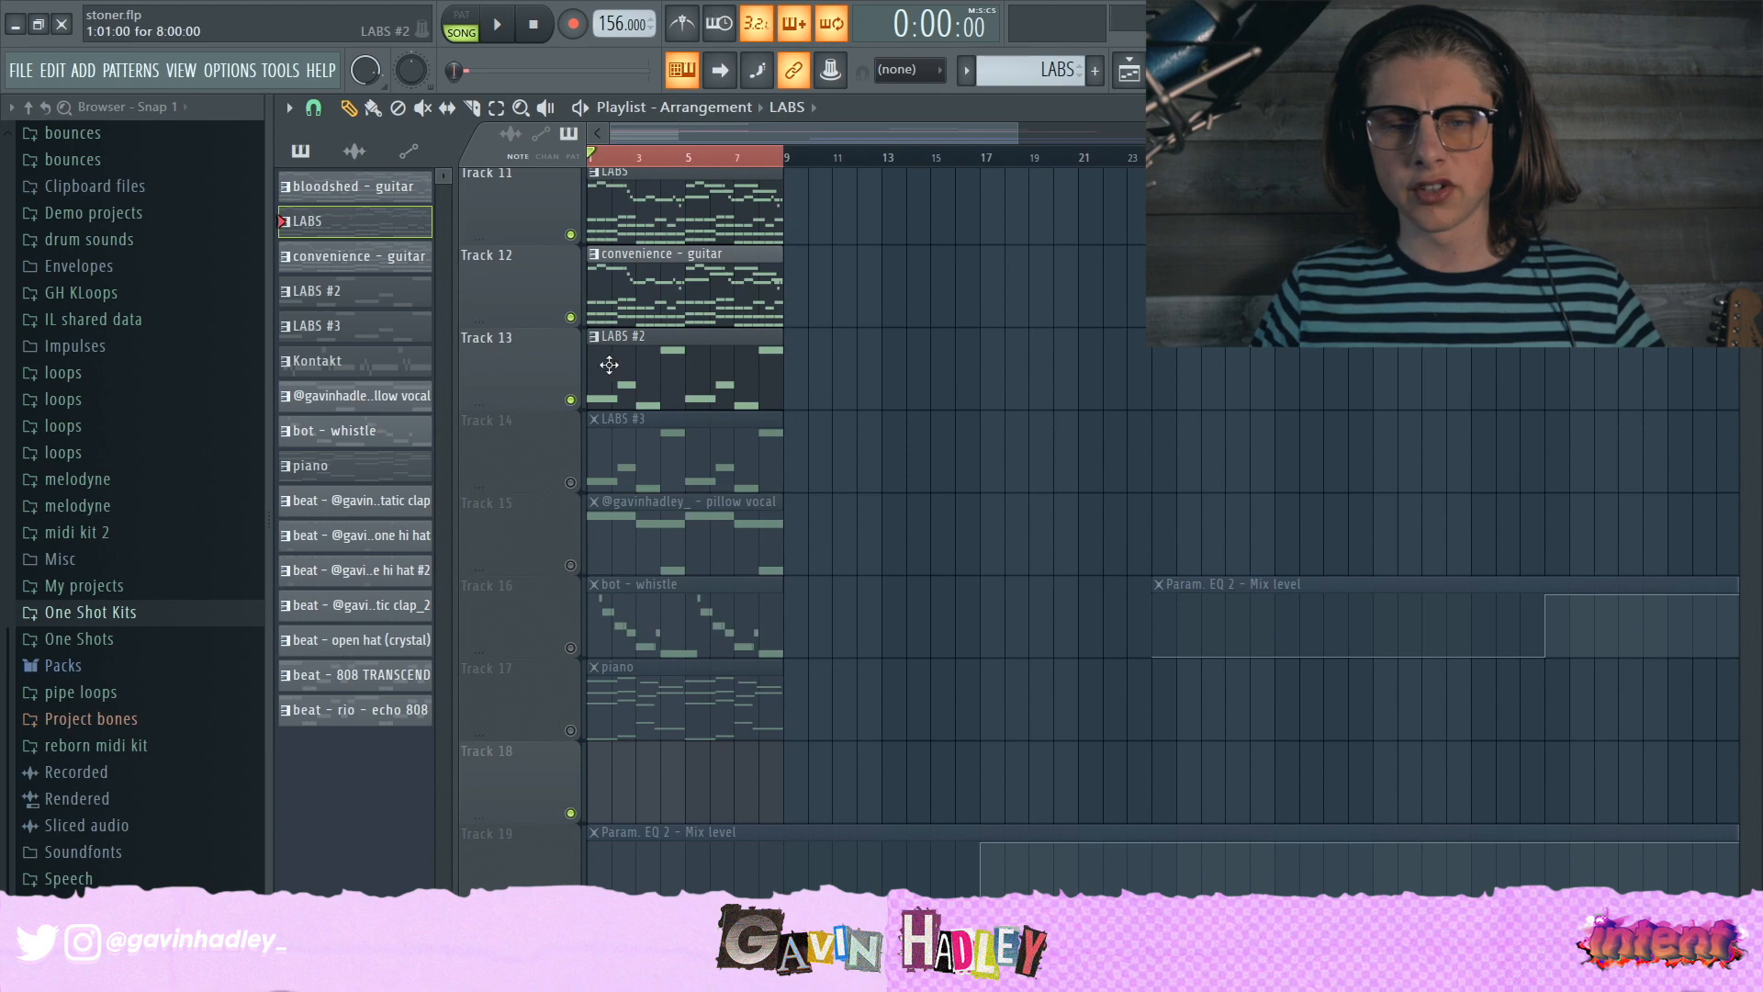
Step: Open the LABS #2 pattern in the piano roll and look over its notes and instrument
{"action": "double_click", "coordinate": [609, 364]}
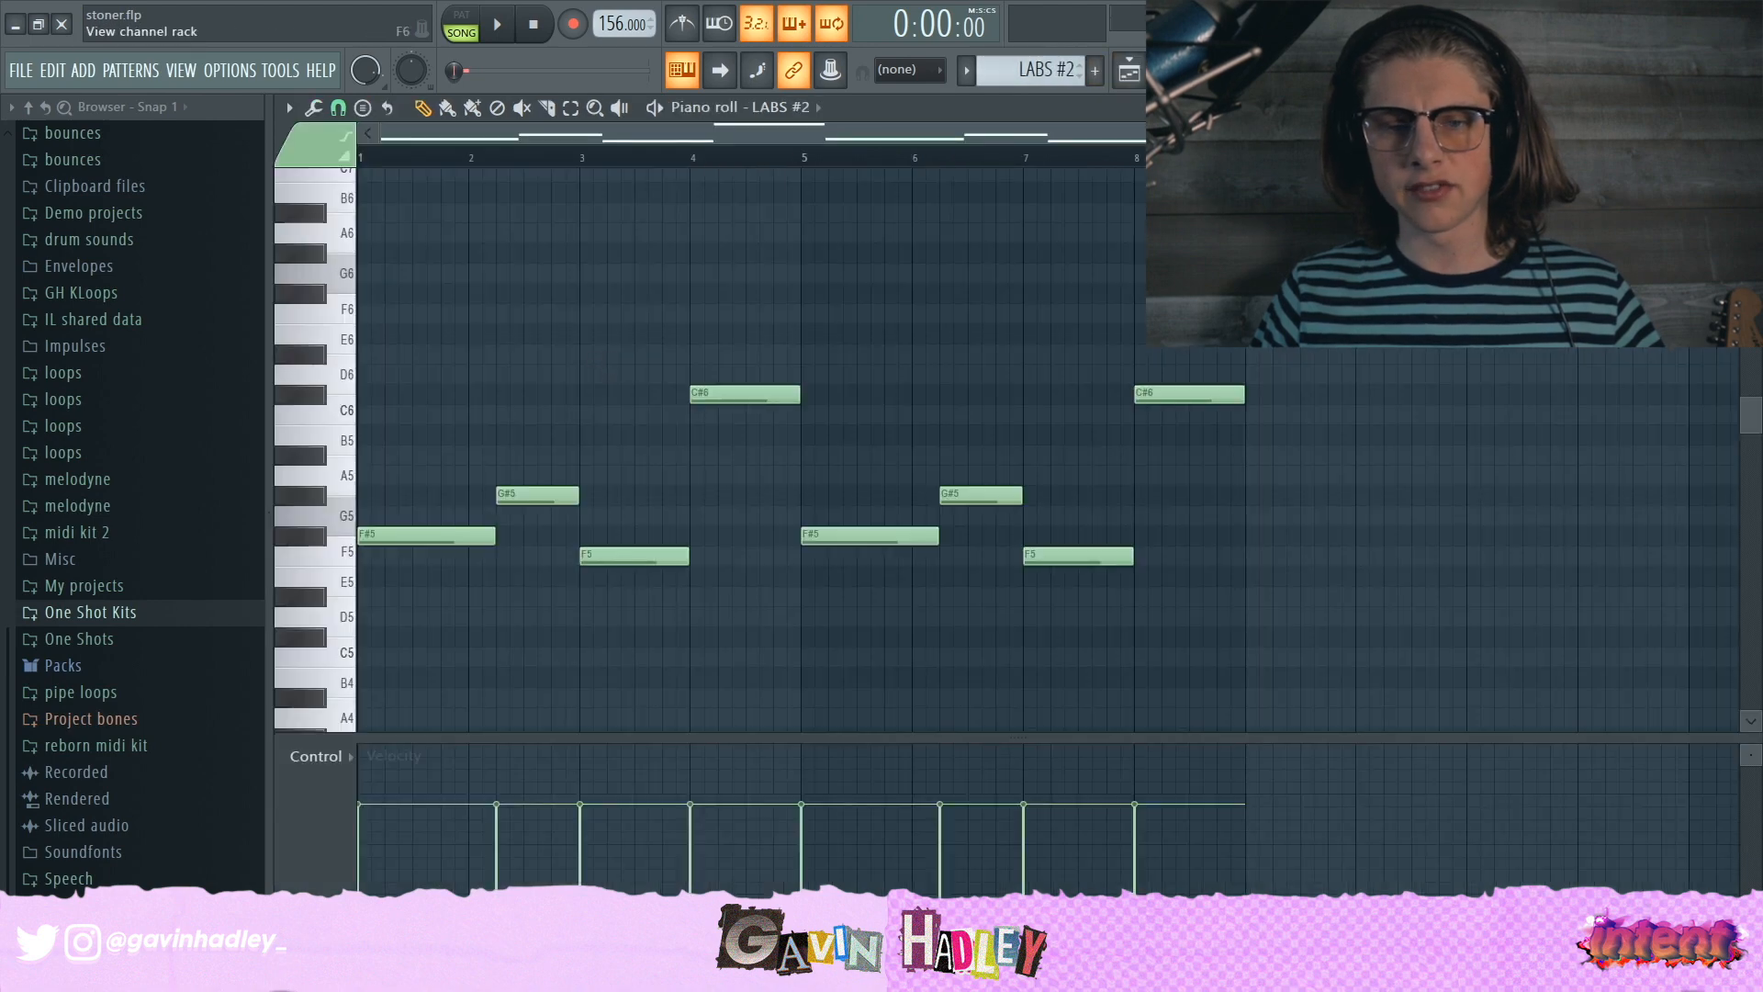
{"action": "key", "text": "F6"}
{"action": "left_click", "coordinate": [613, 393]}
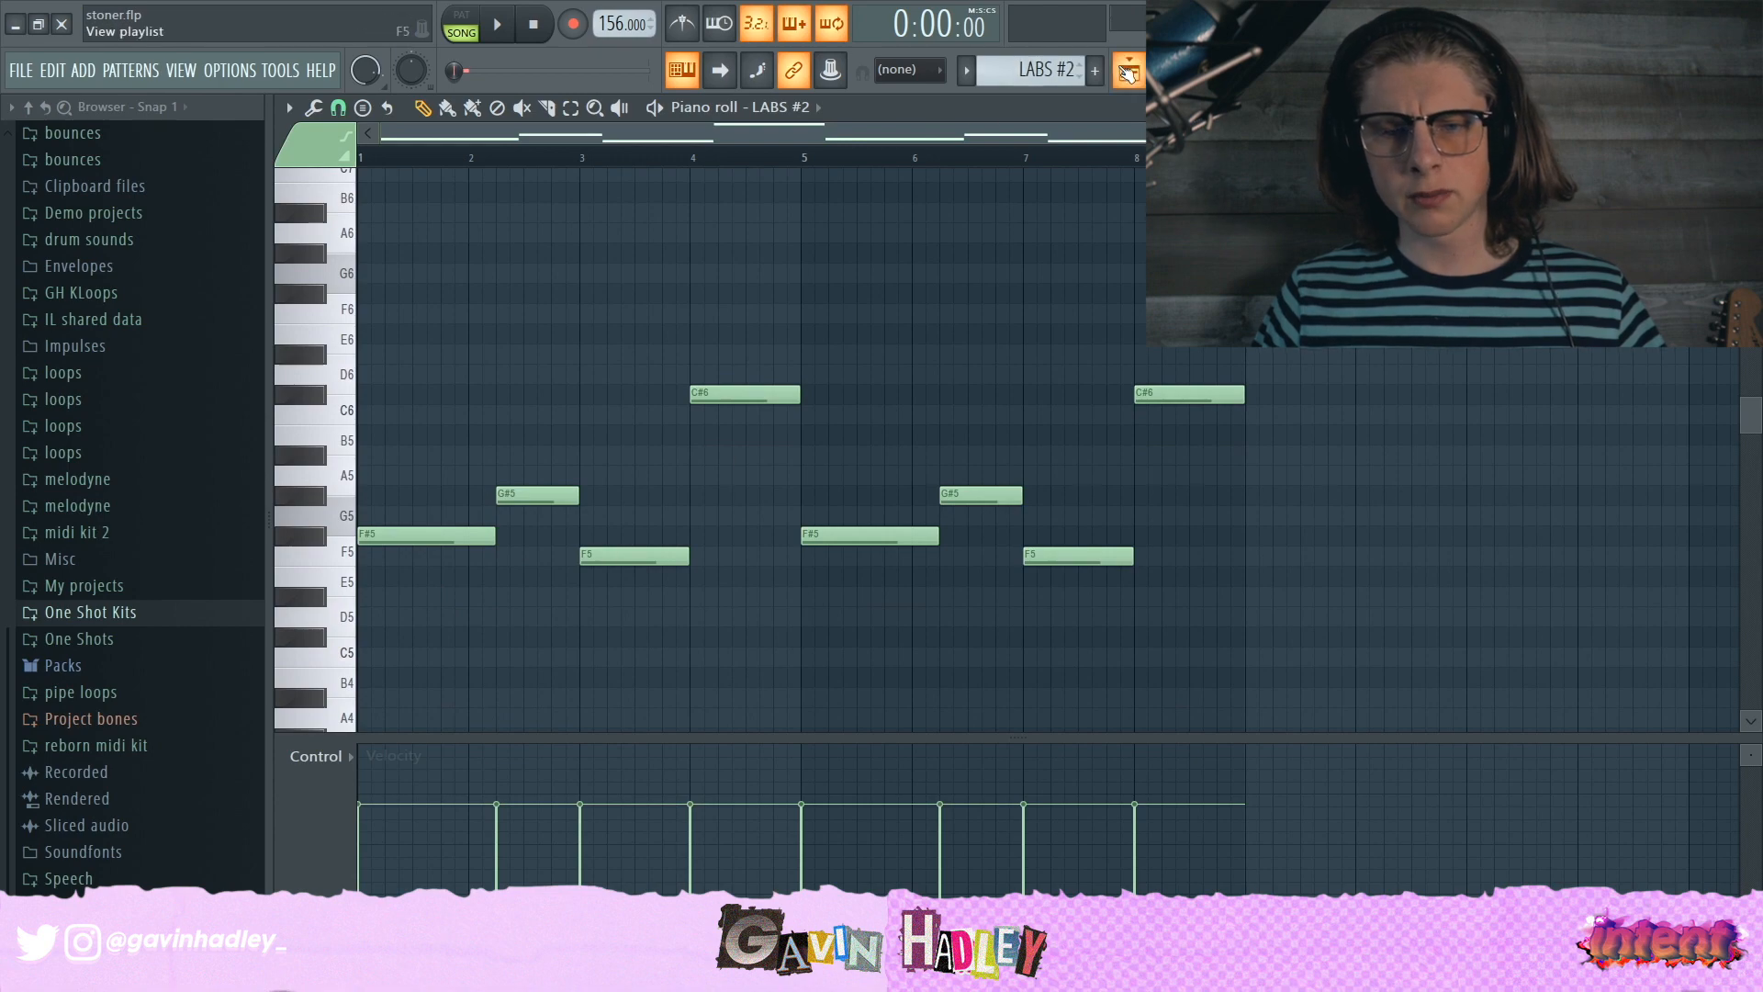
{"action": "scroll", "coordinate": [628, 482], "scroll_direction": "down", "scroll_amount": 2}
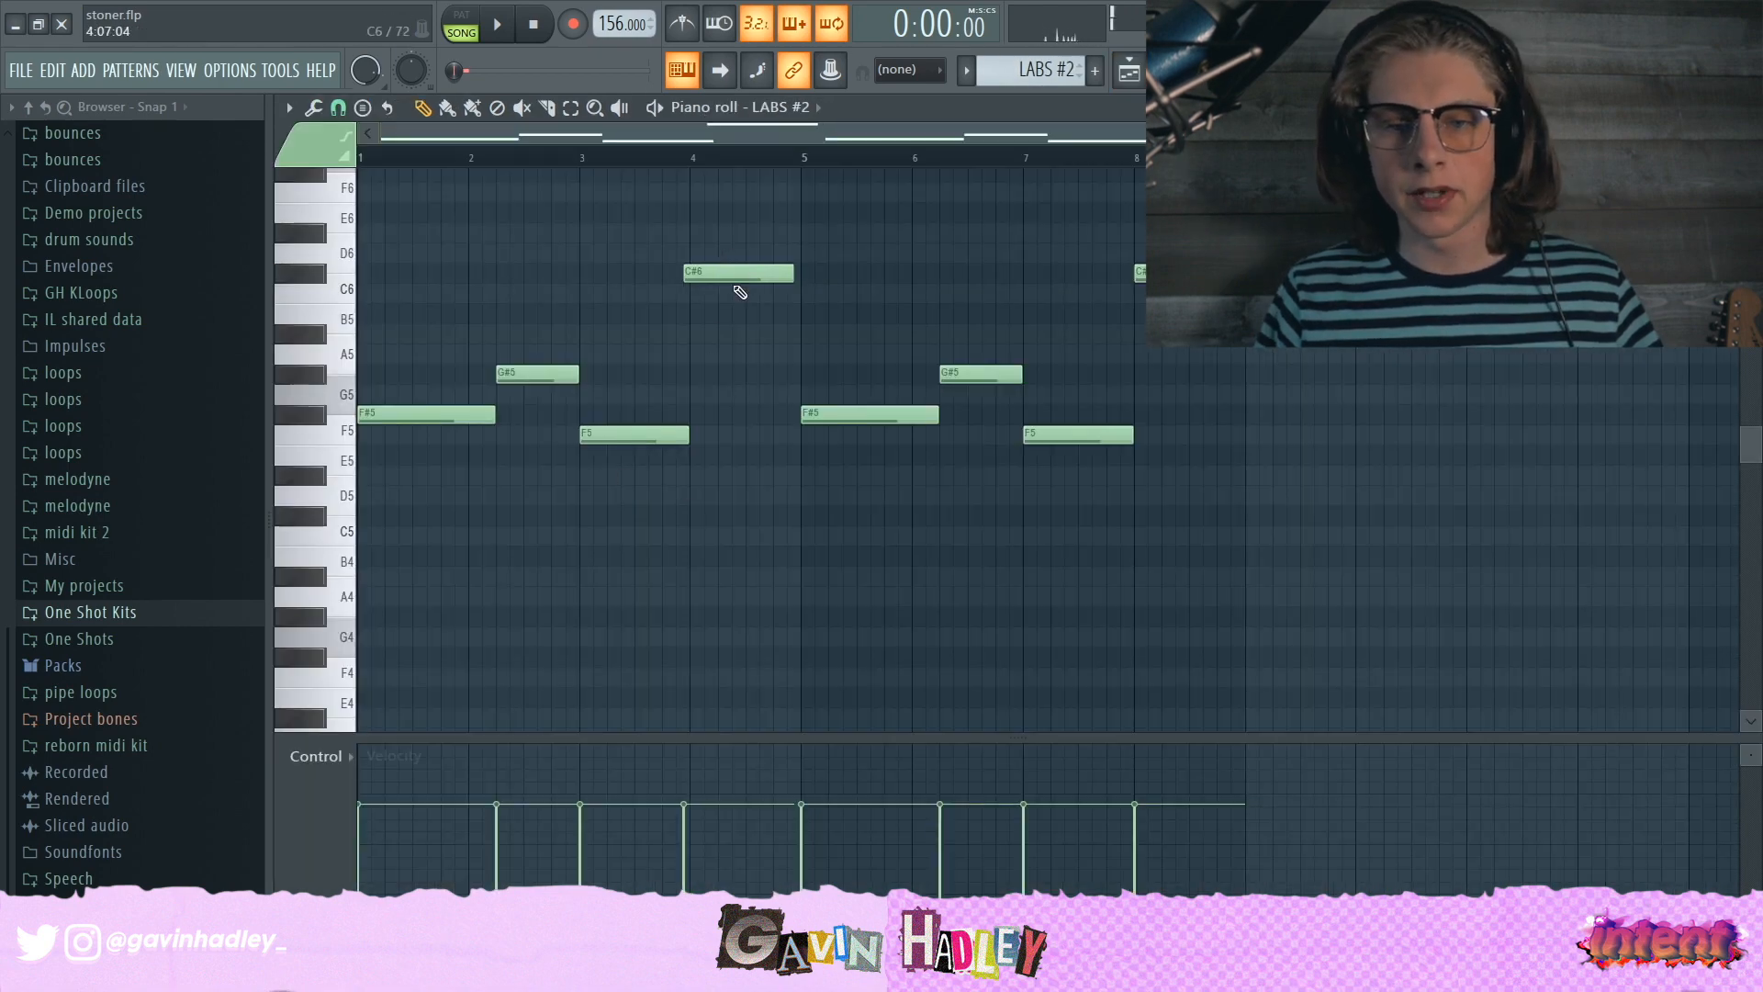
{"action": "scroll", "coordinate": [708, 396], "scroll_direction": "up", "scroll_amount": 1}
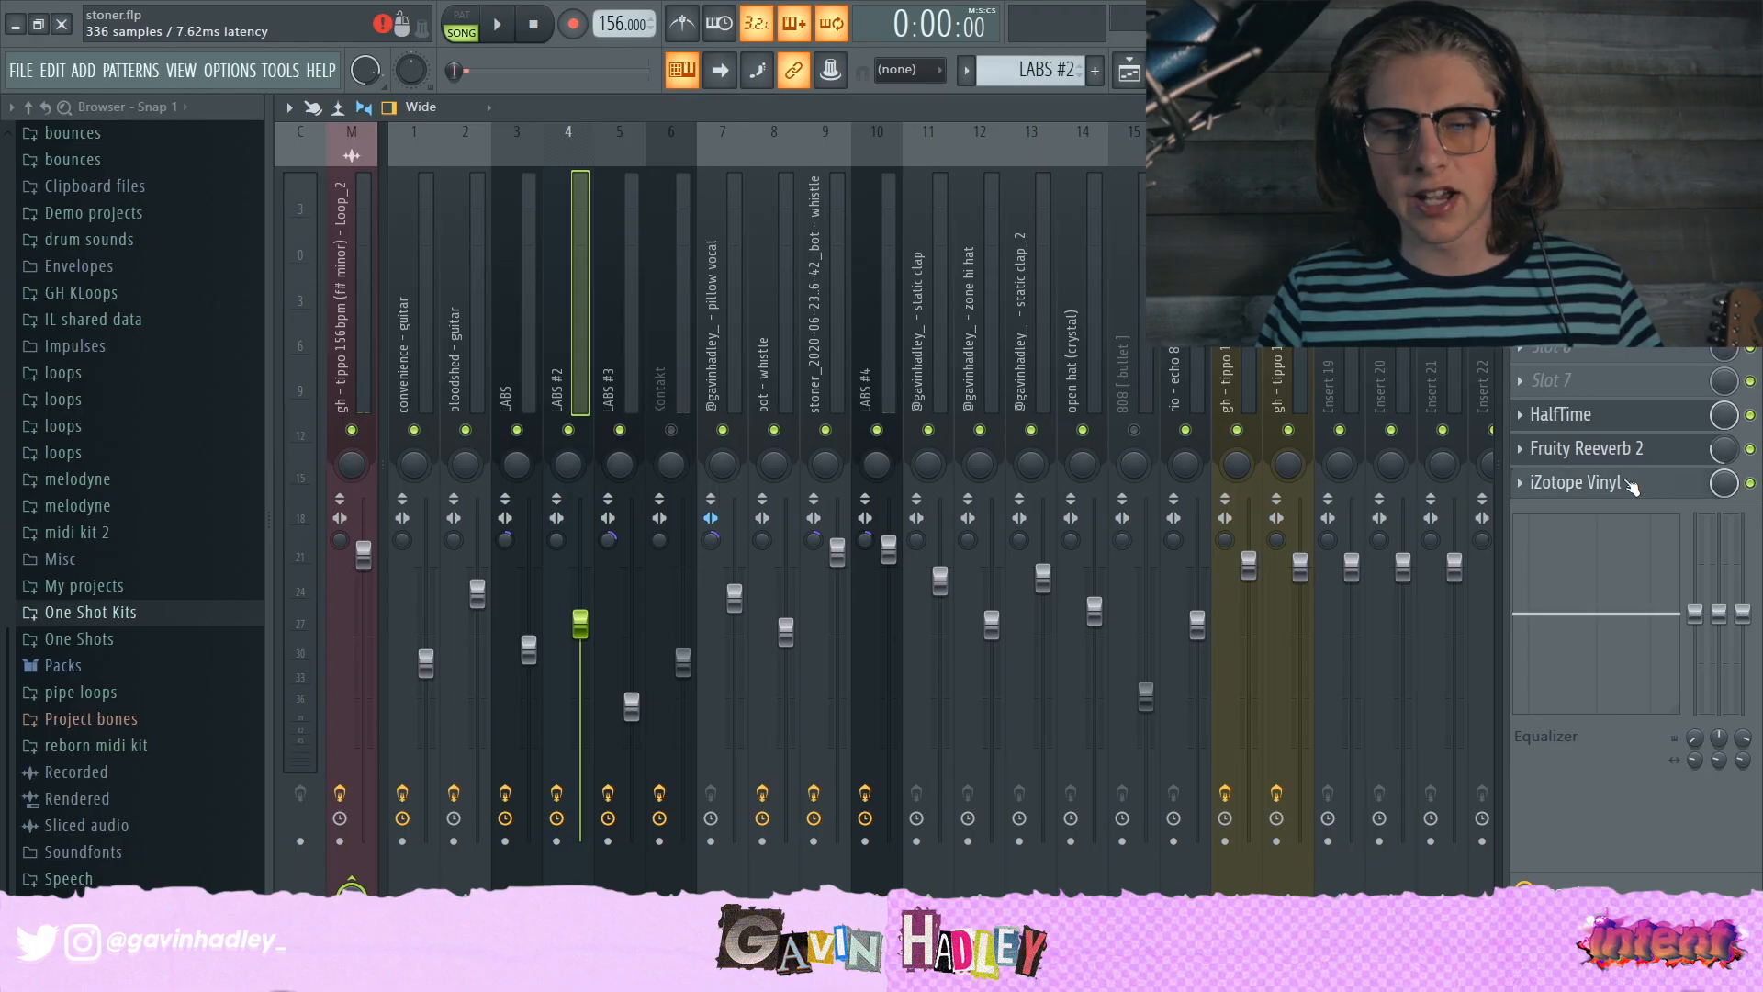
Step: Examine the iZotope Vinyl, Fruity Reeverb 2 and HalfTime effects on the LABS #2 mixer track, and listen to the layer alone
{"action": "left_click", "coordinate": [1631, 487]}
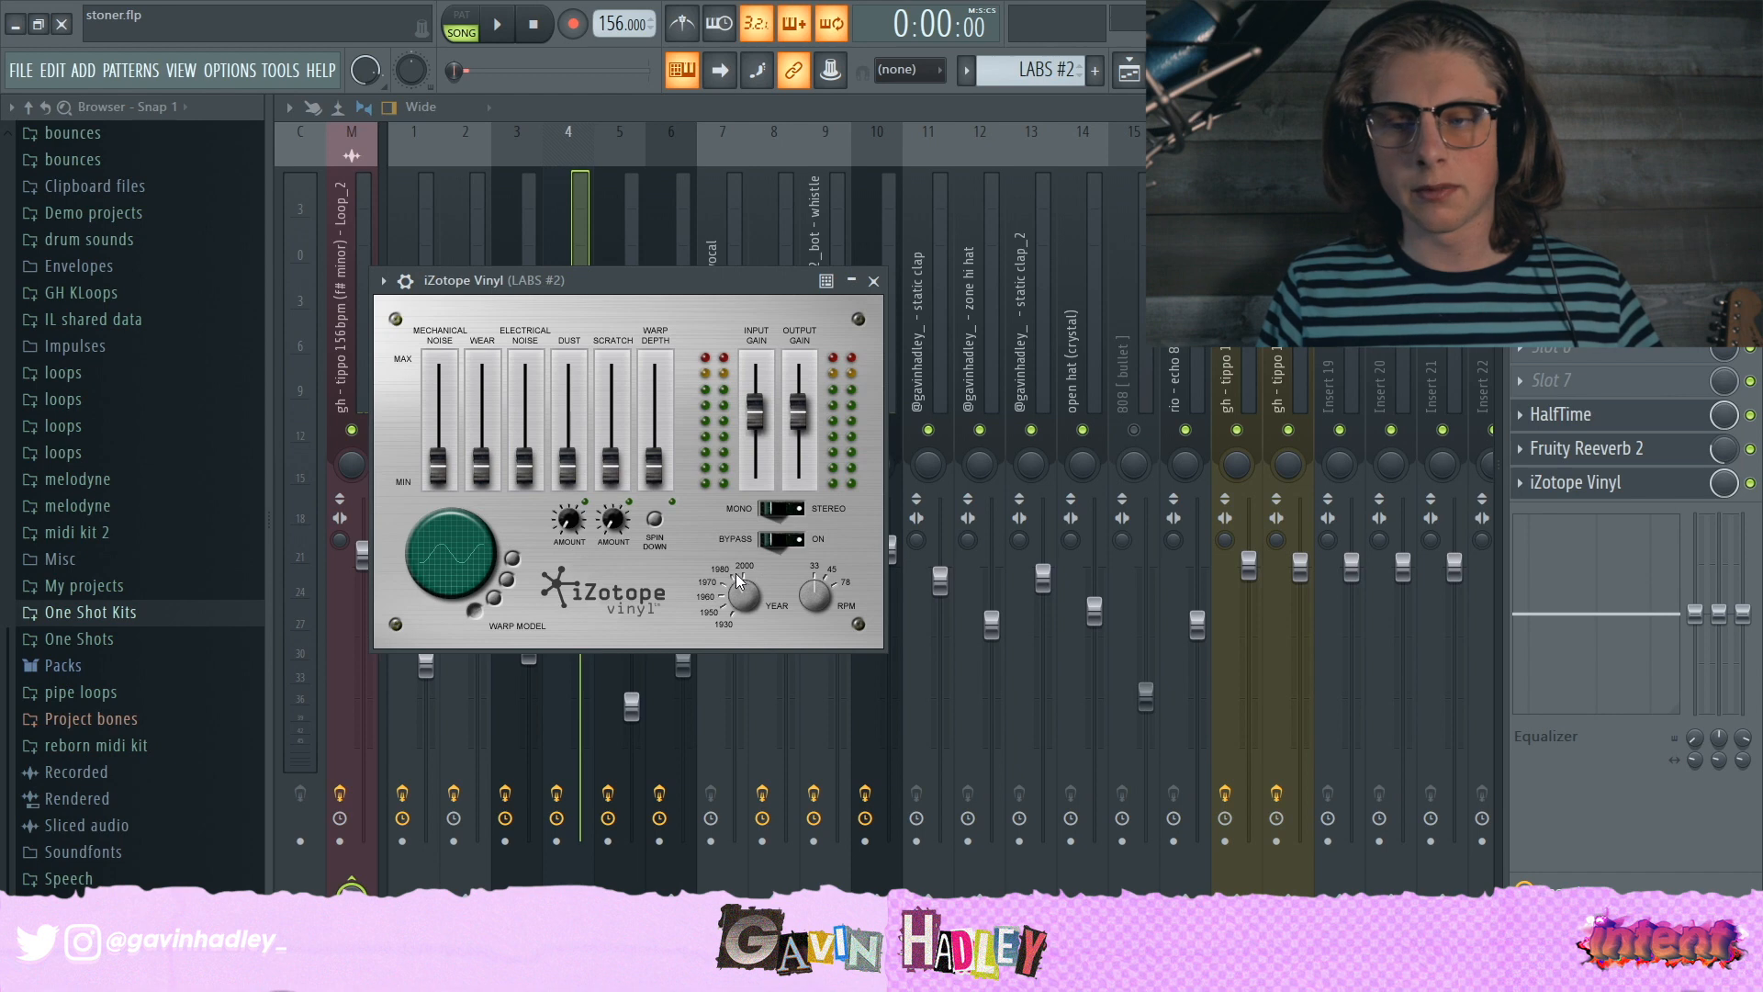
{"action": "left_click", "coordinate": [1592, 458]}
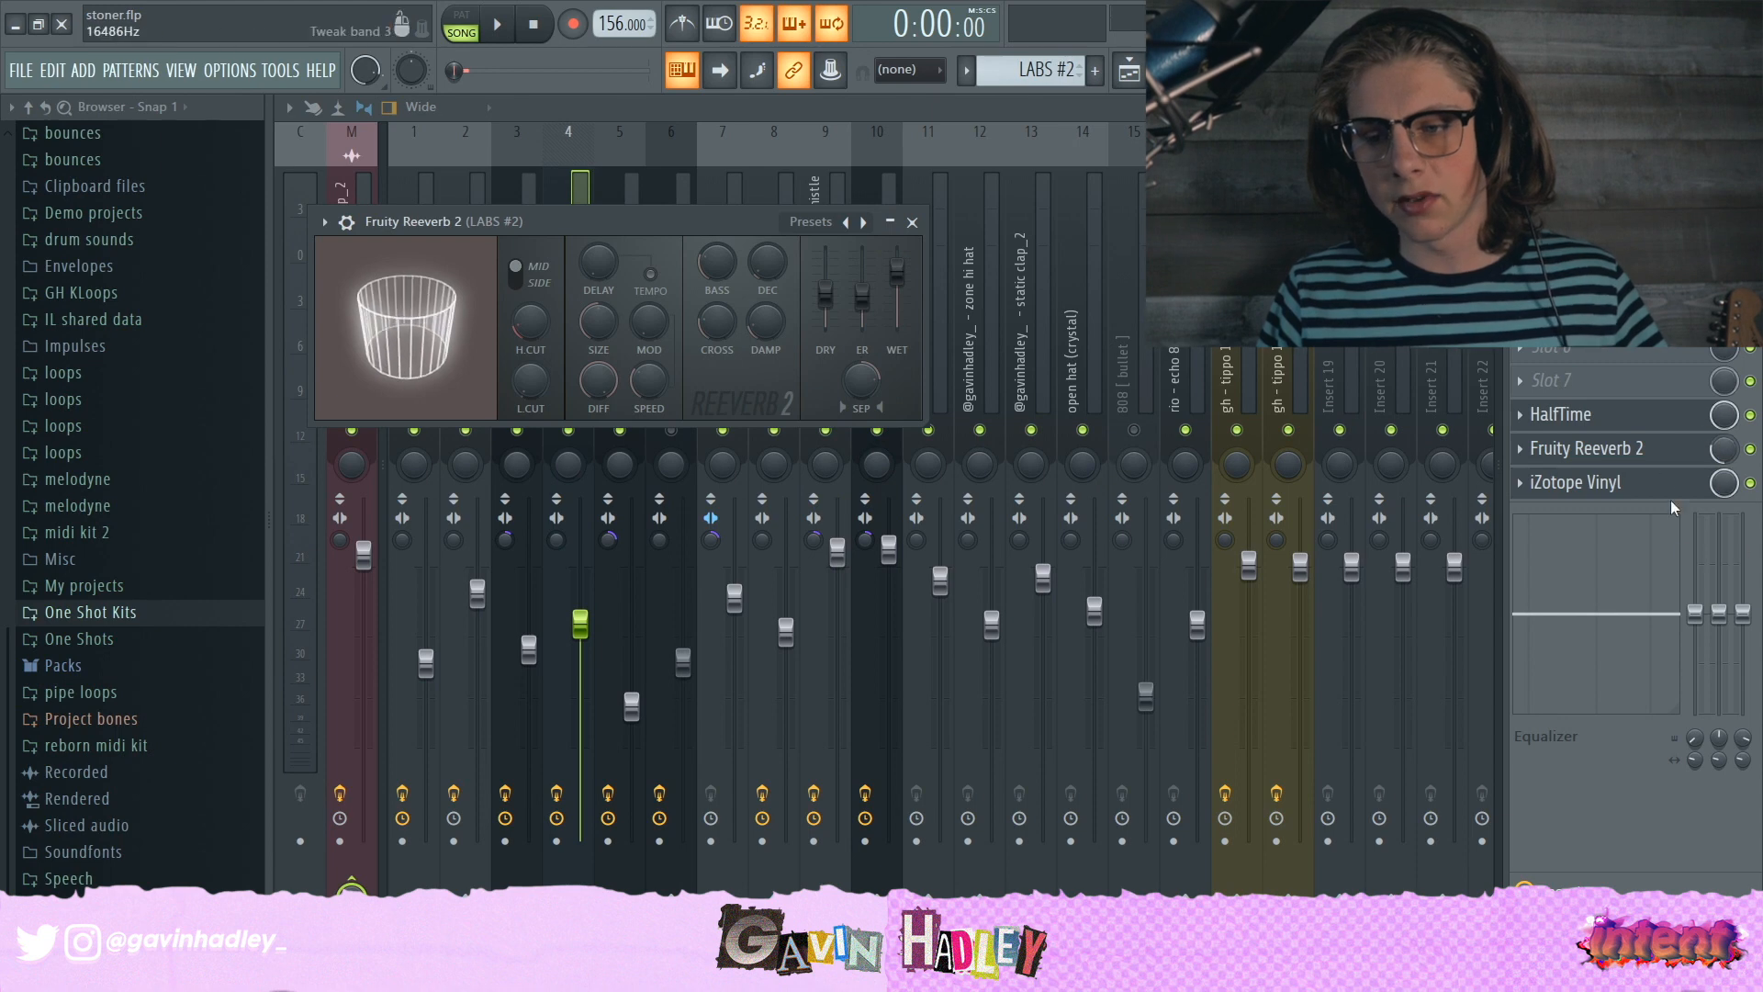
{"action": "left_click", "coordinate": [1614, 415]}
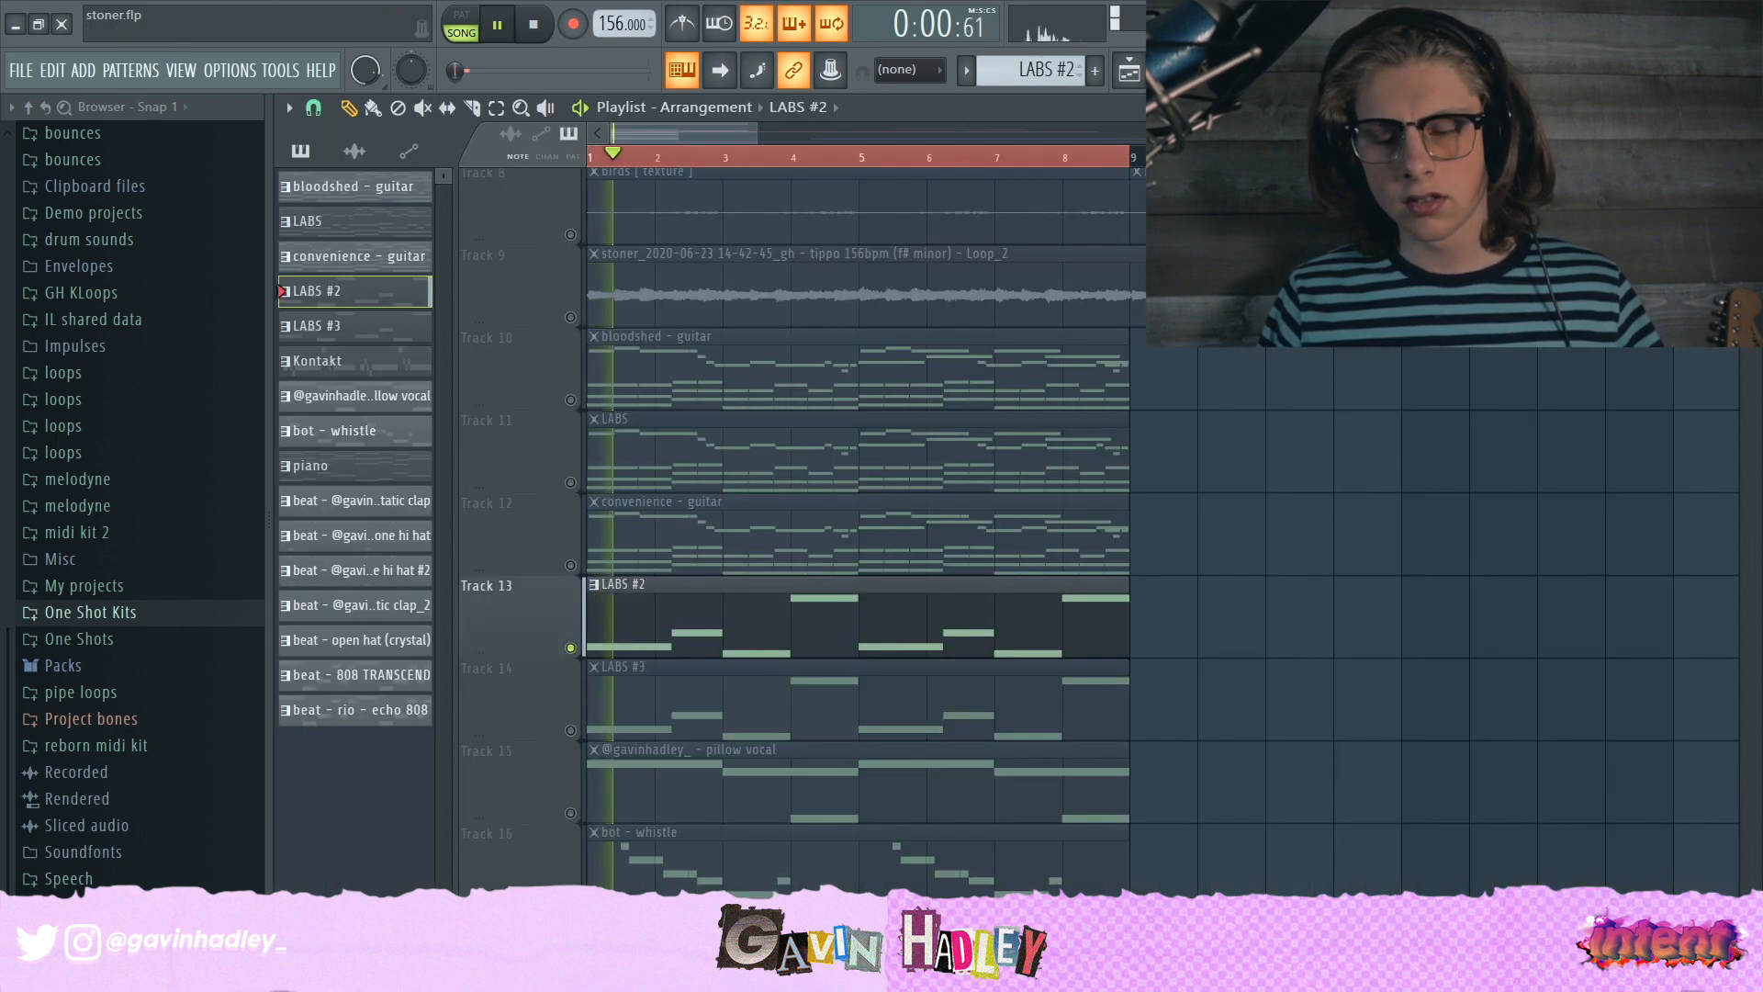
{"action": "key", "text": "F9"}
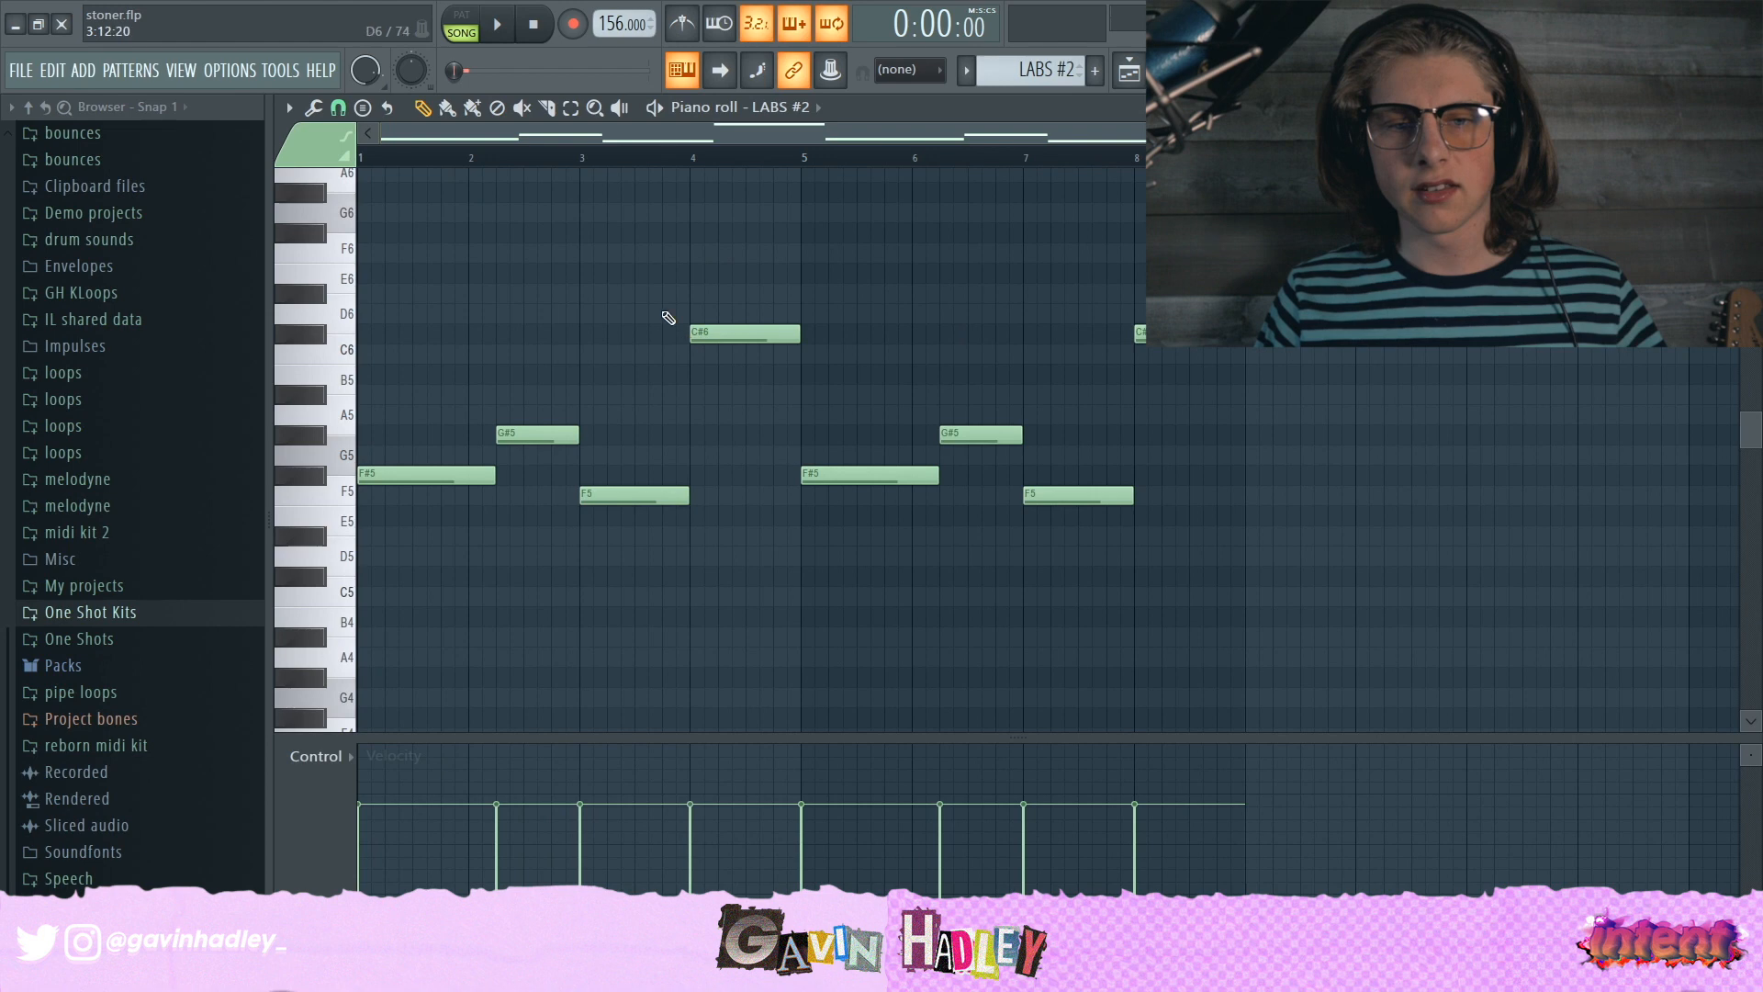
Step: Unmute the earlier guitar and LABS layers plus LABS #3, and show the LABS #3 notes and its Spitfire LABS instrument
{"action": "left_click_drag", "start_coordinate": [570, 225], "coordinate": [1506, 321]}
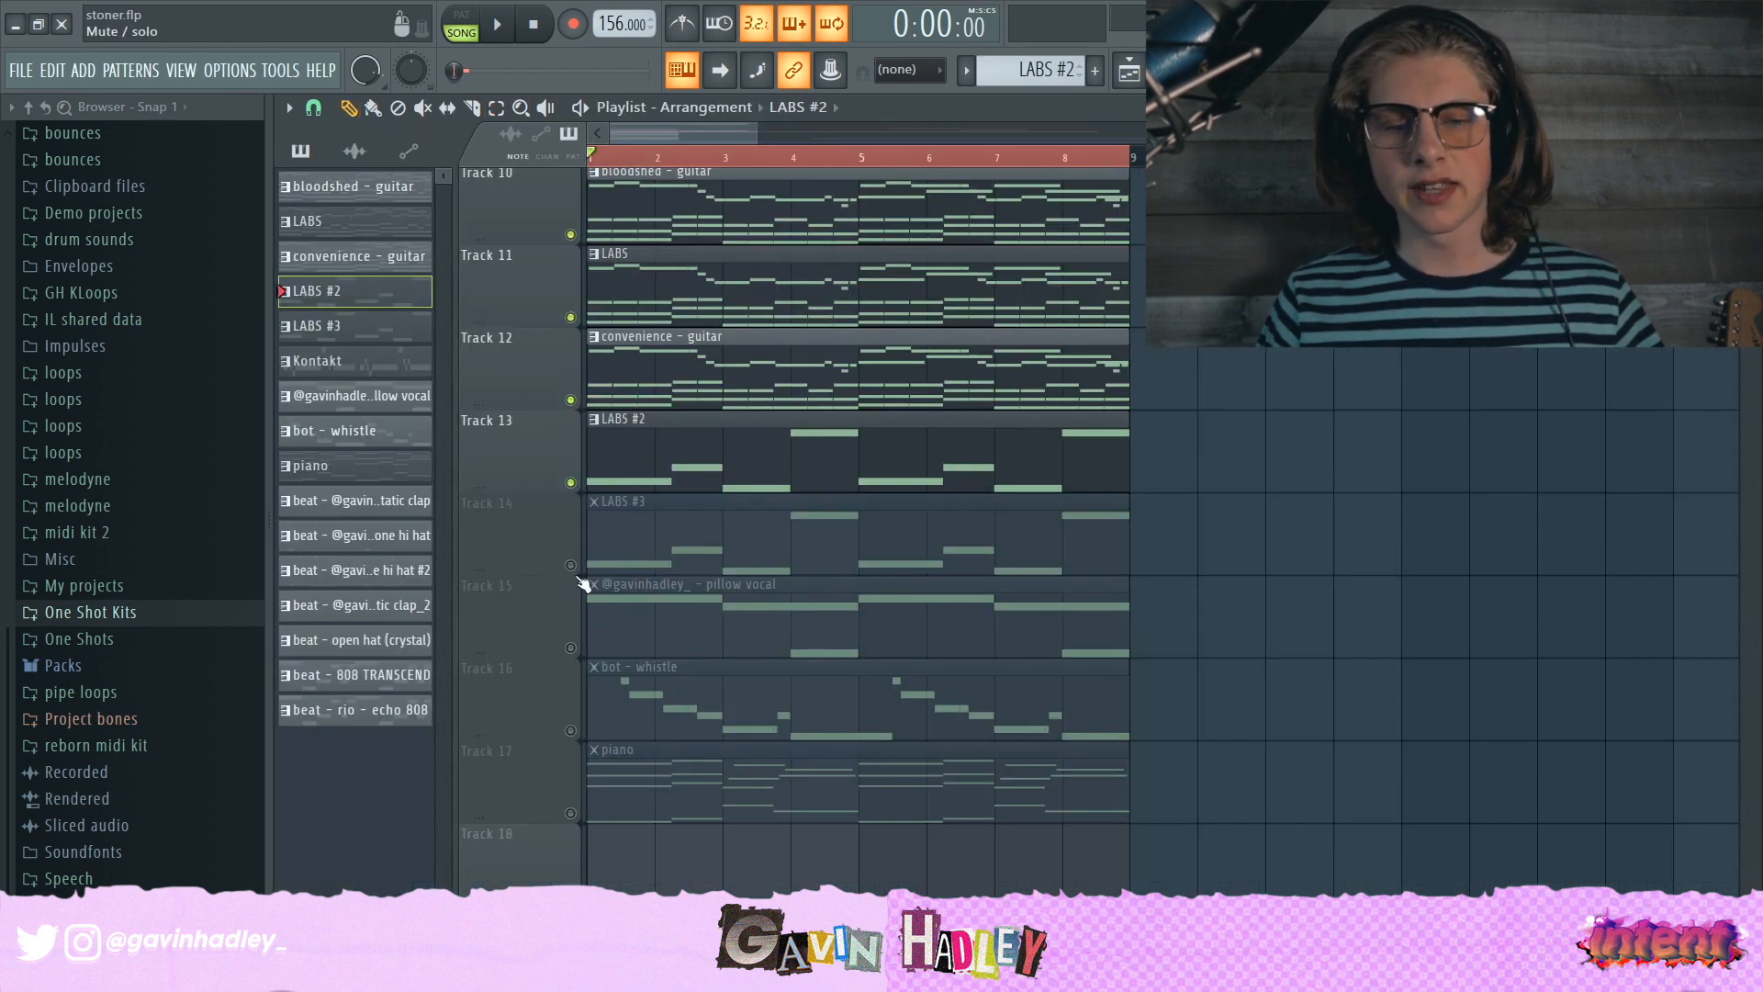
{"action": "left_click", "coordinate": [570, 564]}
{"action": "double_click", "coordinate": [644, 521]}
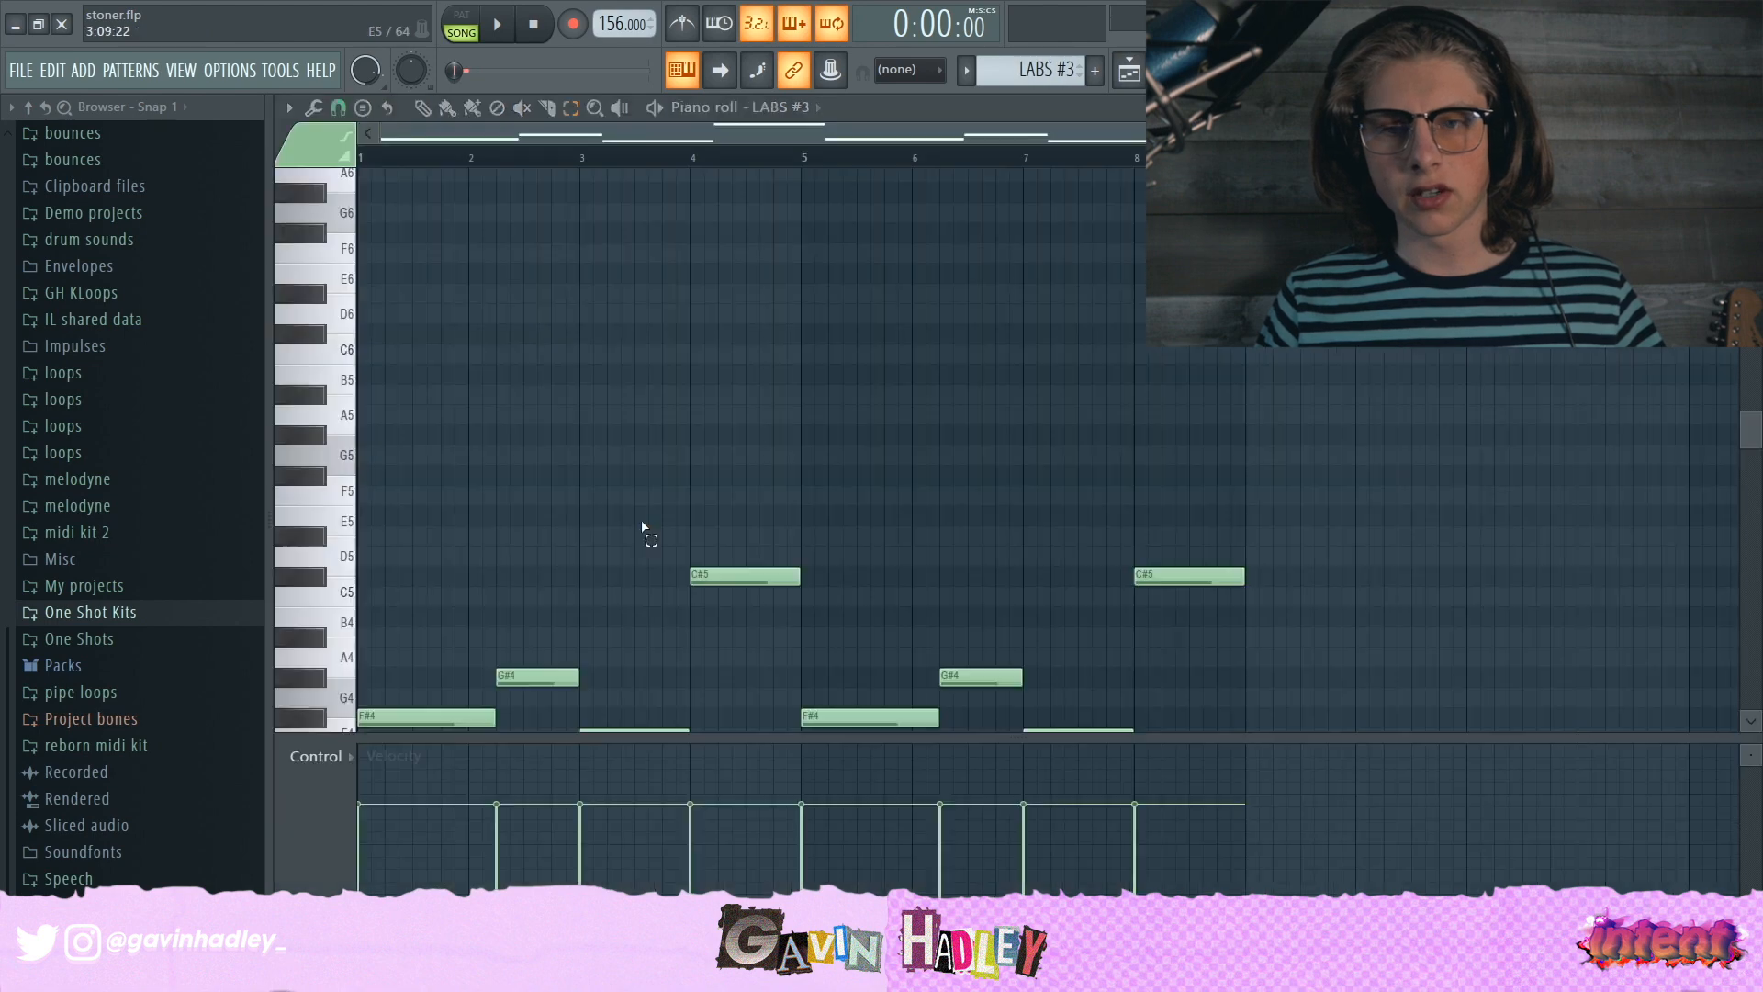
{"action": "left_click", "coordinate": [1129, 72]}
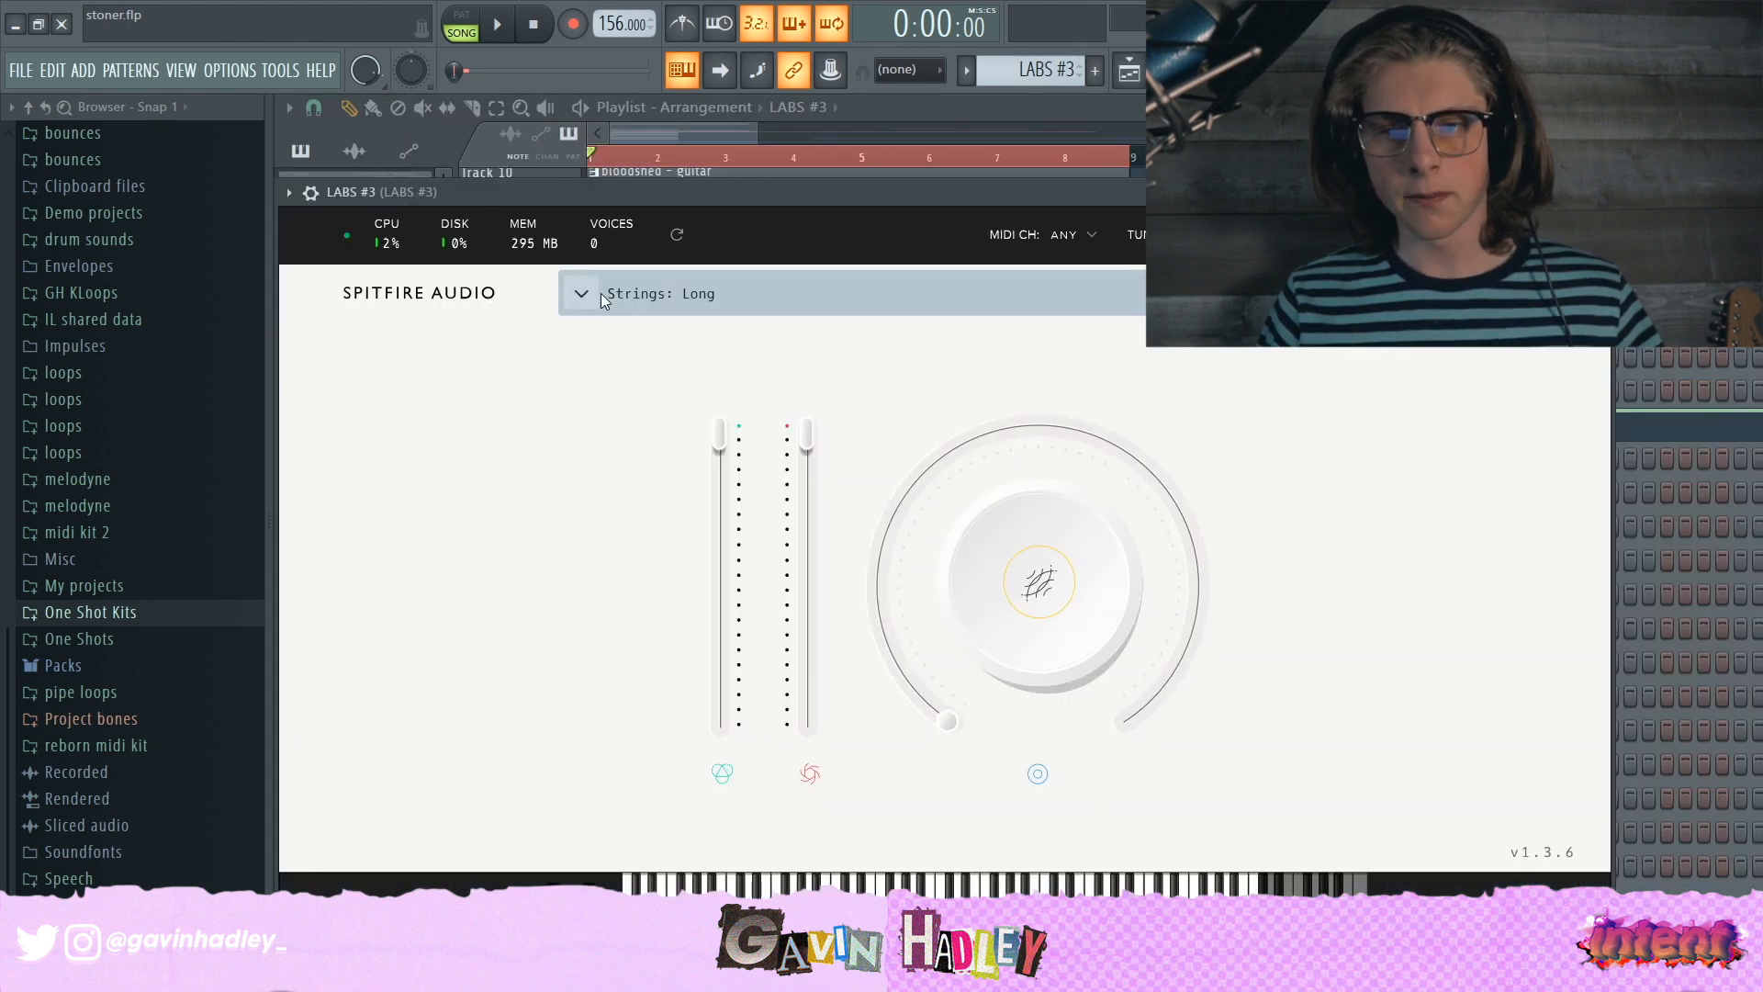
{"action": "left_click", "coordinate": [1167, 71]}
{"action": "scroll", "coordinate": [649, 465], "scroll_direction": "down", "scroll_amount": 3}
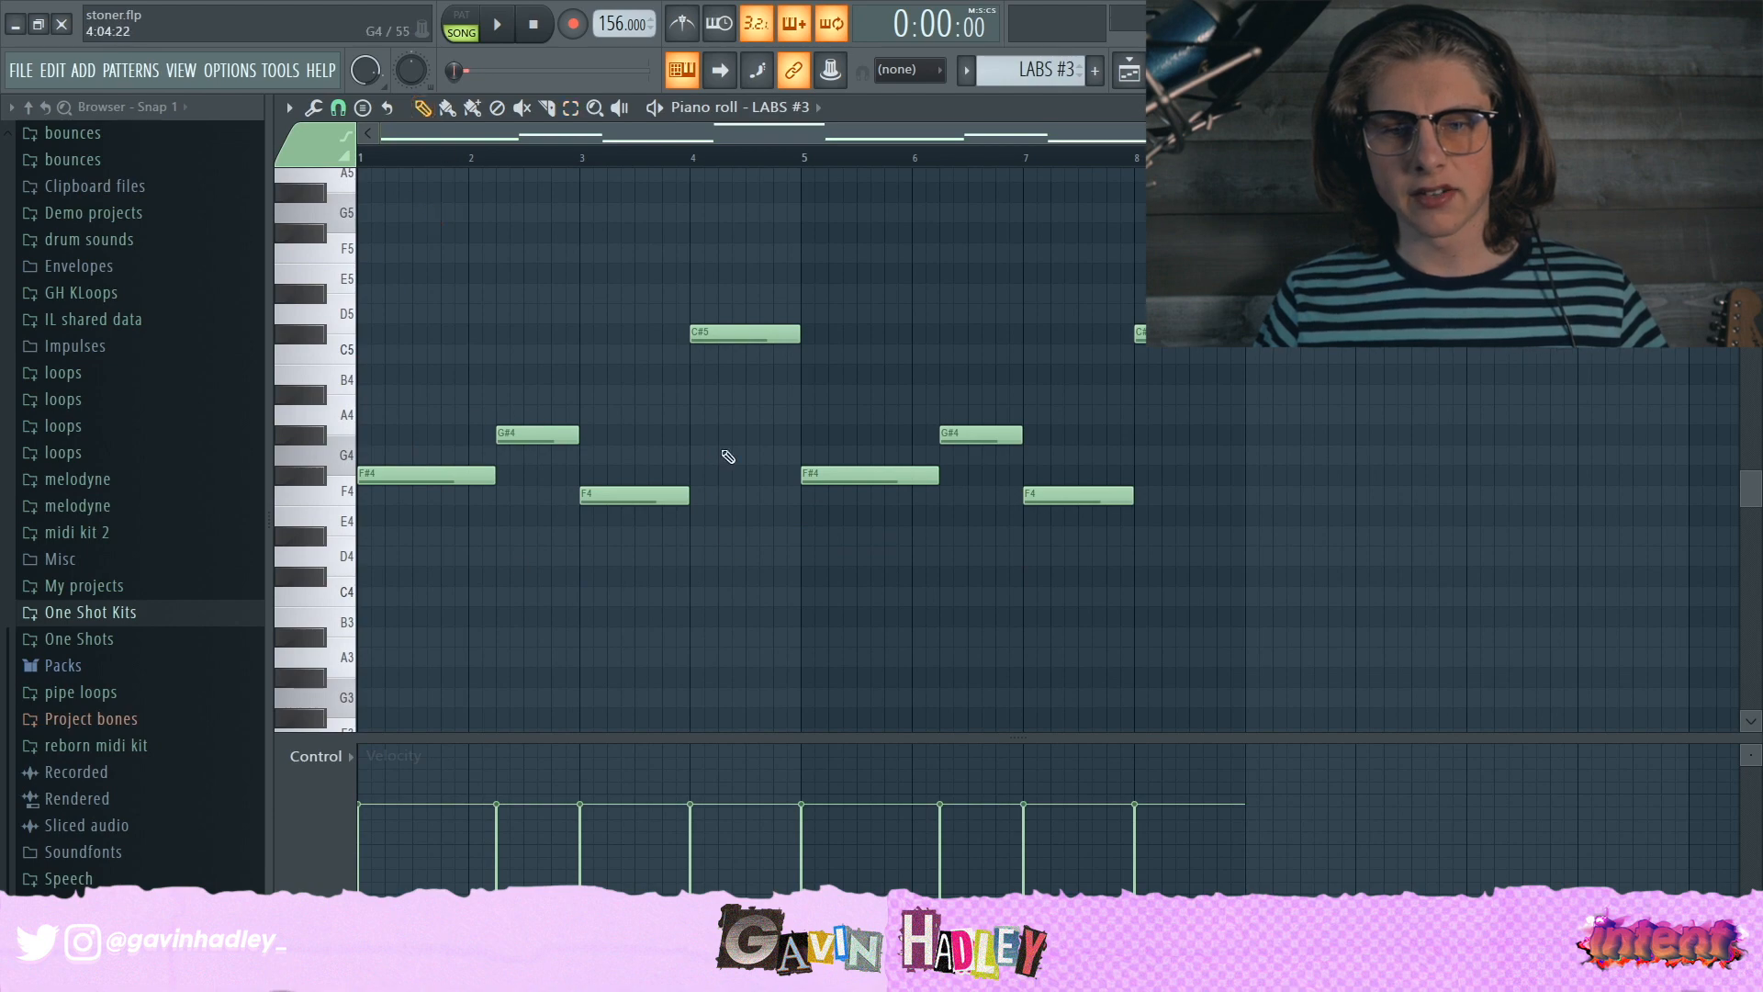
Step: Return to the playlist and play the combined layers with LABS #3 included
{"action": "left_click", "coordinate": [1132, 73]}
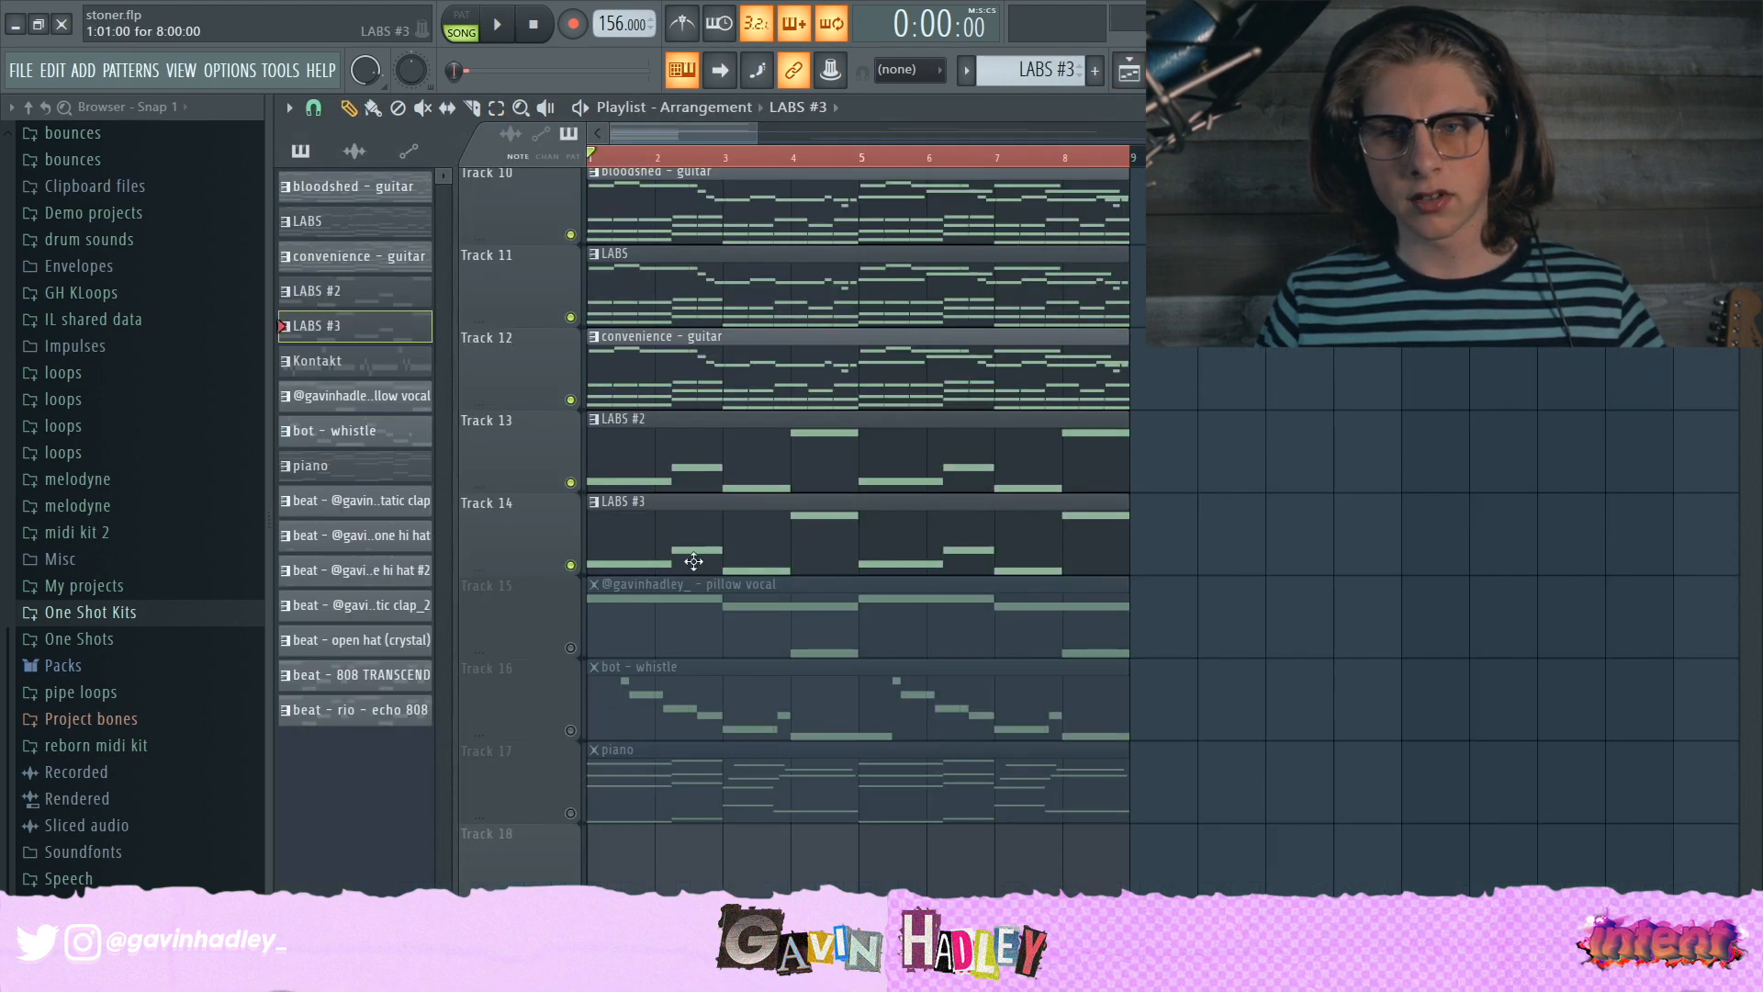
{"action": "left_click", "coordinate": [1132, 73]}
{"action": "key", "text": "space"}
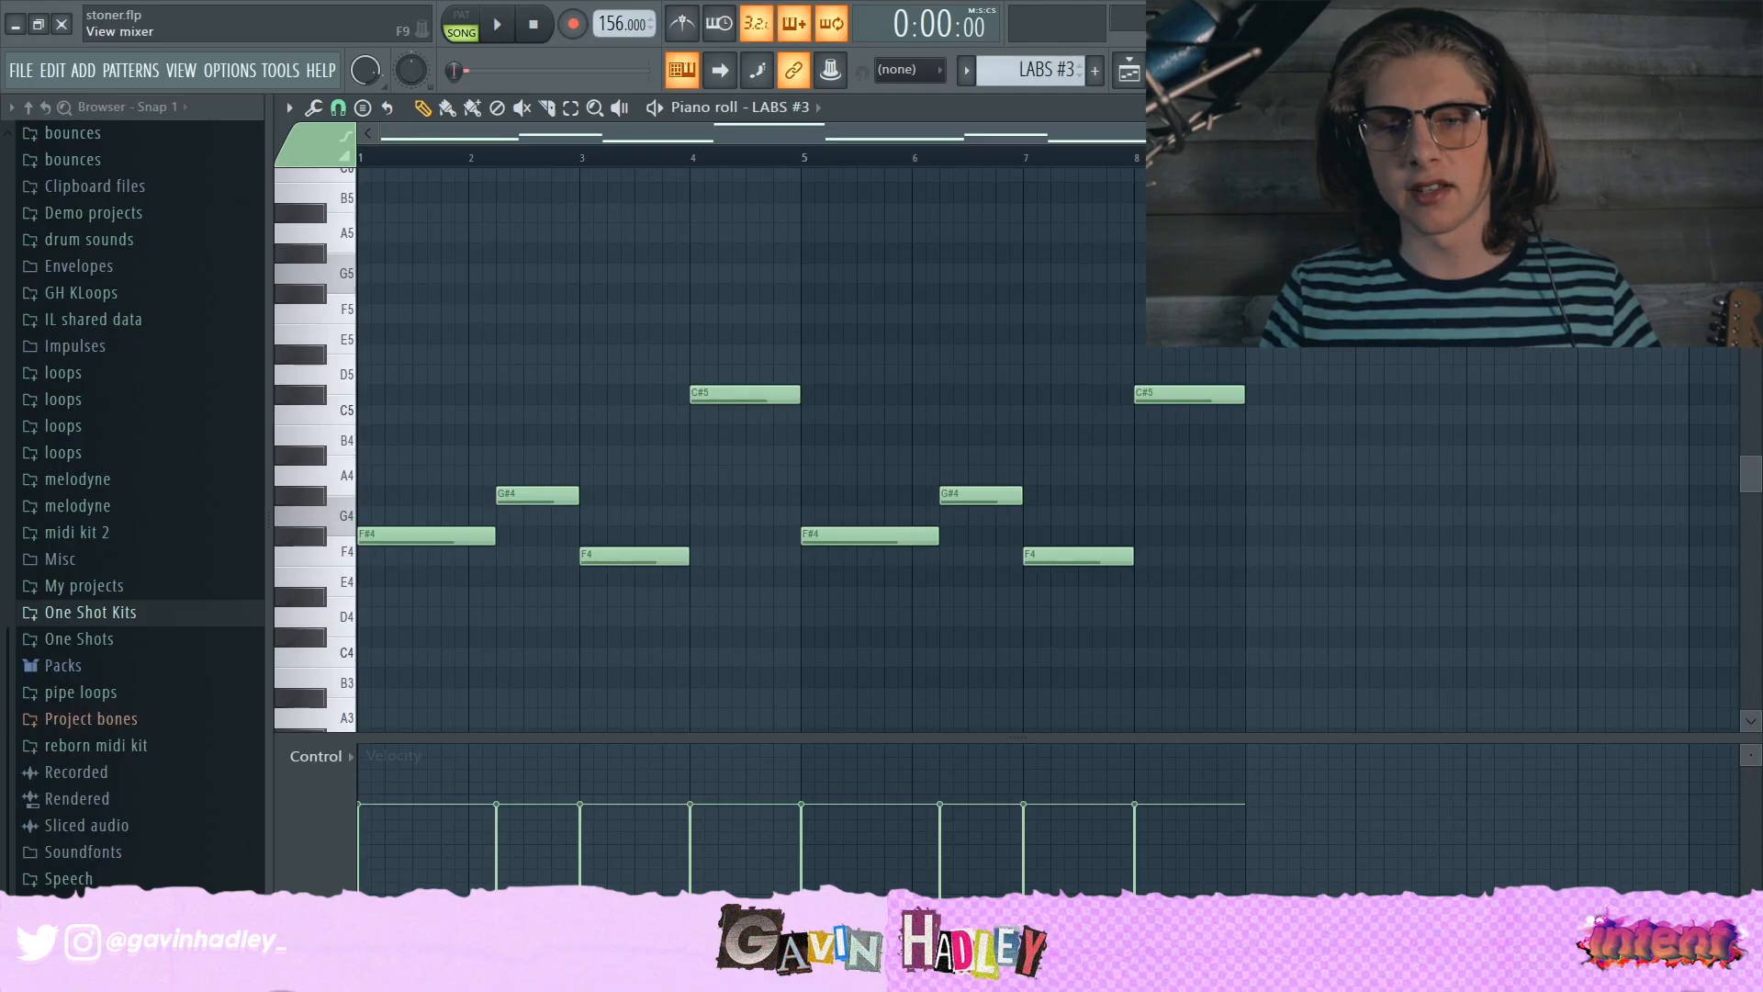
Step: Examine the Fruity Limiter and RC-20 Retro Color settings on the LABS #3 mixer track, and close the effect window
{"action": "key", "text": "F9"}
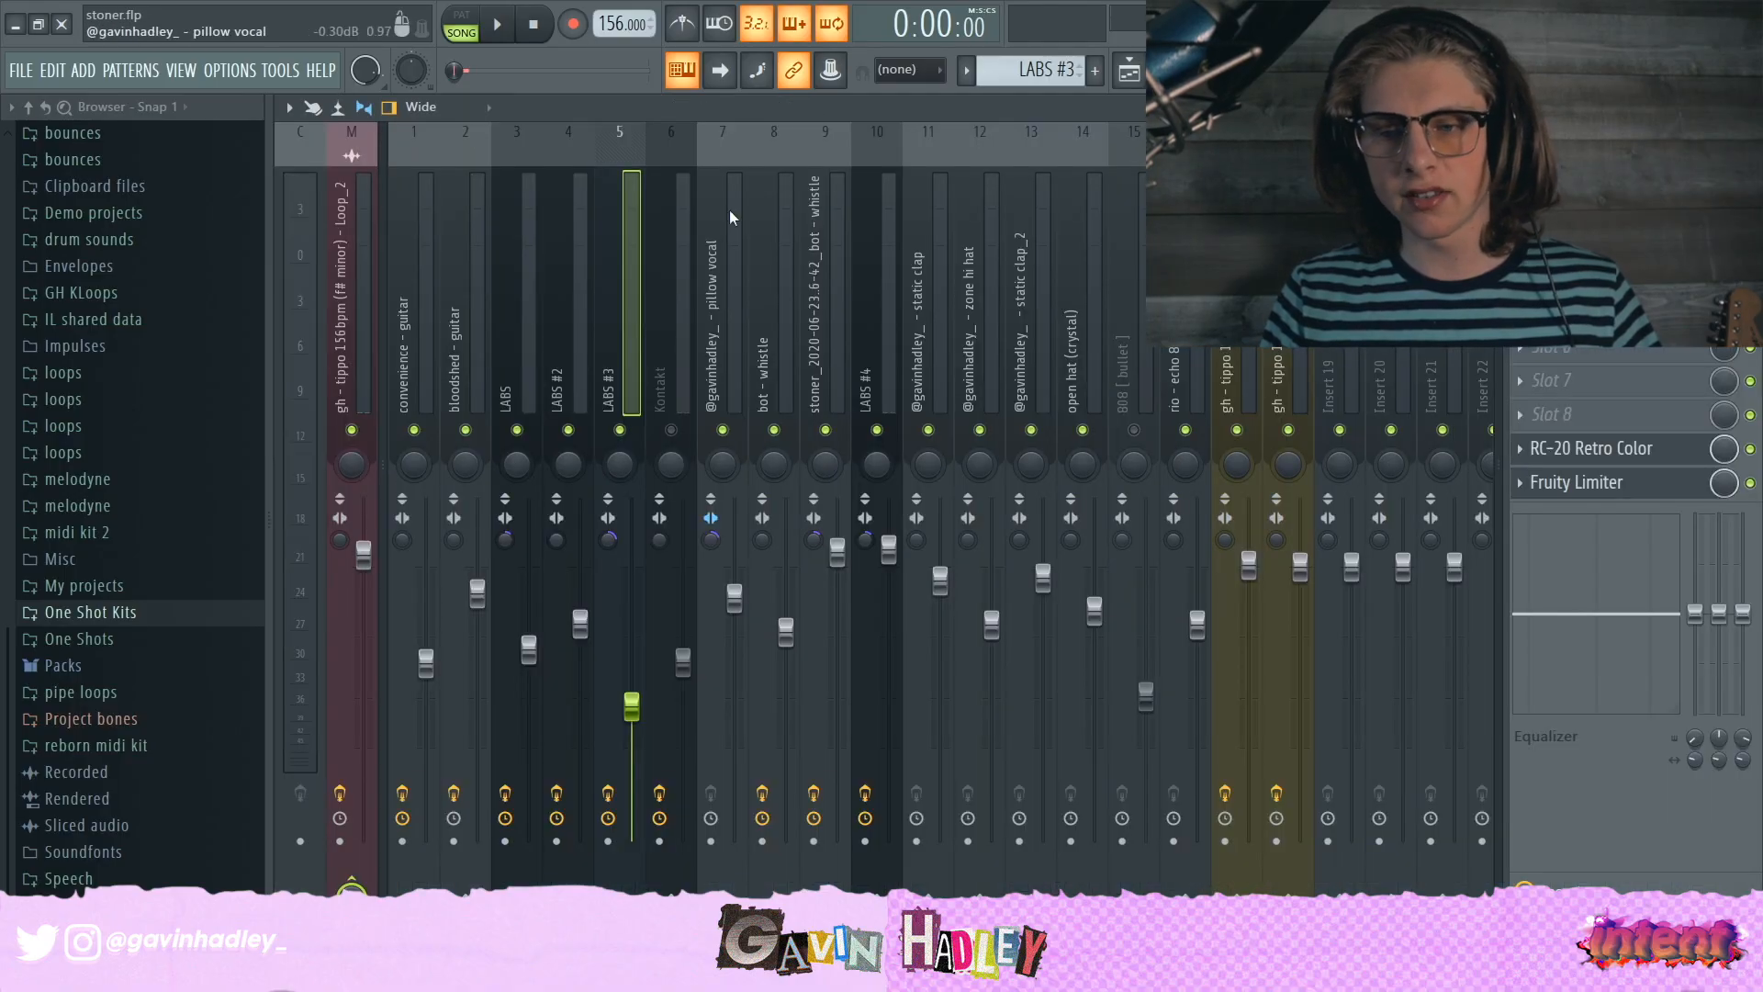
{"action": "key", "text": "space"}
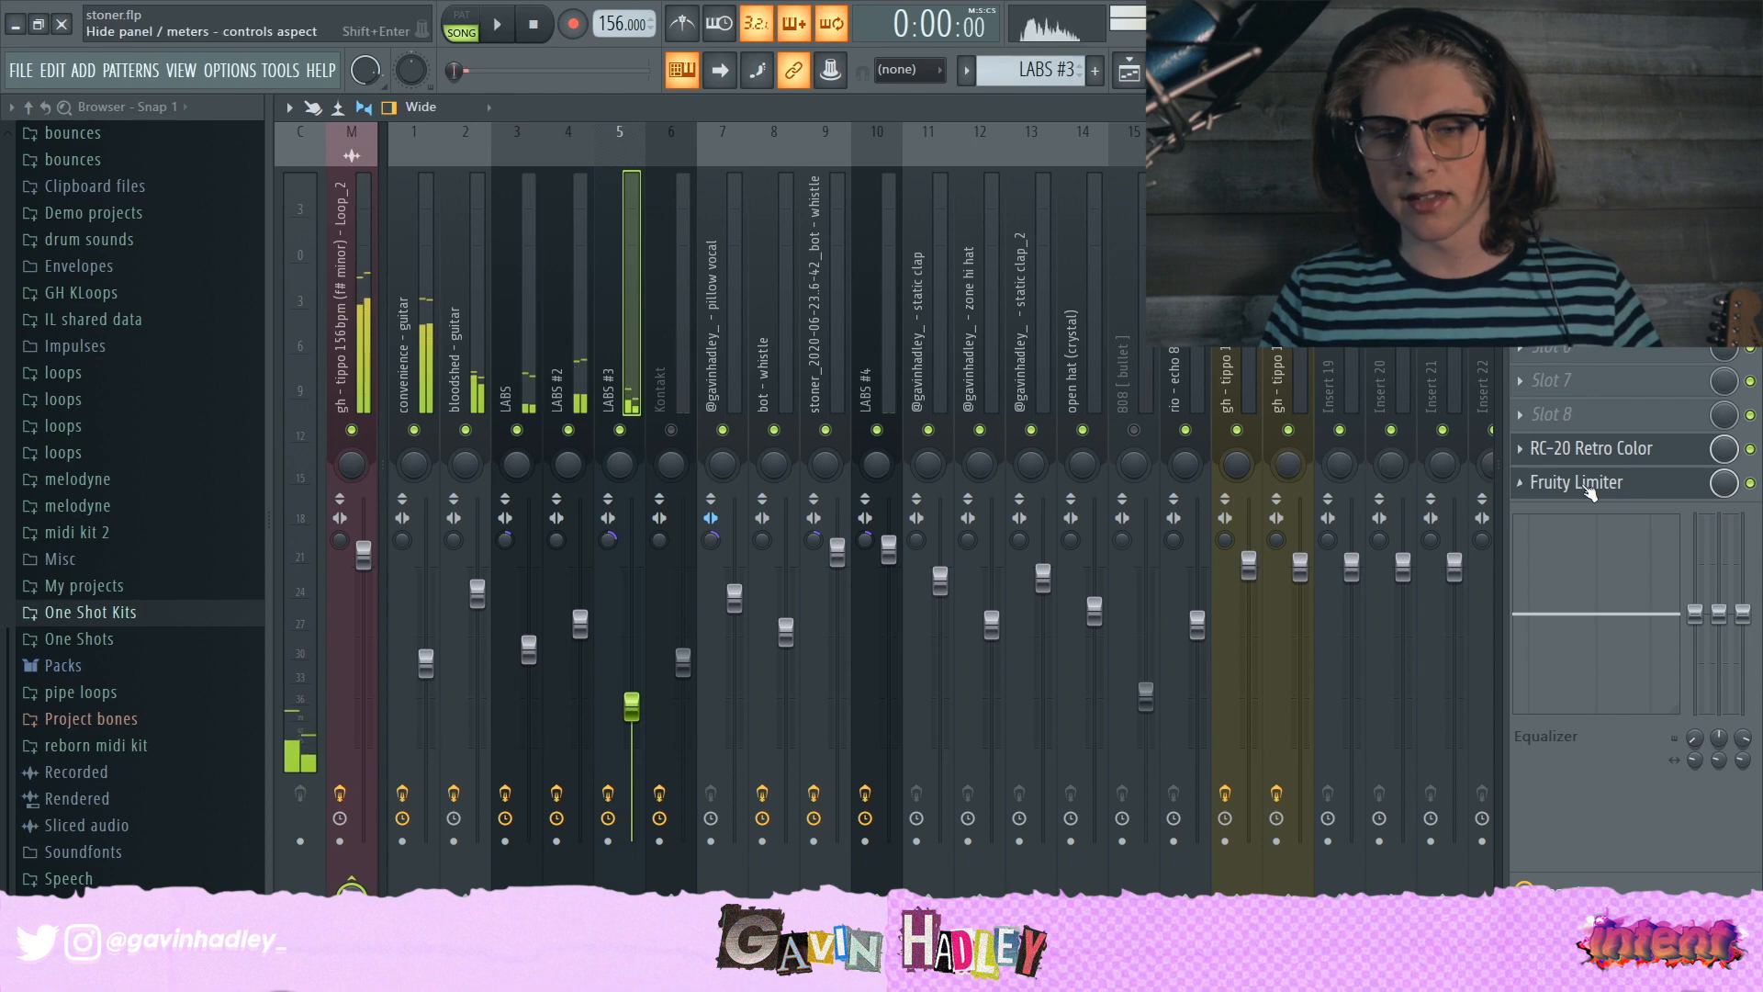
{"action": "left_click", "coordinate": [1590, 489]}
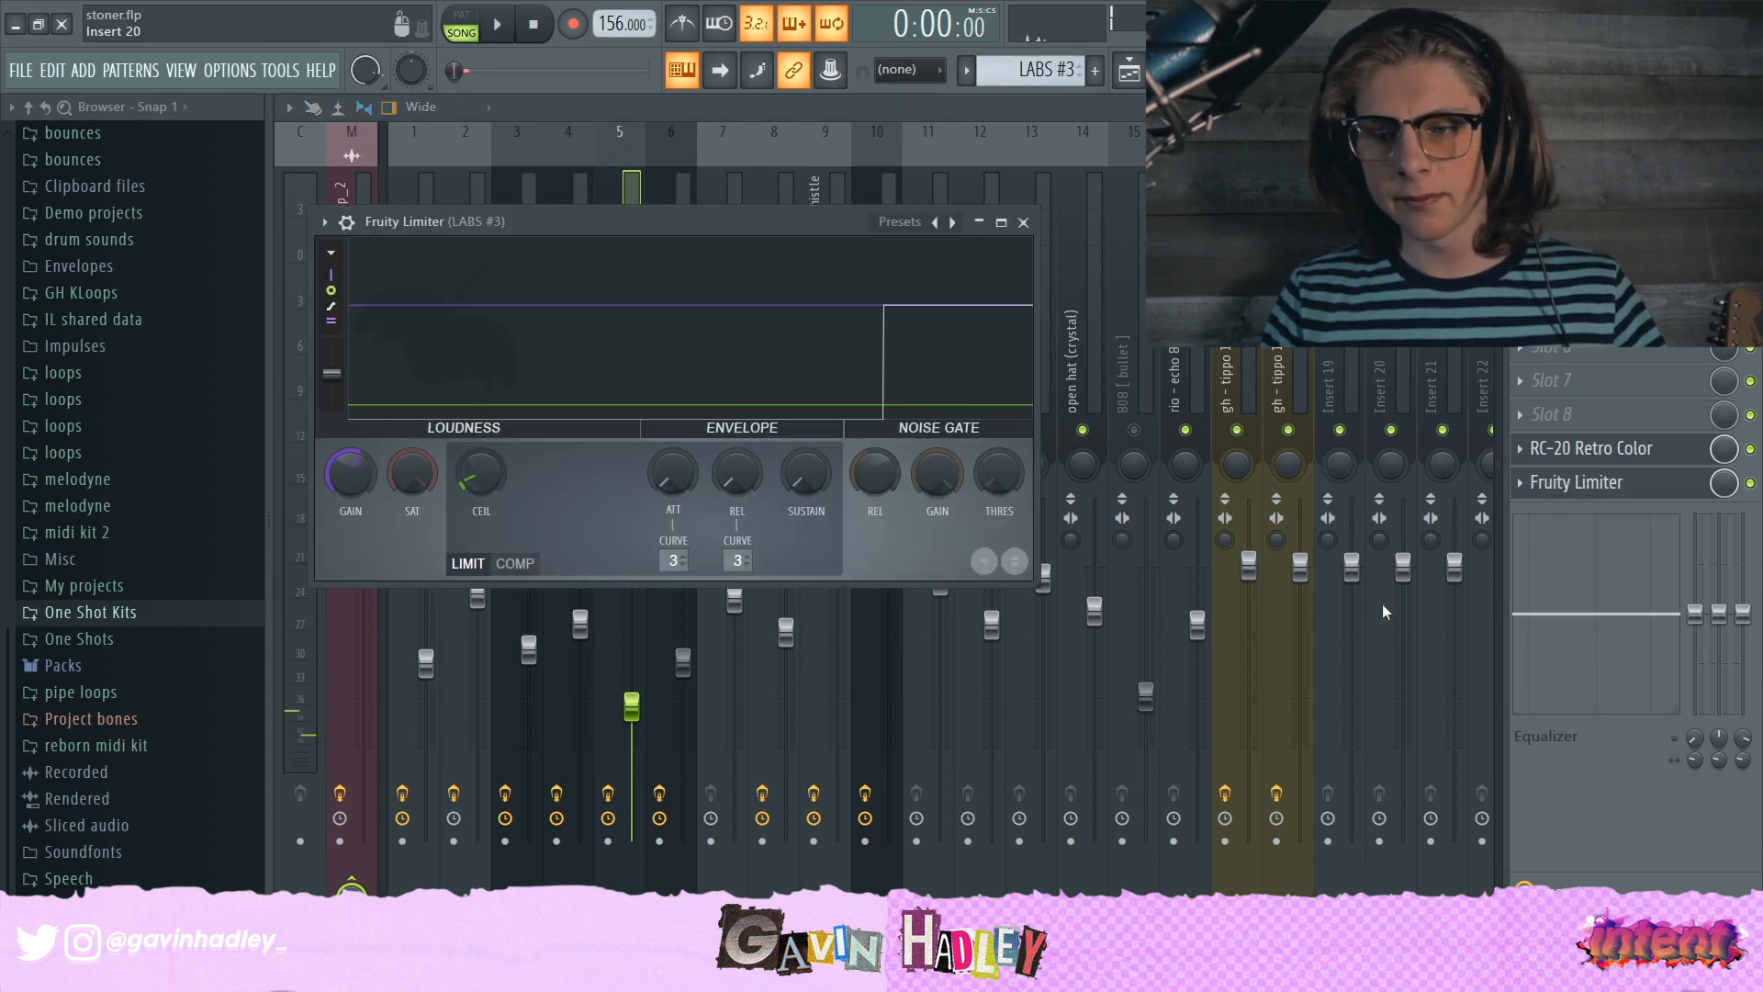
{"action": "left_click", "coordinate": [1596, 448]}
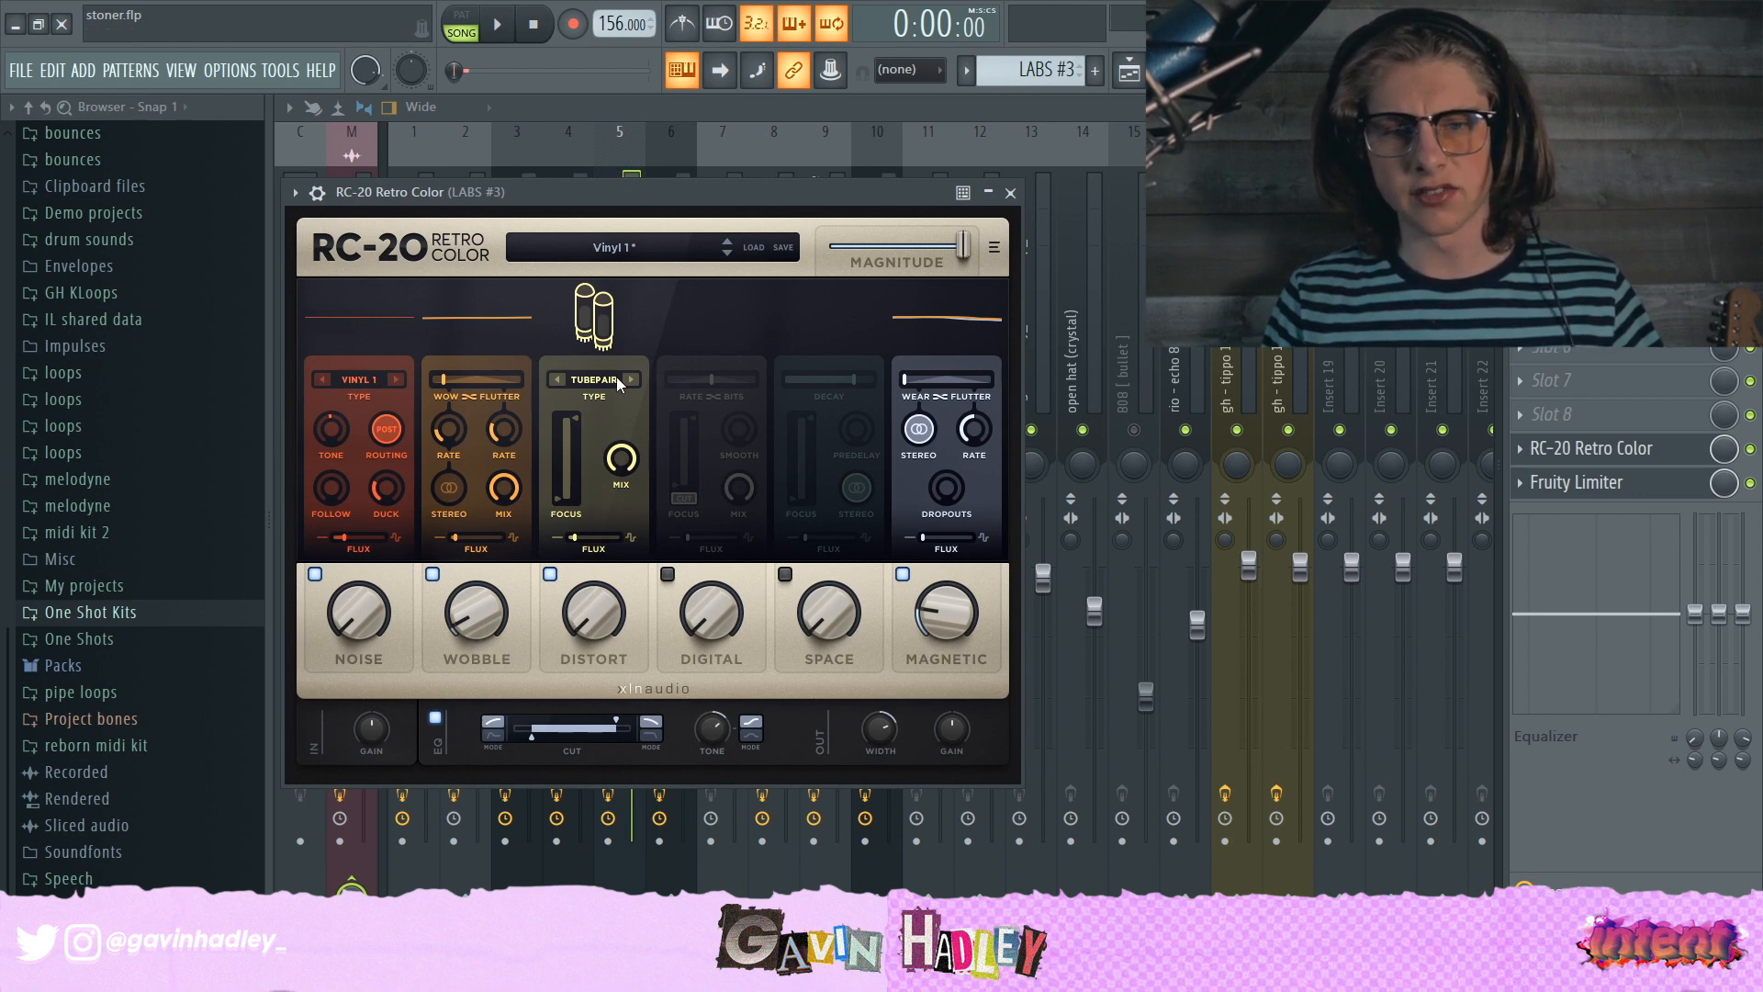
{"action": "key", "text": "Escape"}
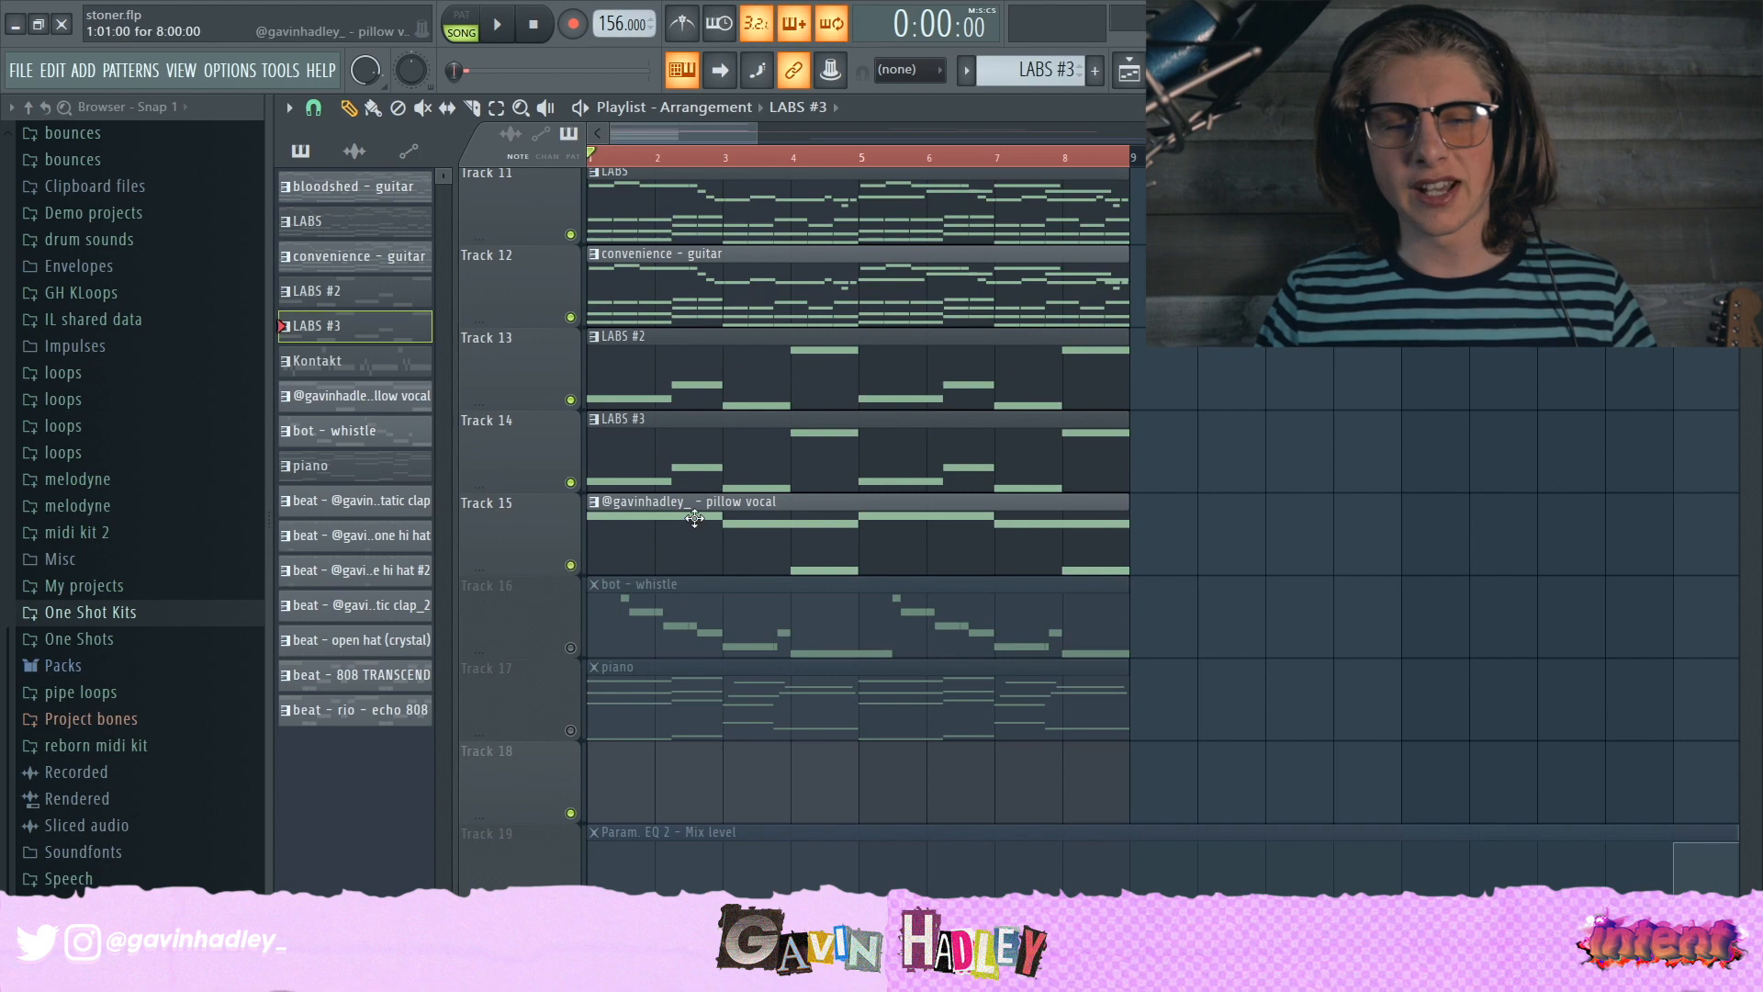
Step: Open the pillow vocal pattern in the piano roll and look over its notes
{"action": "double_click", "coordinate": [695, 518]}
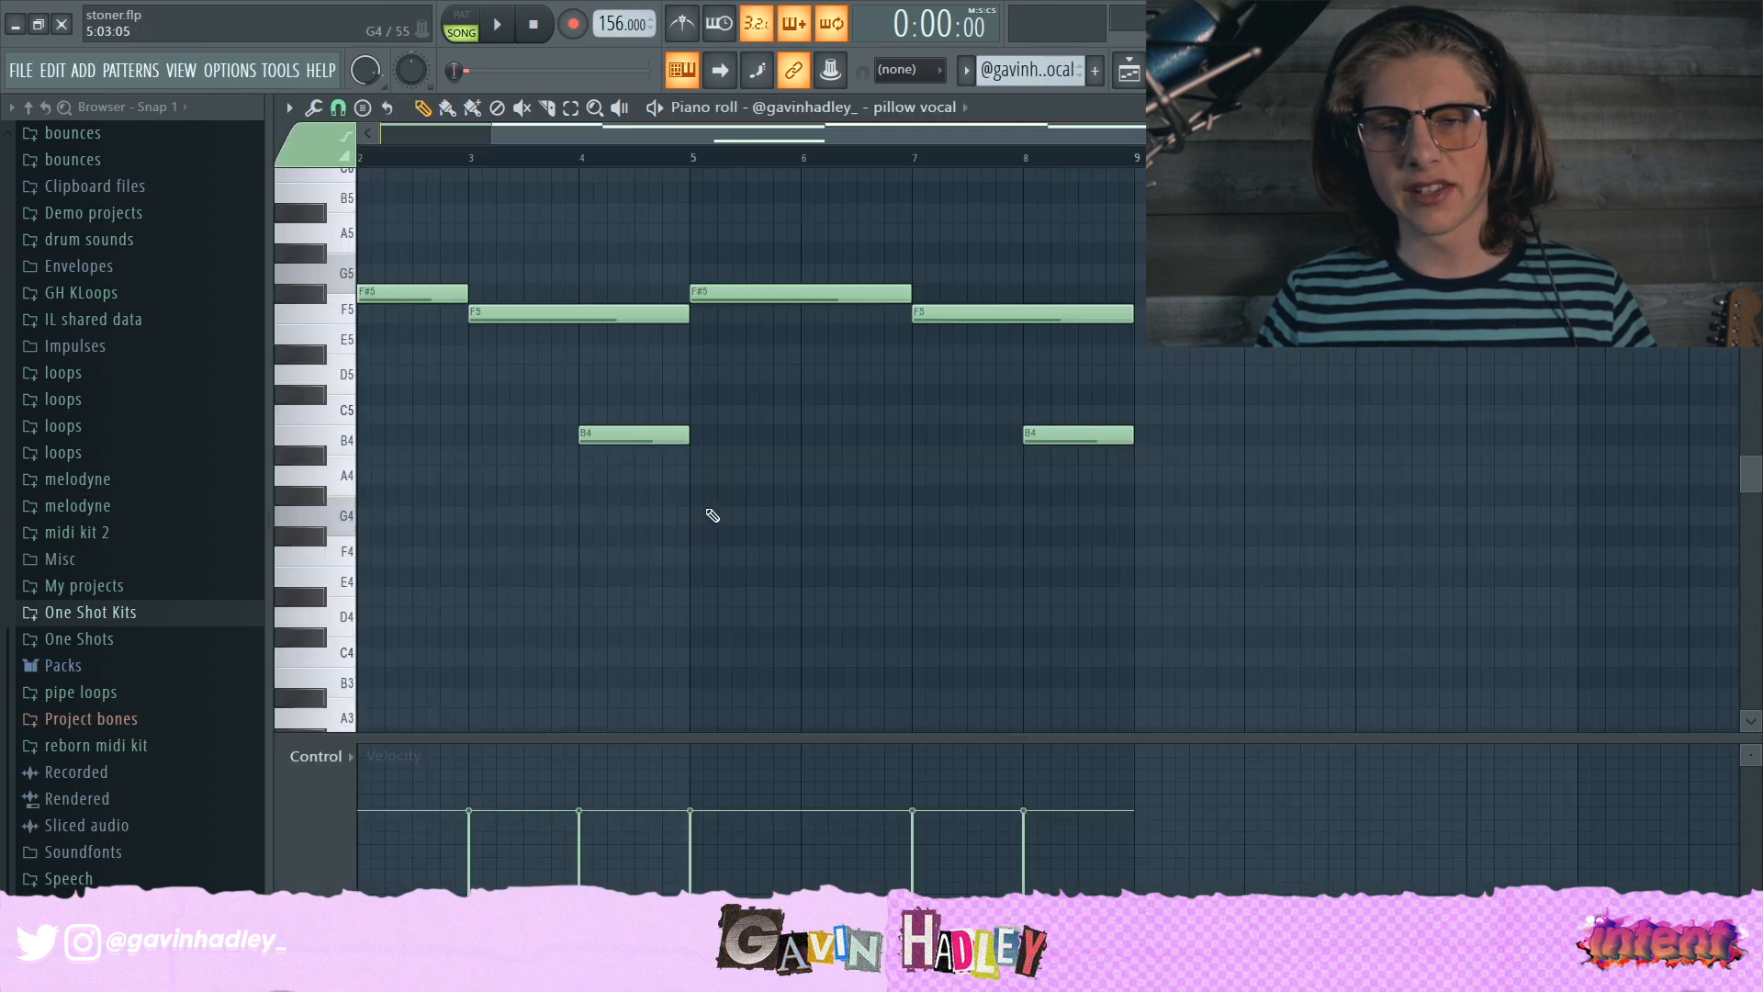
{"action": "scroll", "coordinate": [662, 342], "scroll_direction": "up", "scroll_amount": 8}
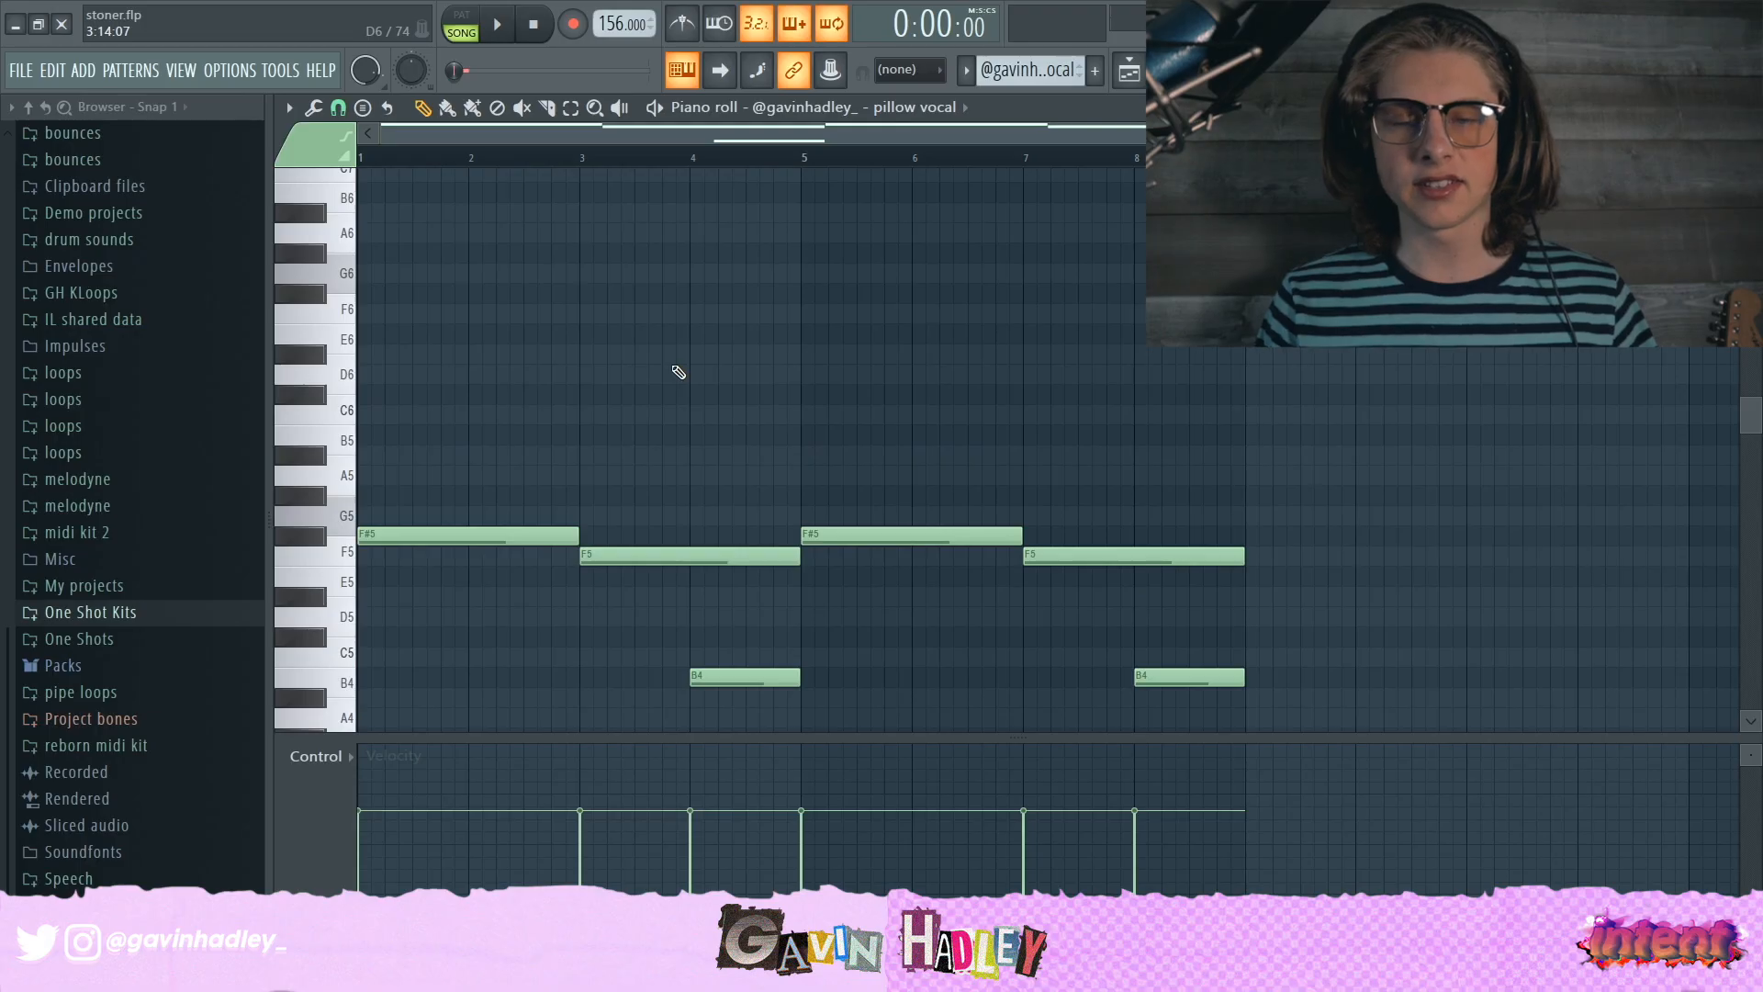
{"action": "scroll", "coordinate": [677, 371], "scroll_direction": "down", "scroll_amount": 2}
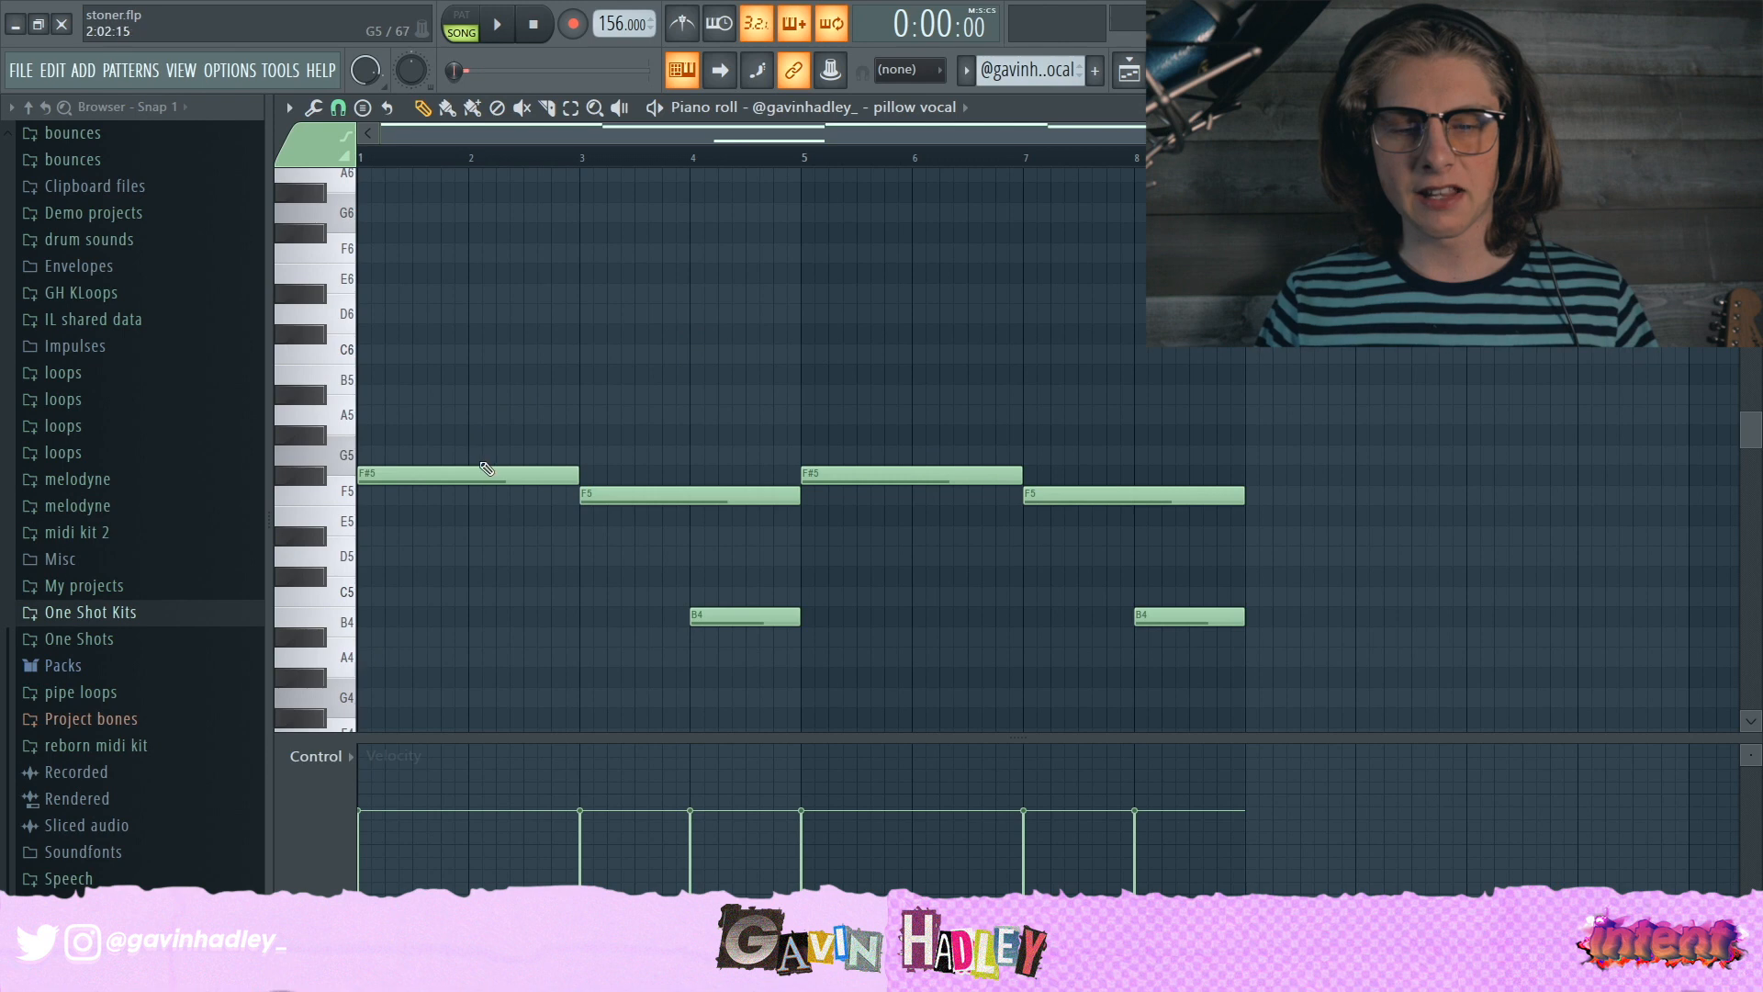
{"action": "scroll", "coordinate": [484, 467], "scroll_direction": "down", "scroll_amount": 2}
{"action": "scroll", "coordinate": [507, 445], "scroll_direction": "up", "scroll_amount": 2}
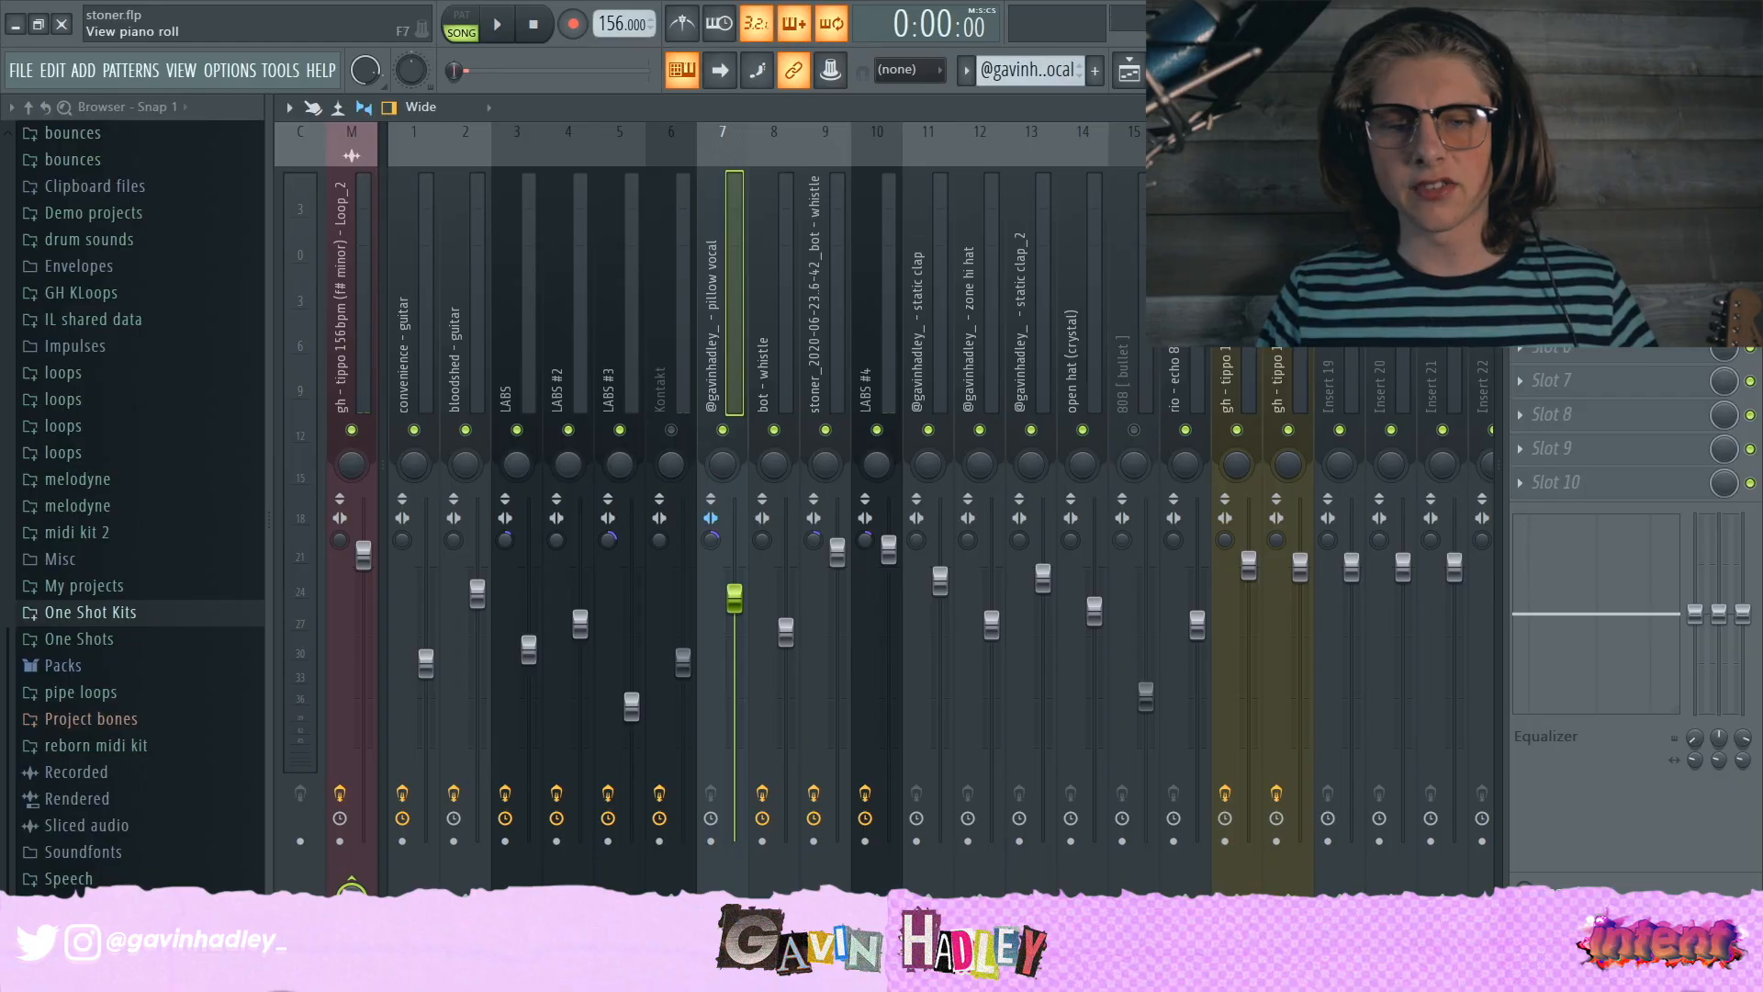
Step: Return to the playlist and unmute the bot - whistle layer on Track 16
{"action": "key", "text": "F5"}
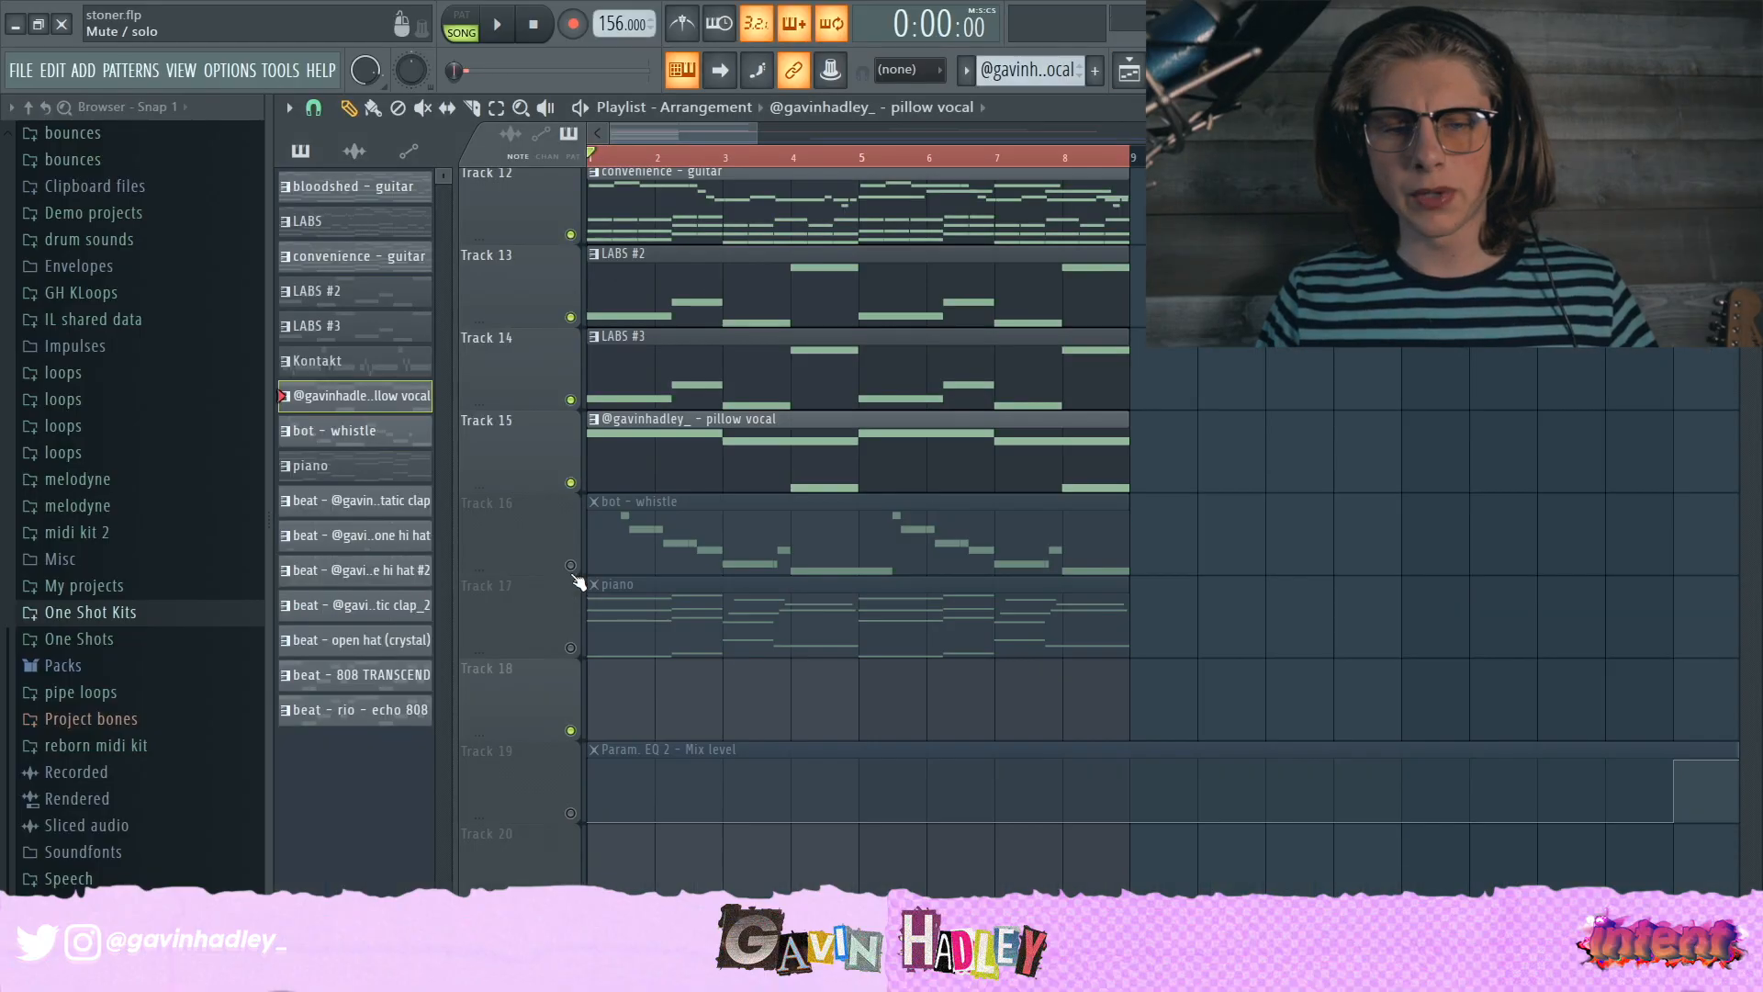
{"action": "scroll", "coordinate": [741, 560], "scroll_direction": "up", "scroll_amount": 3}
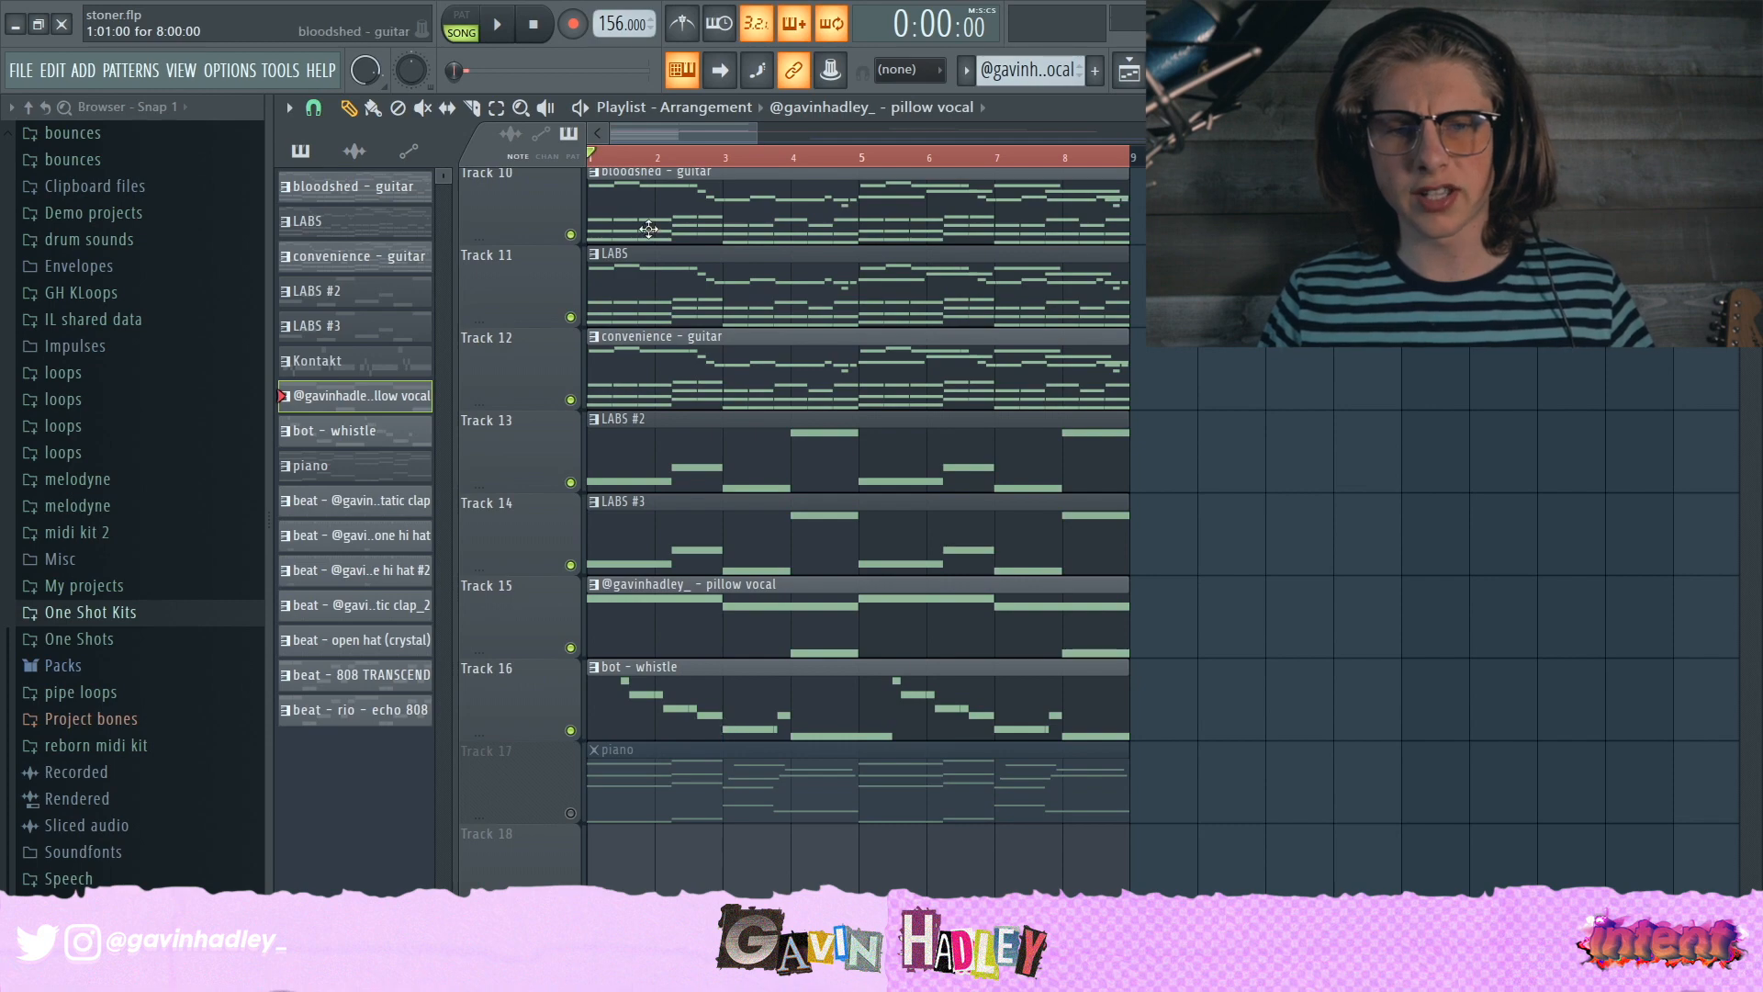
{"action": "left_click_drag", "start_coordinate": [757, 132], "coordinate": [729, 131]}
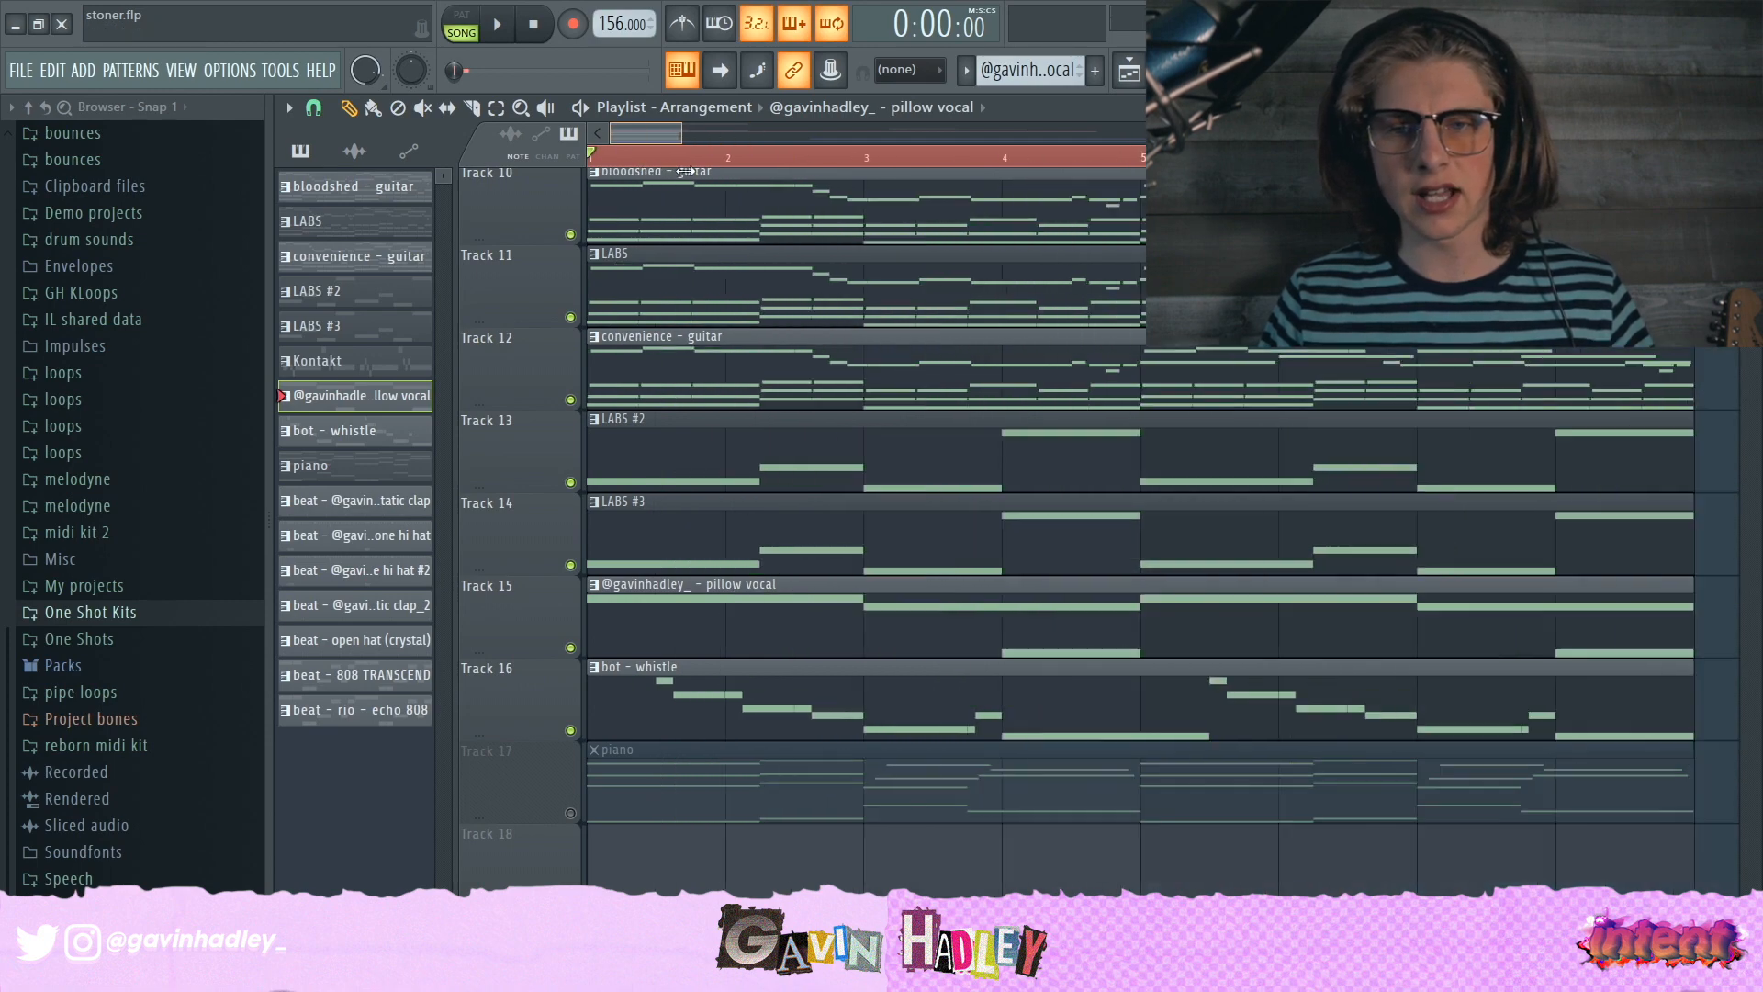
{"action": "scroll", "coordinate": [702, 595], "scroll_direction": "down", "scroll_amount": 2}
Step: Open the bot - whistle pattern in the piano roll, look over its descending notes and play it with the other layers
{"action": "double_click", "coordinate": [659, 555]}
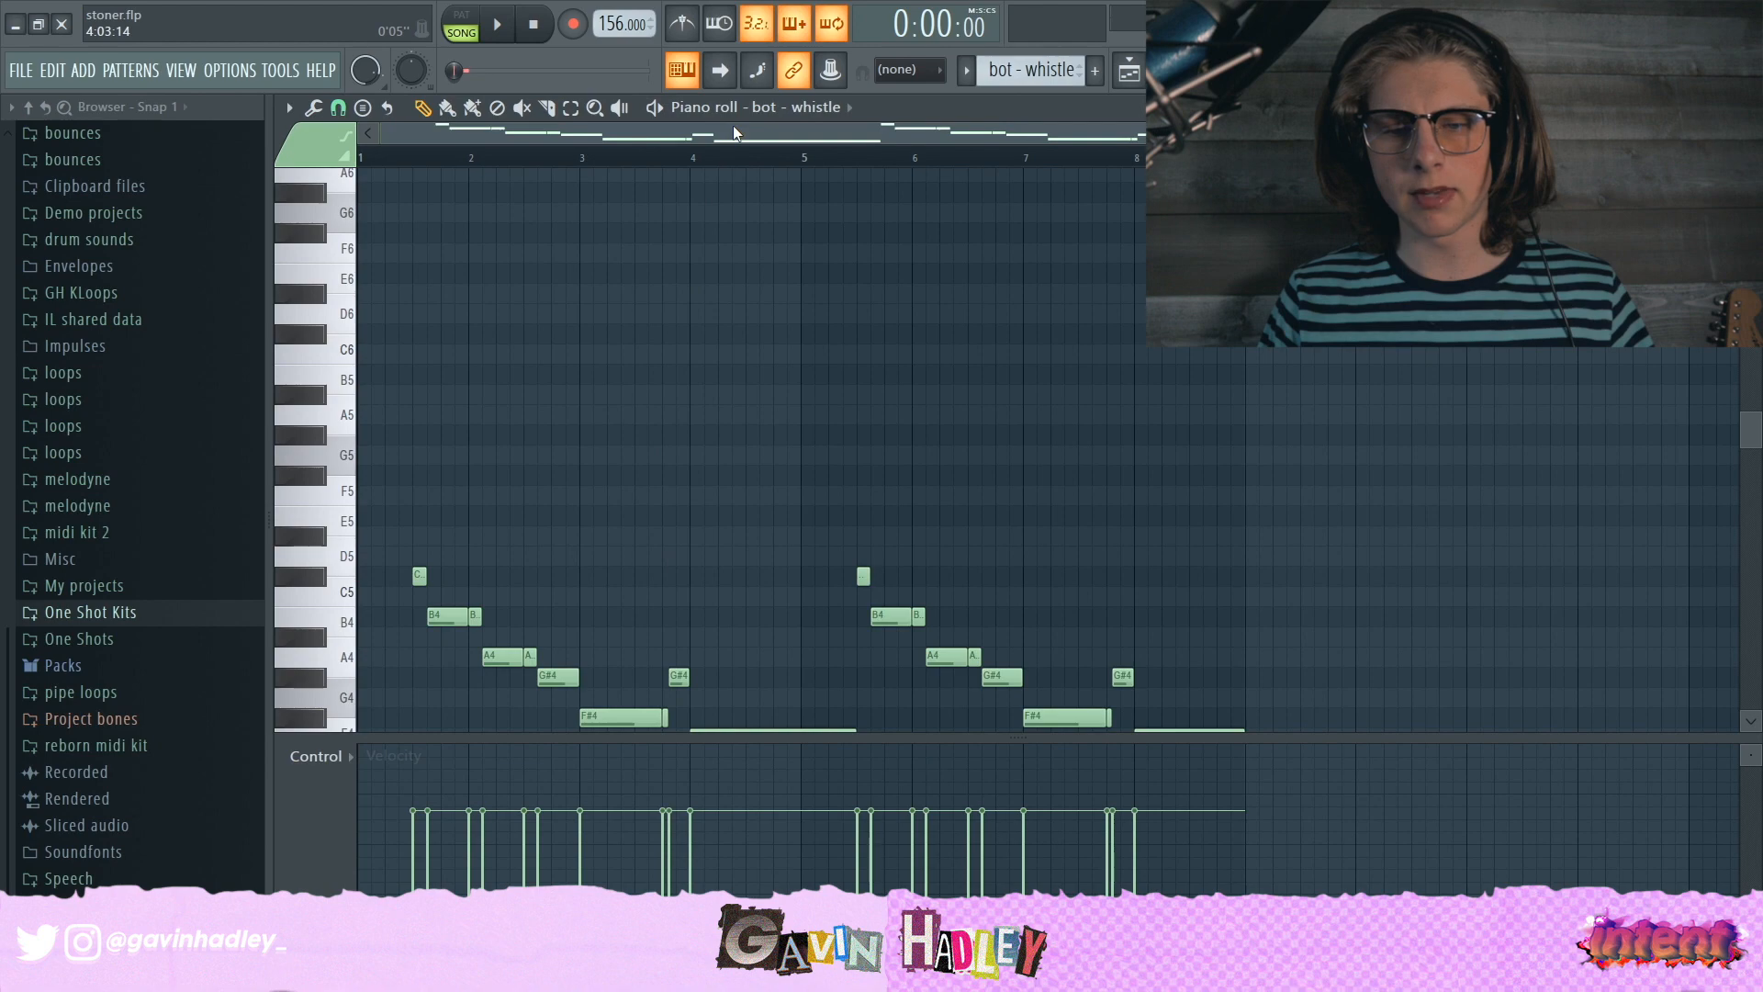
{"action": "scroll", "coordinate": [793, 441], "scroll_direction": "down", "scroll_amount": 6}
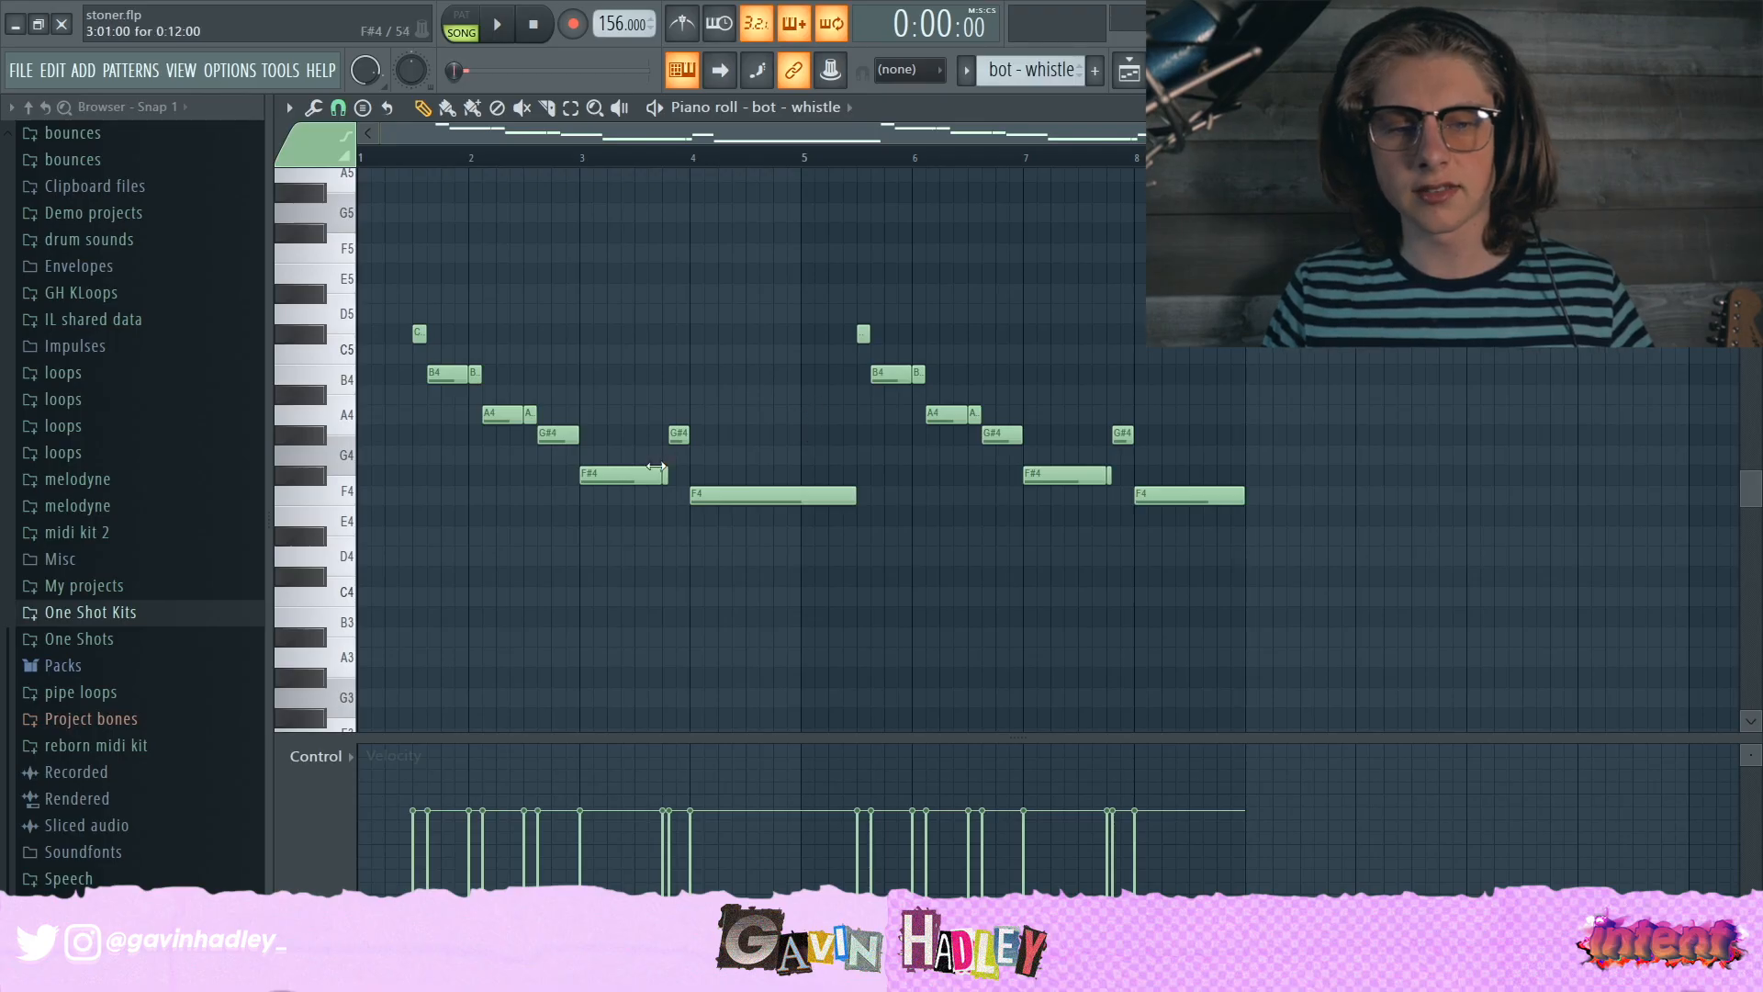
{"action": "scroll", "coordinate": [606, 478], "scroll_direction": "up", "scroll_amount": 2}
{"action": "key", "text": "space"}
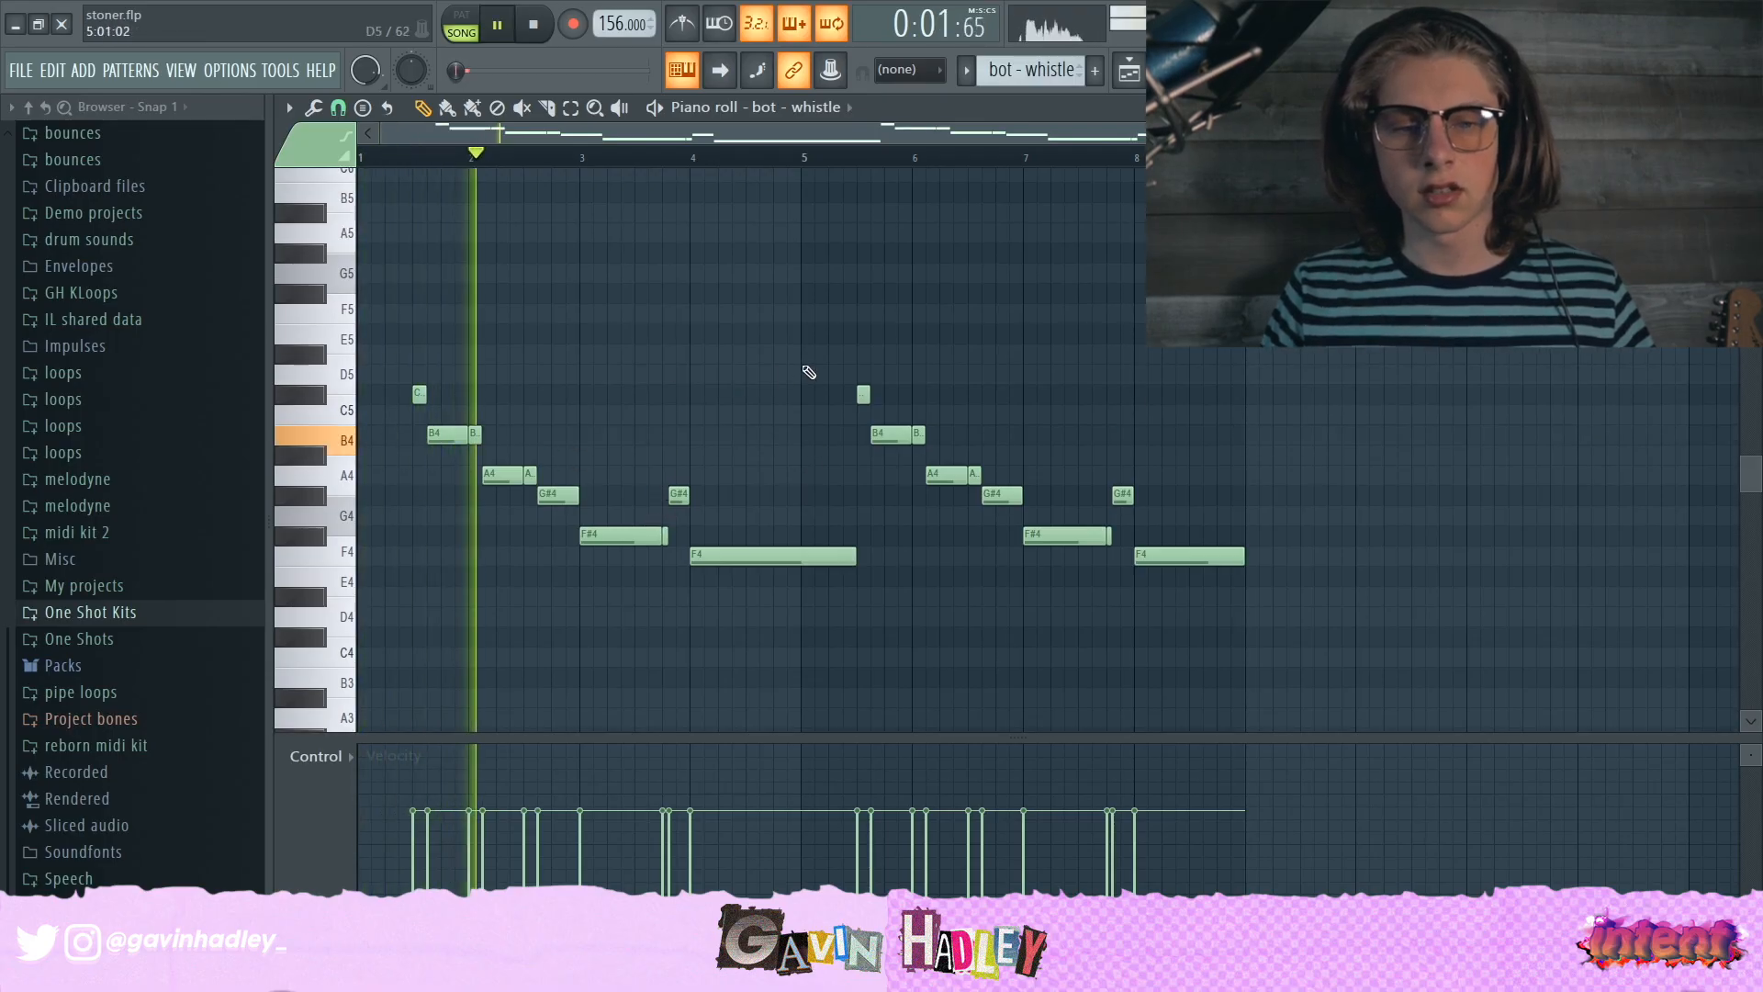